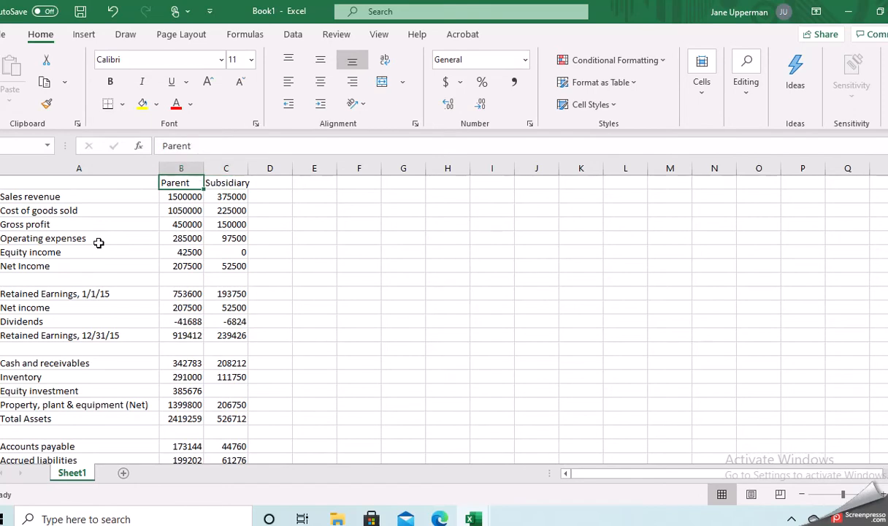
- Review the line items in column A from sales revenue down through the balance sheet accounts
key("Down")
key("Down")
key("Down")
key("Down")
key("Down")
key("Down")
key("Down")
key("Down")
key("Down")
key("Down")
key("Down")
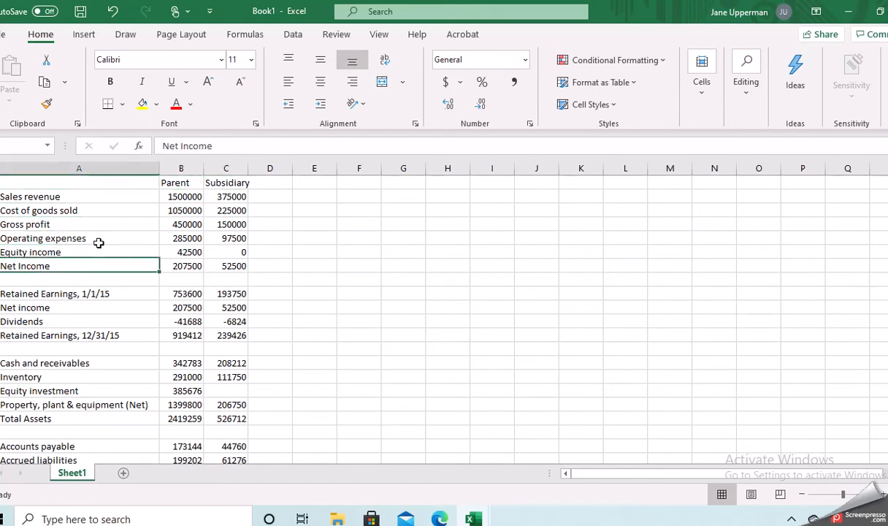
key("Down")
key("Down")
key("Down")
key("Down")
key("Down")
key("Down")
key("Down")
key("Down")
key("Down")
key("Down")
key("Down")
key("Down")
key("Down")
key("Down")
key("Down")
key("Down")
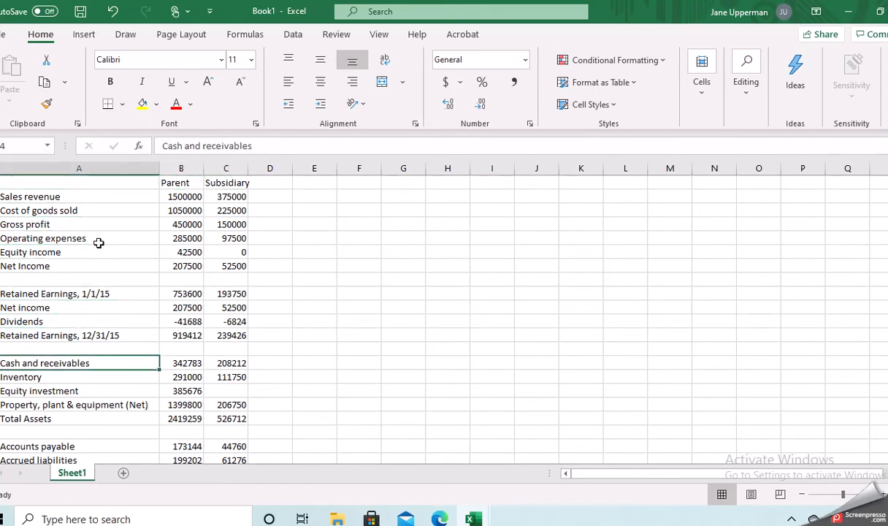
key("Up")
key("Up")
key("Up")
key("Up")
key("Up")
key("Up")
key("Up")
key("Up")
key("Up")
key("Up")
key("Up")
key("Up")
key("Up")
key("Up")
key("Up")
key("Up")
key("Up")
key("Up")
key("Up")
key("Up")
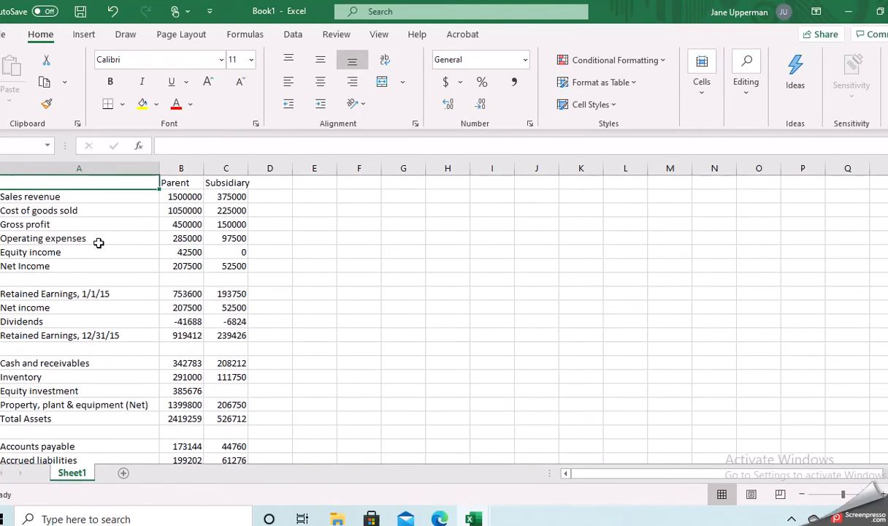
- Make the Parent and Subsidiary column headings bold
left_click(175, 181)
left_click_drag(194, 180, 228, 183)
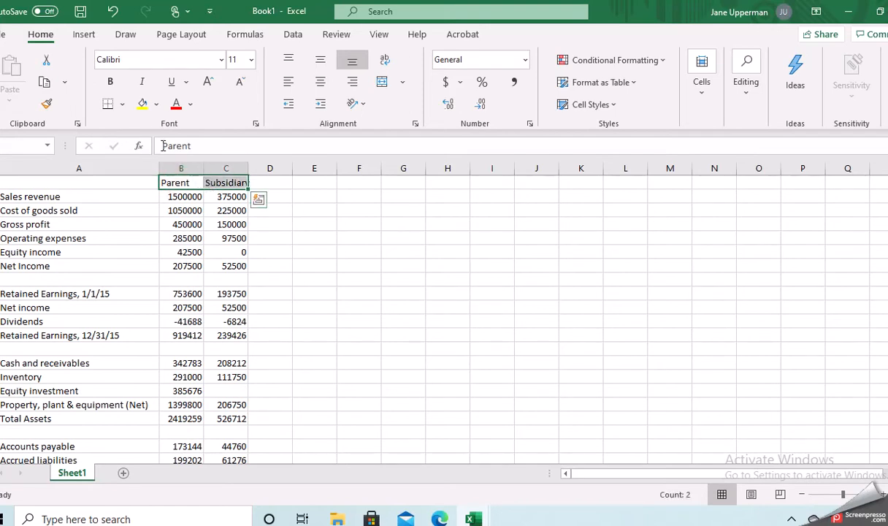
left_click(111, 84)
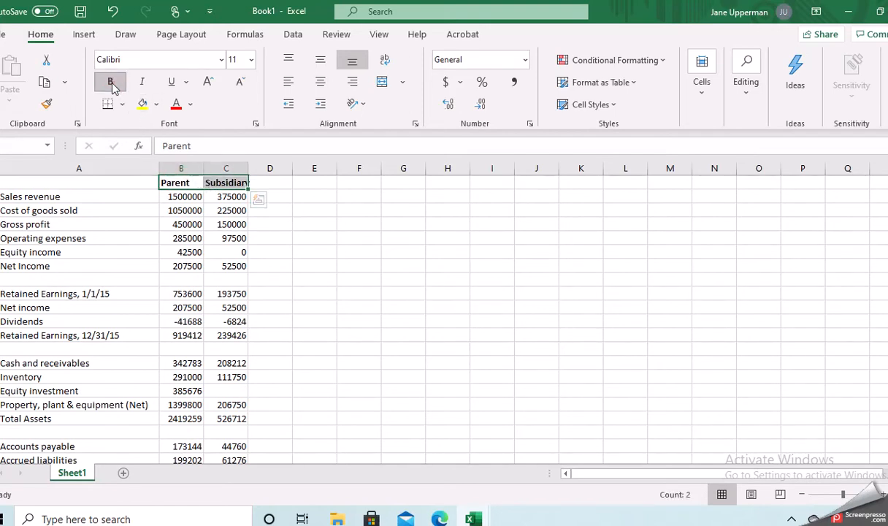
- Format the Parent and Subsidiary columns B and C with the comma number style, without dollar signs
left_click(197, 168)
left_click_drag(197, 169, 217, 167)
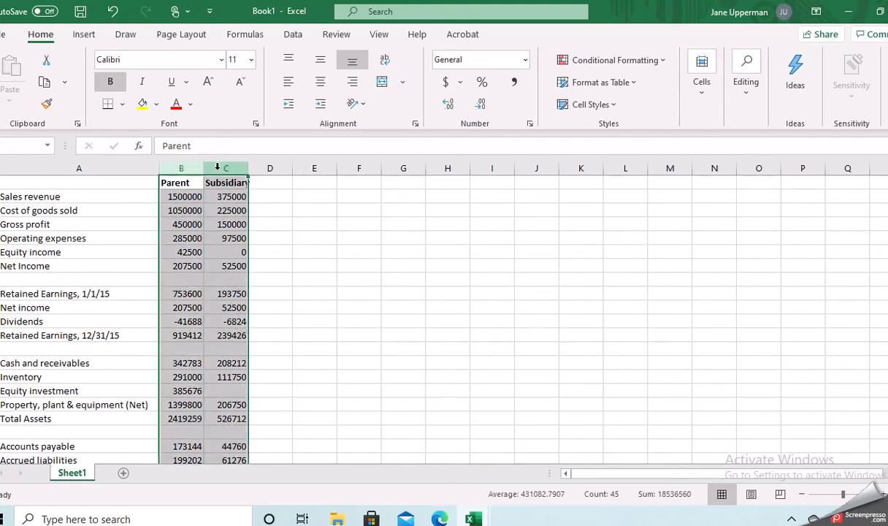
left_click(514, 82)
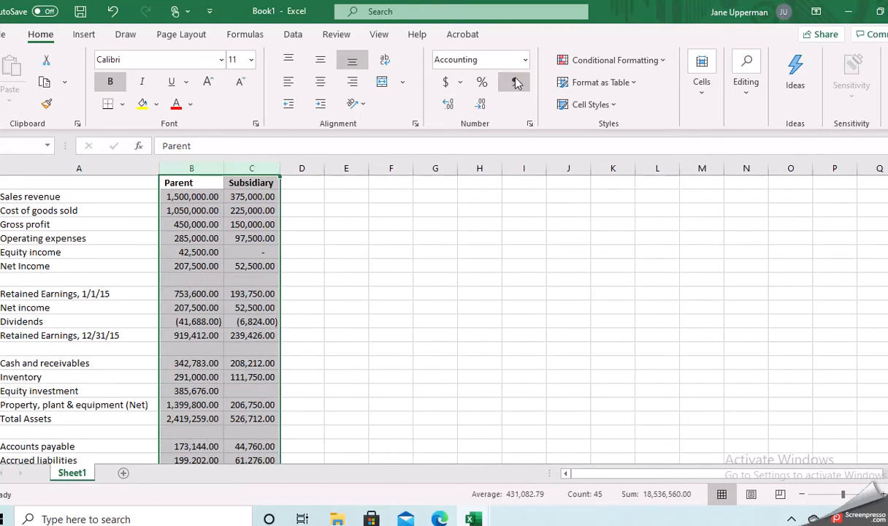
left_click(443, 82)
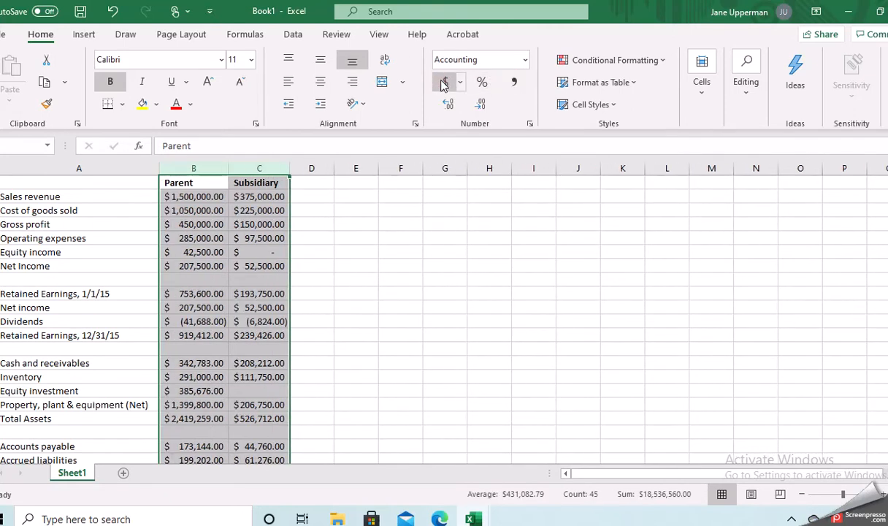
left_click(514, 85)
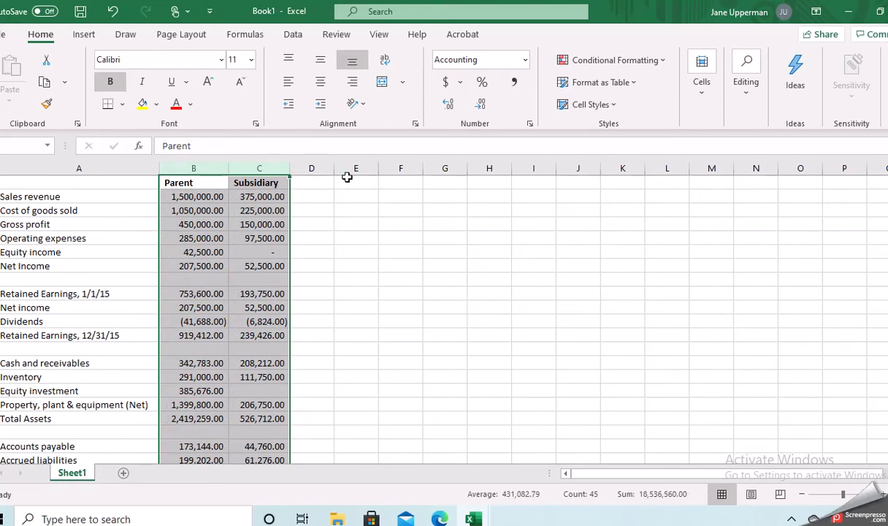
- Apply a top and double bottom border to the Parent and Subsidiary Net Income totals in the income statement
left_click(212, 265)
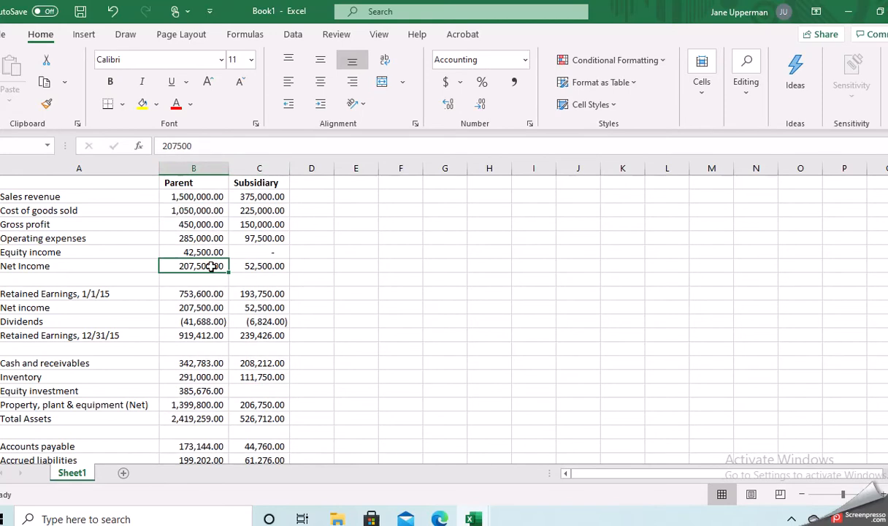
left_click_drag(211, 265, 243, 266)
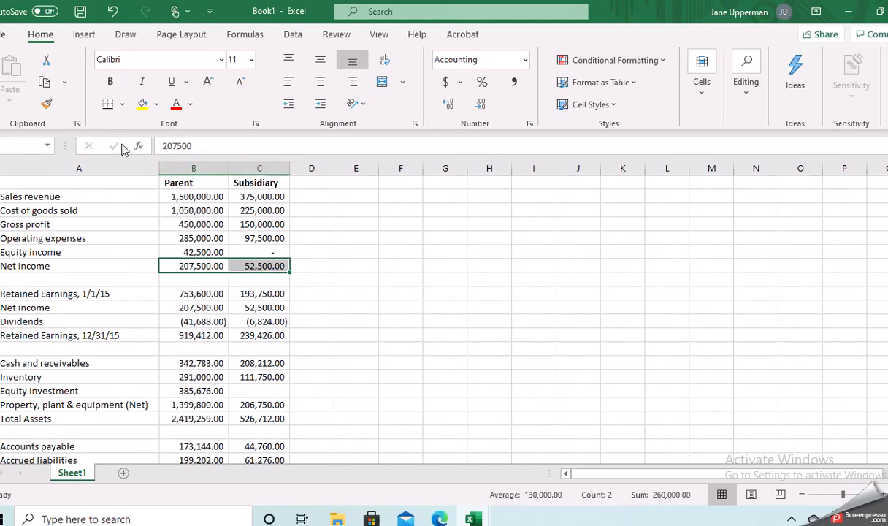
left_click(122, 107)
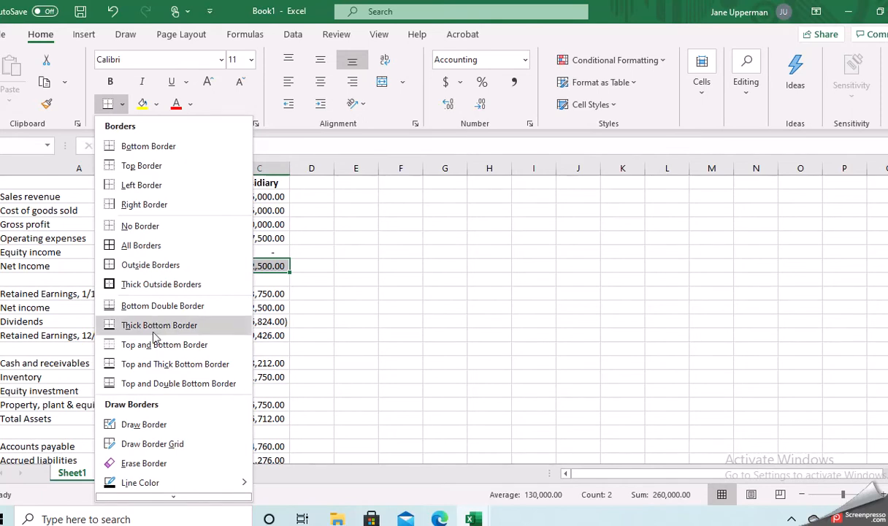
left_click(155, 382)
left_click(348, 318)
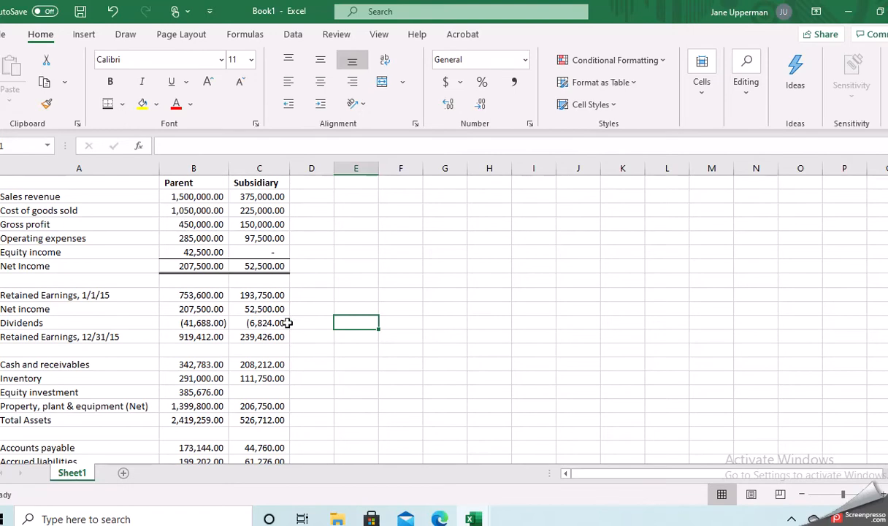
- Apply the same top and double bottom border to both companies' Retained Earnings 12/31/15, Total Liabilities and Equities, and Total Assets amounts
left_click_drag(212, 336, 236, 338)
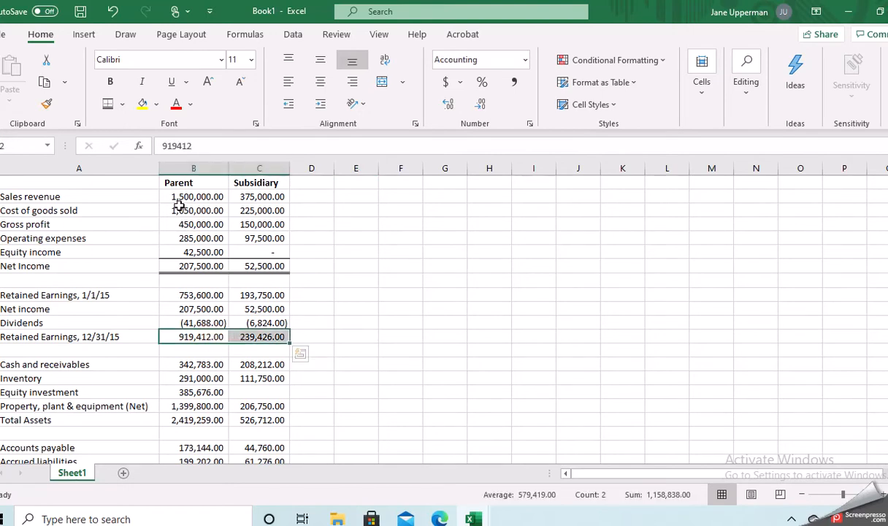
left_click(107, 103)
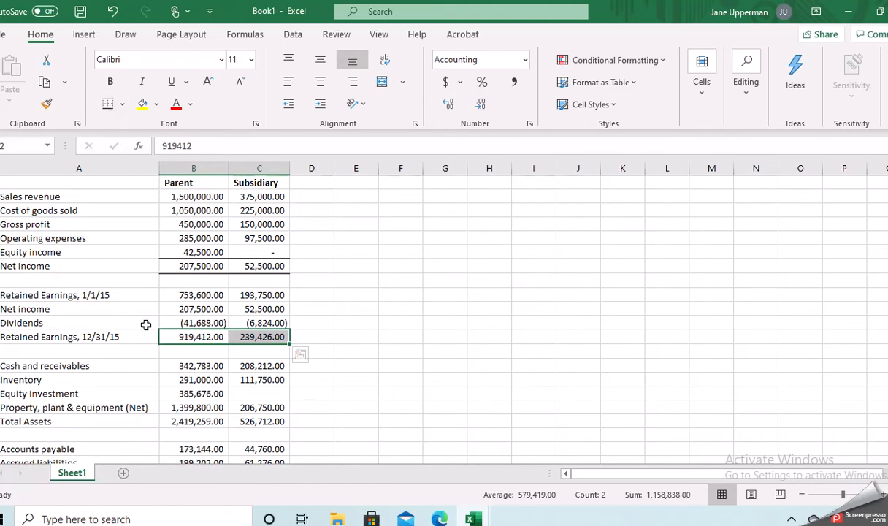
scroll(144, 326, "down", 2)
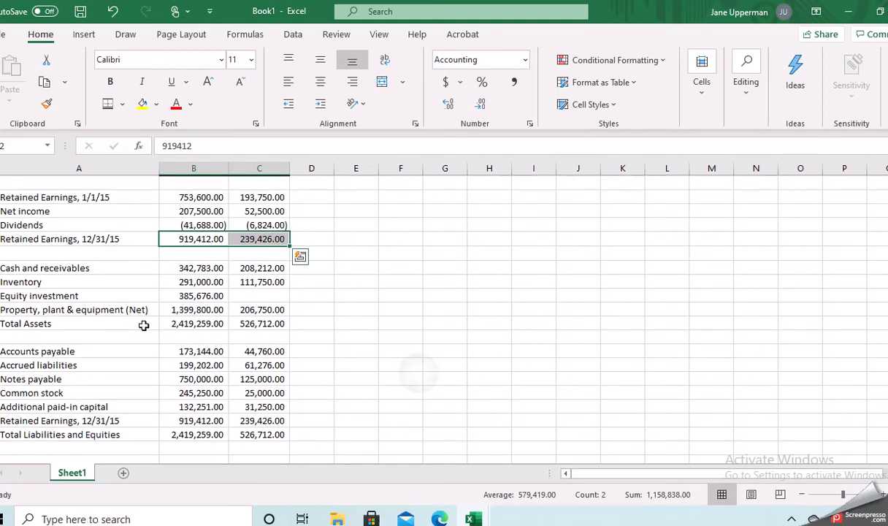
left_click(400, 378)
left_click_drag(188, 434, 230, 433)
left_click(108, 106)
left_click_drag(219, 323, 232, 323)
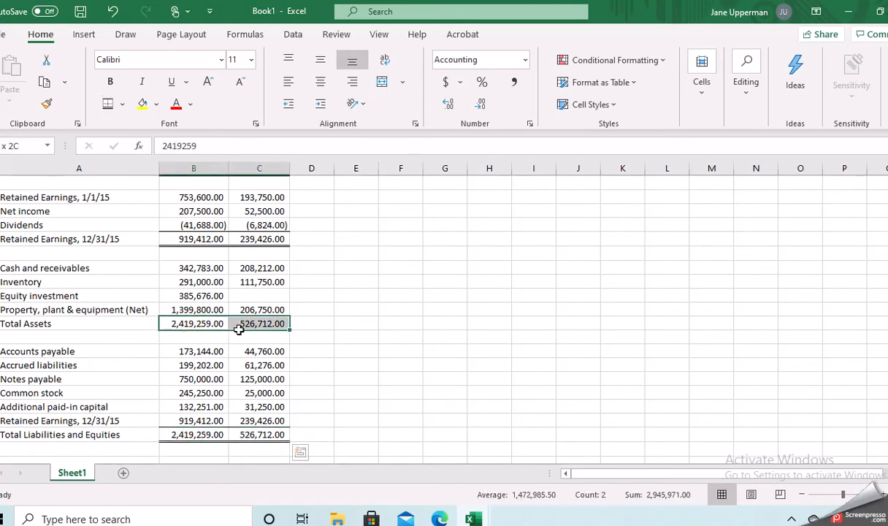
left_click(107, 107)
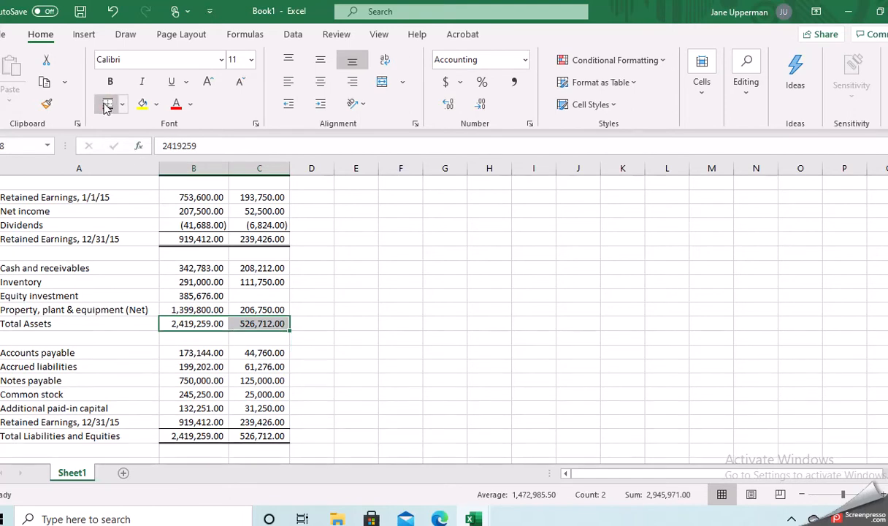
- Narrow column D into a slim spacer beside the Subsidiary column
scroll(107, 107, "up", 3)
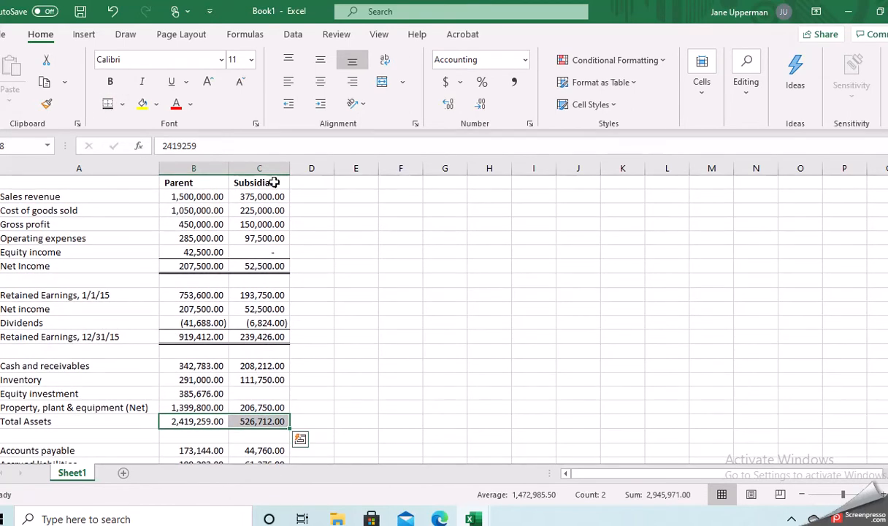
left_click(307, 195)
left_click_drag(333, 168, 308, 169)
- Insert a blank row above the Parent and Subsidiary heading row
left_click(3, 183)
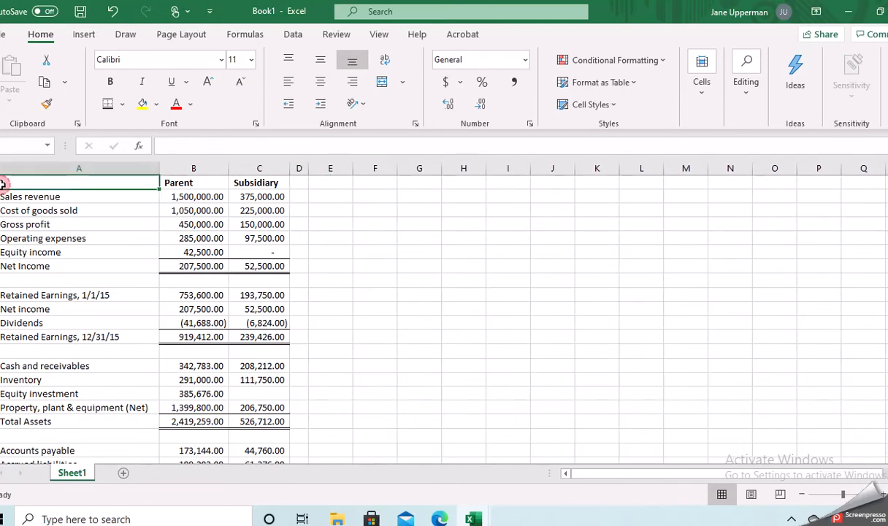
left_click(2, 183)
right_click(2, 183)
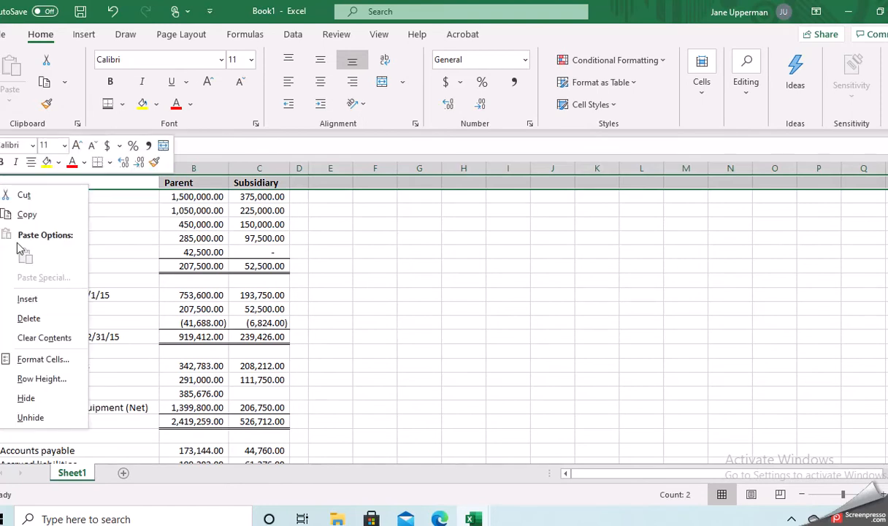
left_click(29, 301)
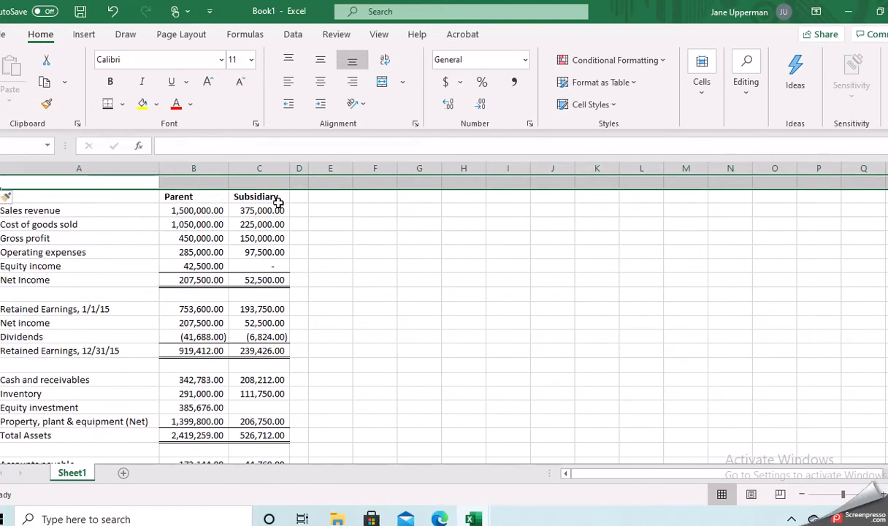
- Narrow columns F and H to serve as slim spacer columns on either side of column G
left_click(335, 182)
left_click_drag(396, 169, 372, 172)
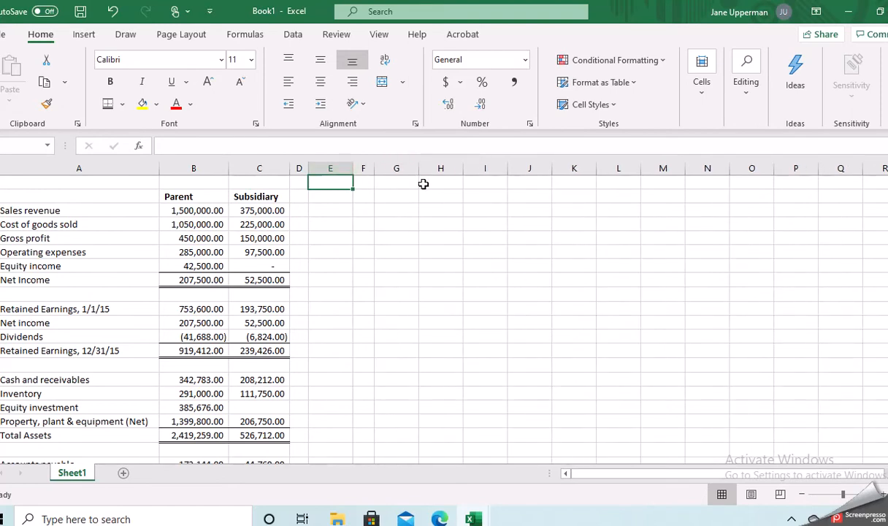
left_click_drag(461, 170, 441, 170)
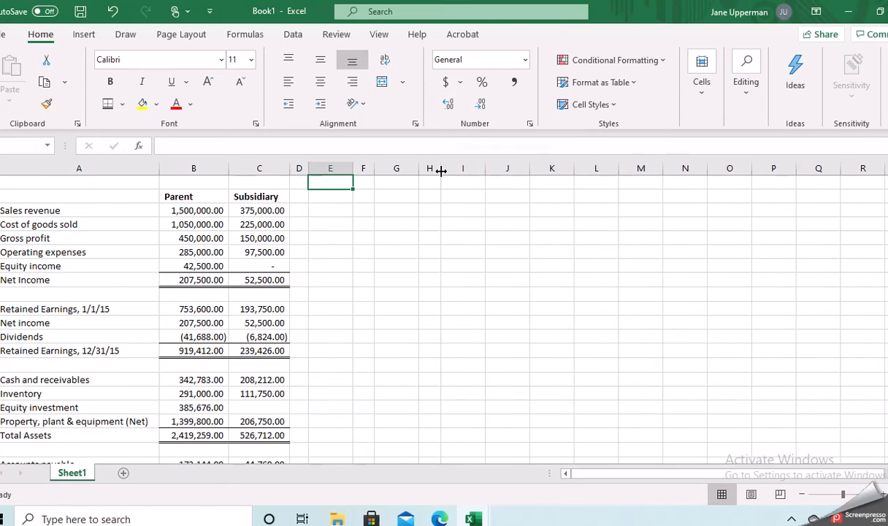
- Enter the heading Consolidating Entries in cell E1
type("C")
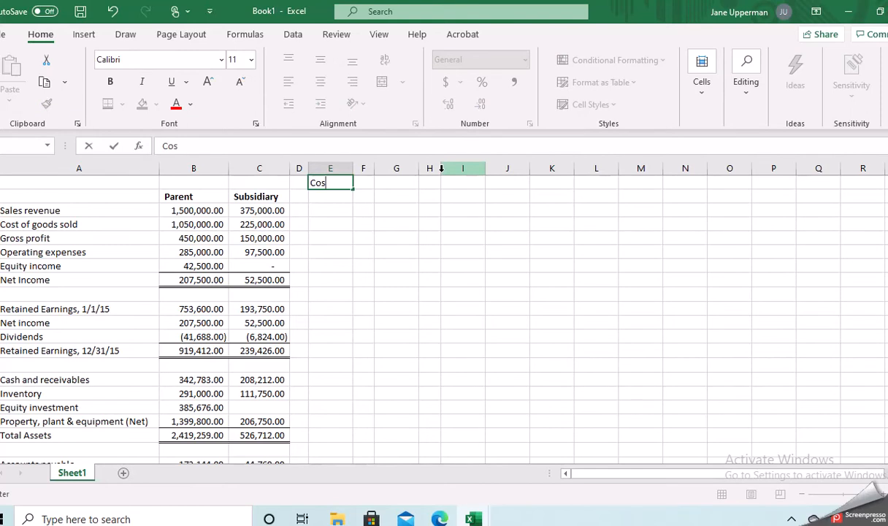
type("onsolidating Etn")
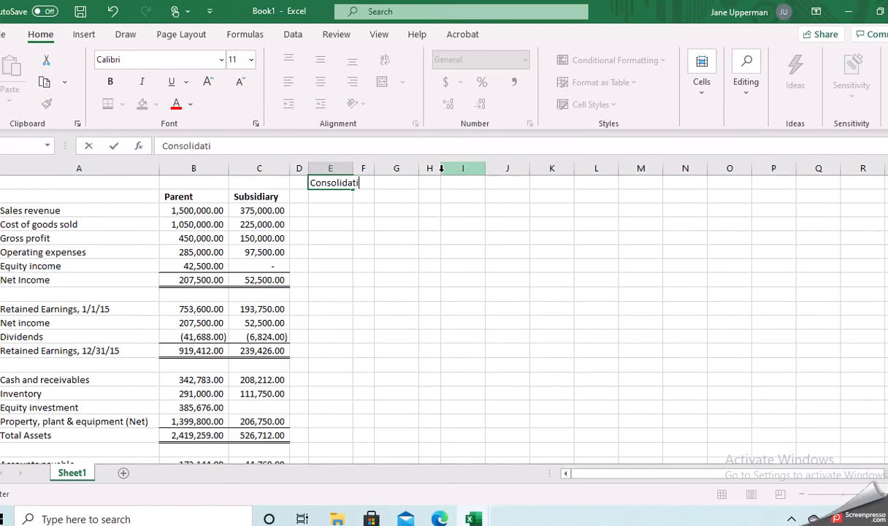
key("BackSpace")
type("ntries")
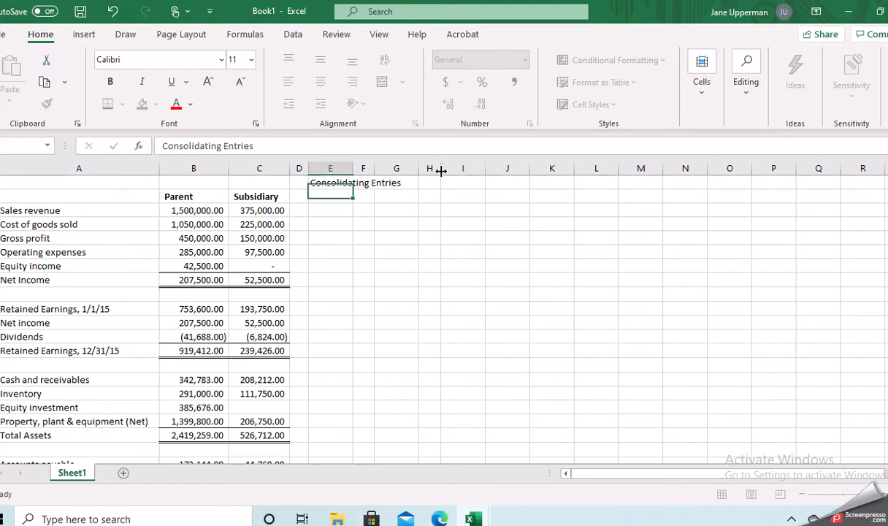
key("Return")
- Add the subheadings Debit in column E and Credit in column G below the Consolidating Entries heading
type("Debit")
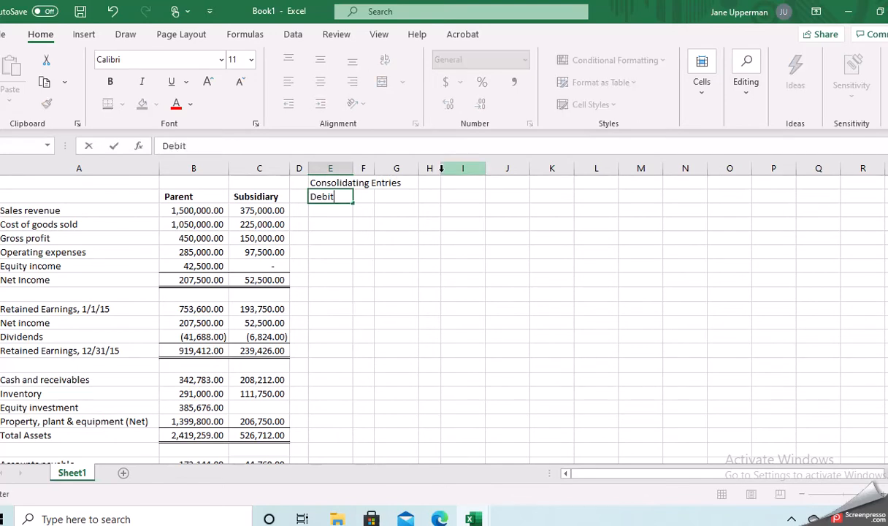
key("Tab")
key("Tab")
type("Credit")
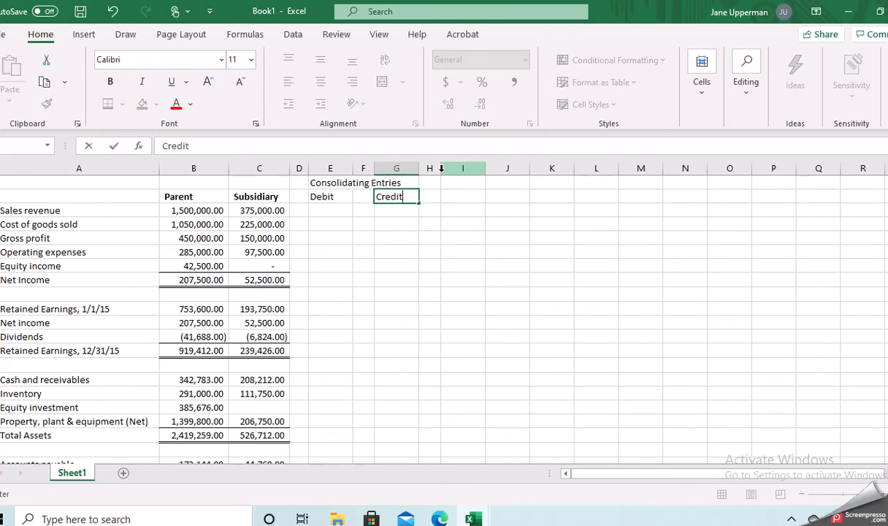
key("Return")
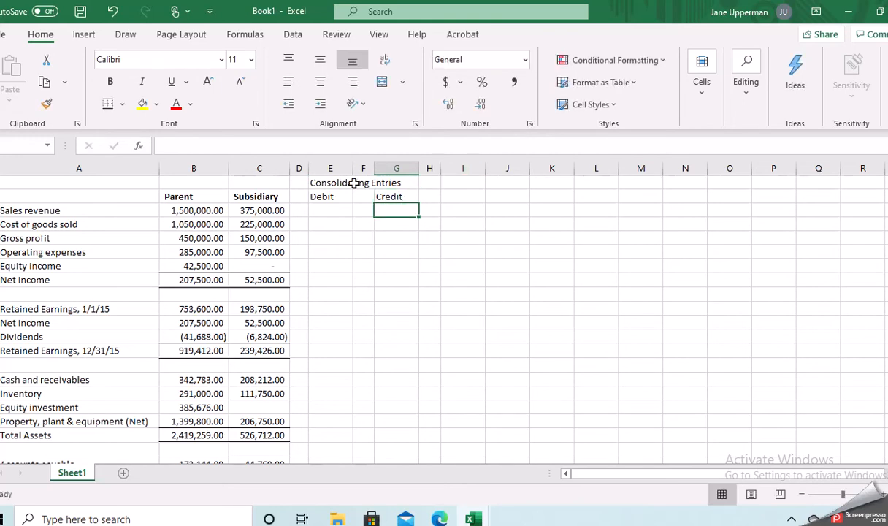
- Merge and center Consolidating Entries across columns E to G, and center the Debit and Credit subheadings
left_click_drag(315, 183, 389, 185)
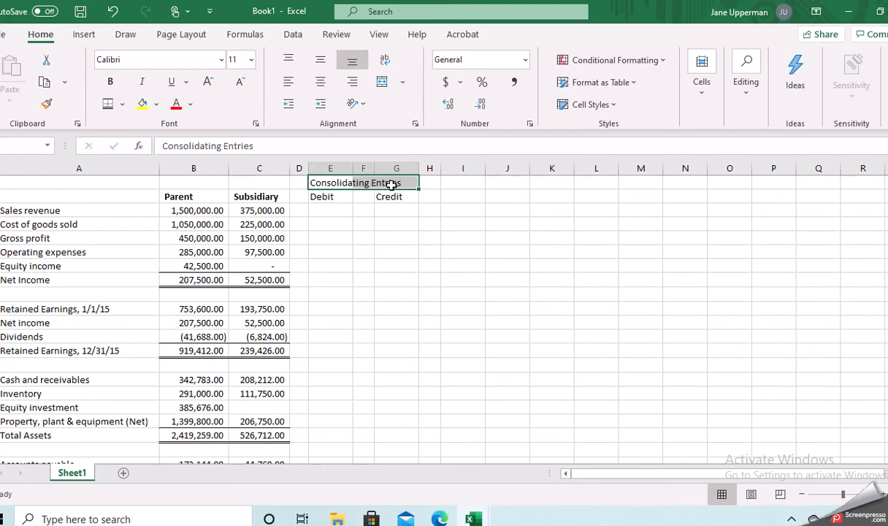
left_click(383, 83)
left_click_drag(341, 194, 380, 197)
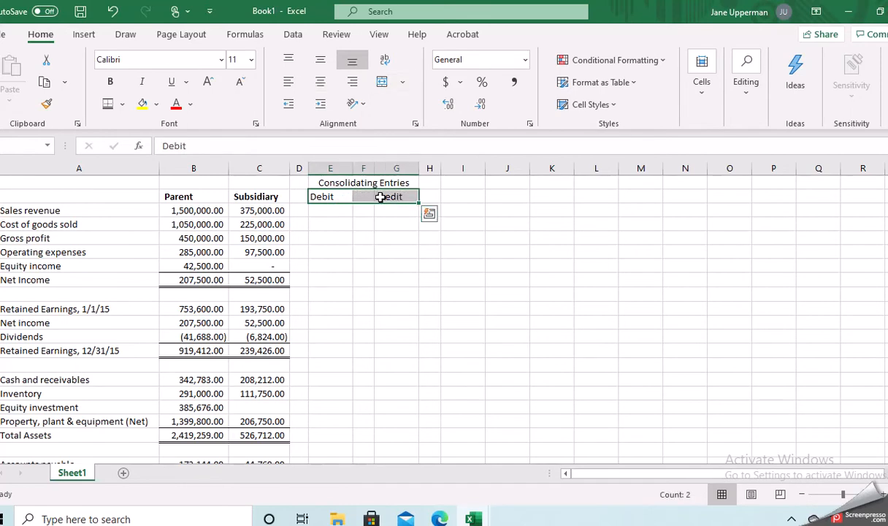
left_click(321, 84)
- Make the Consolidating Entries heading and its Debit and Credit subheadings bold
left_click(363, 186)
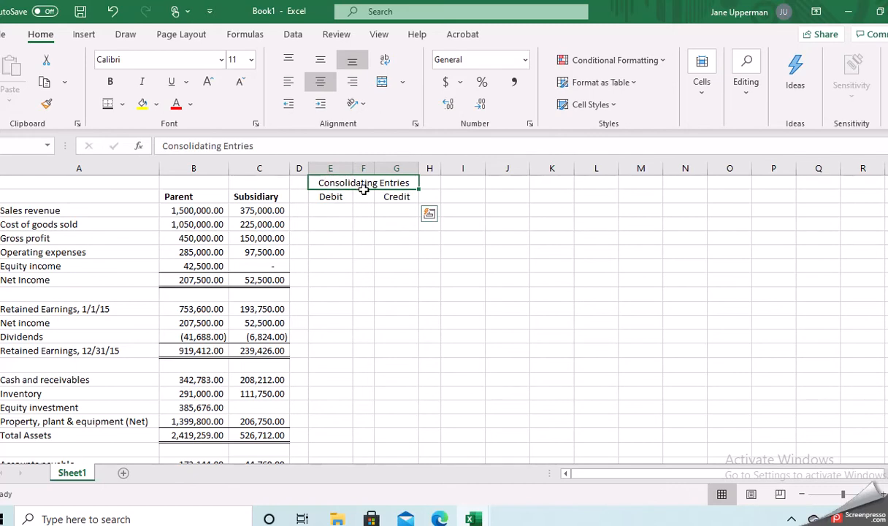
left_click_drag(363, 188, 363, 190)
left_click(109, 81)
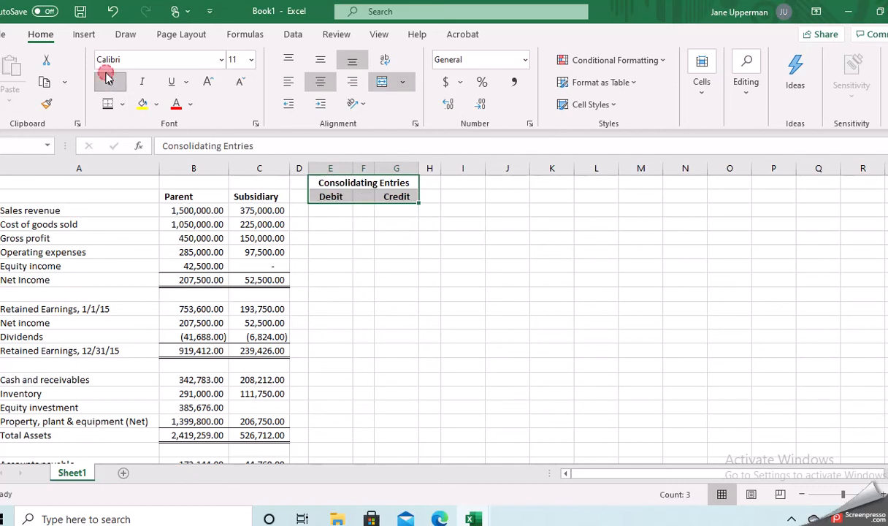
left_click(378, 254)
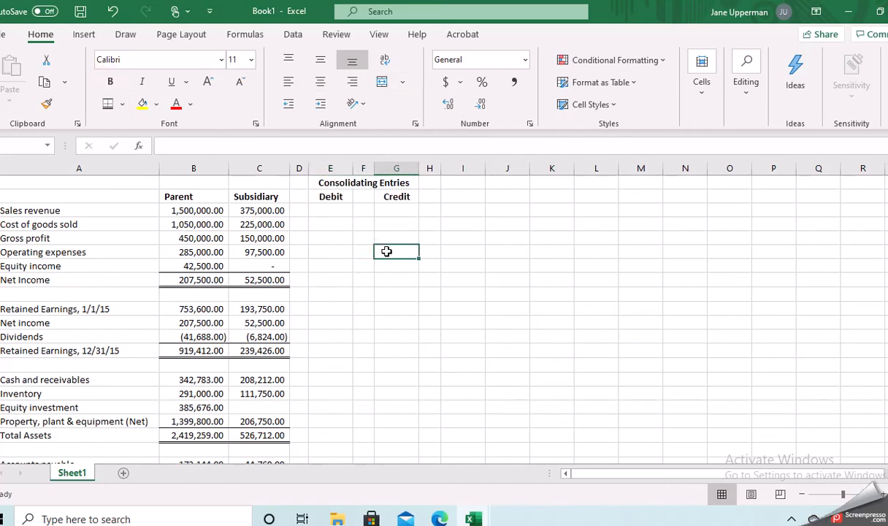
- Enter the heading Consolidated in cell I1 and Total in I2, and fit column I to its contents
left_click(463, 185)
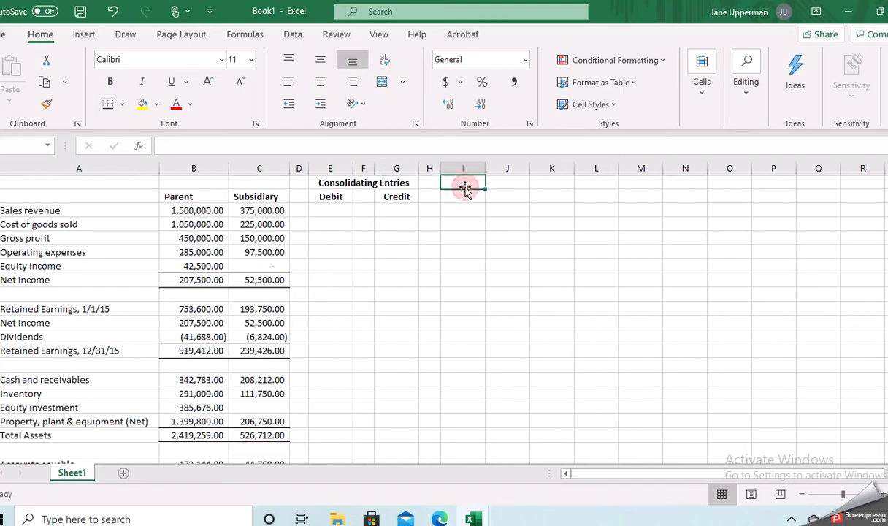
type("Consolidated")
key("Return")
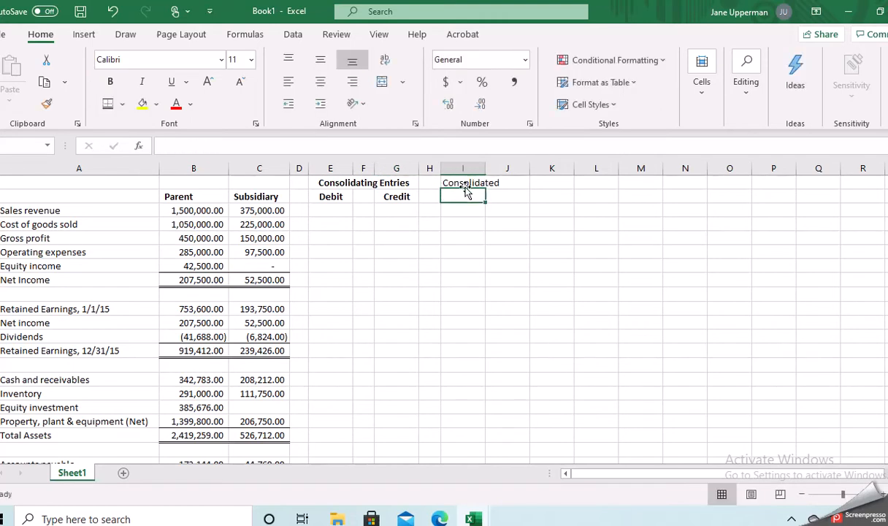
type("Total")
key("Return")
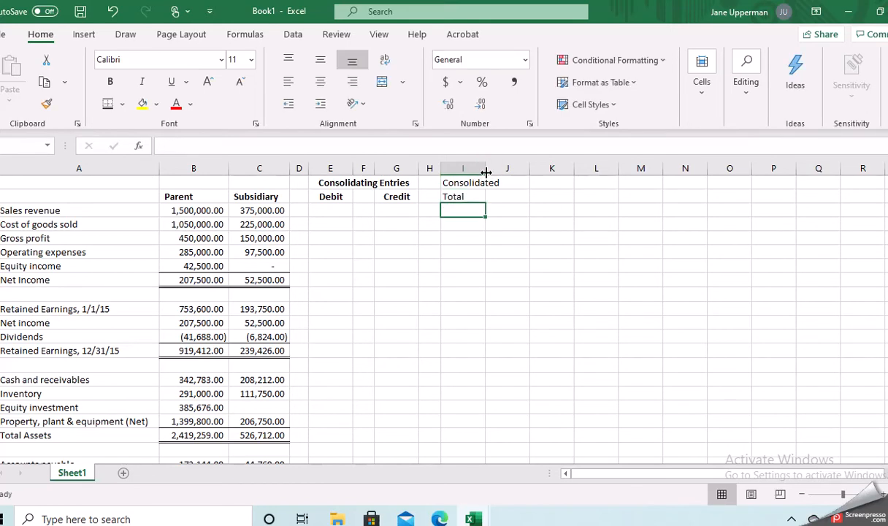
double_click(485, 169)
- Make the Consolidated and Total headings in column I bold and center them horizontally
left_click_drag(479, 184, 475, 193)
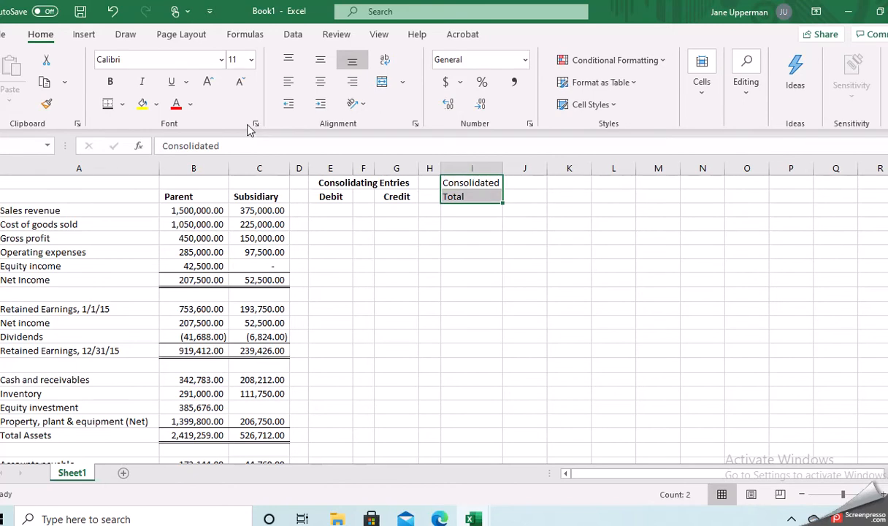
left_click(112, 83)
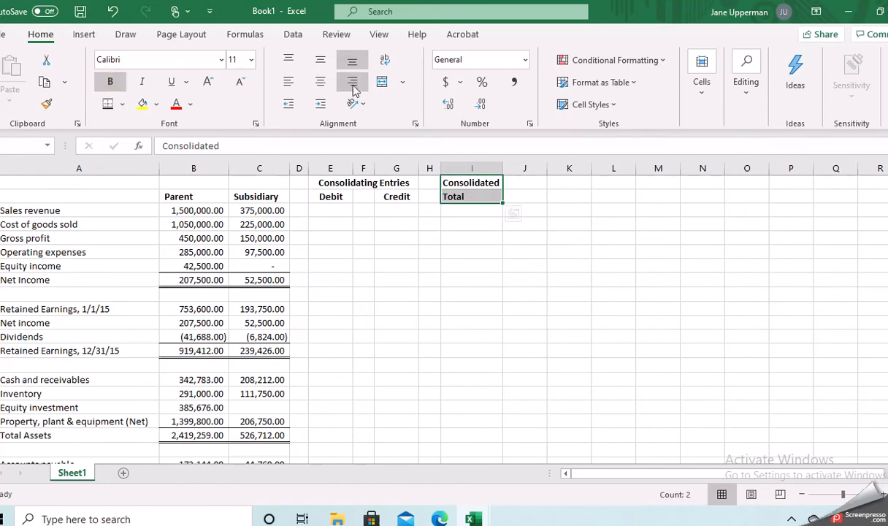
left_click(327, 62)
left_click(327, 63)
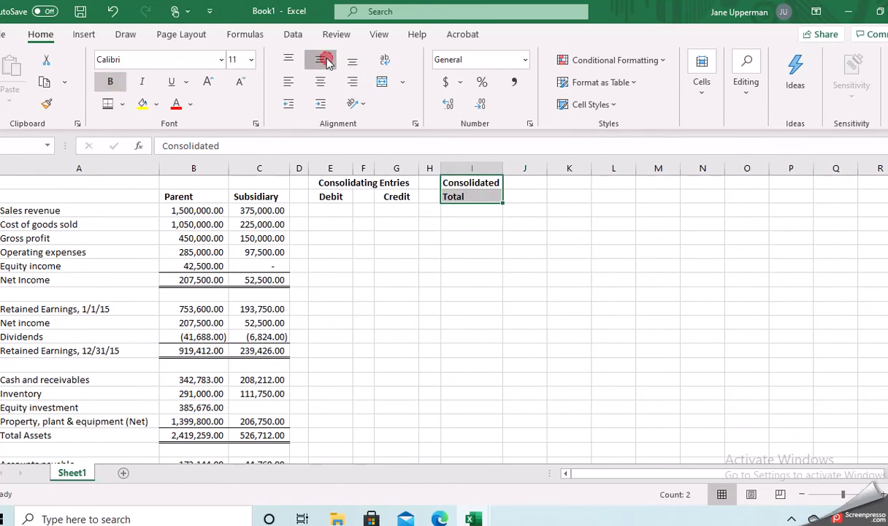
left_click(325, 64)
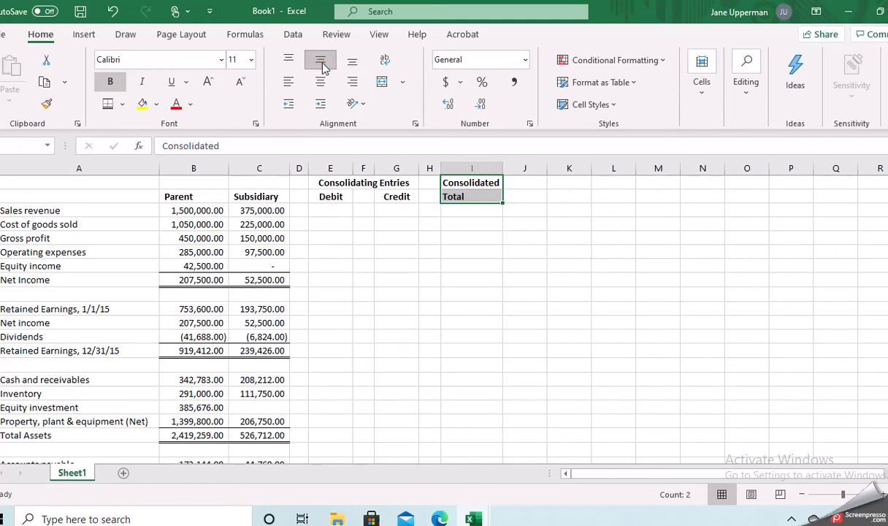
left_click(325, 65)
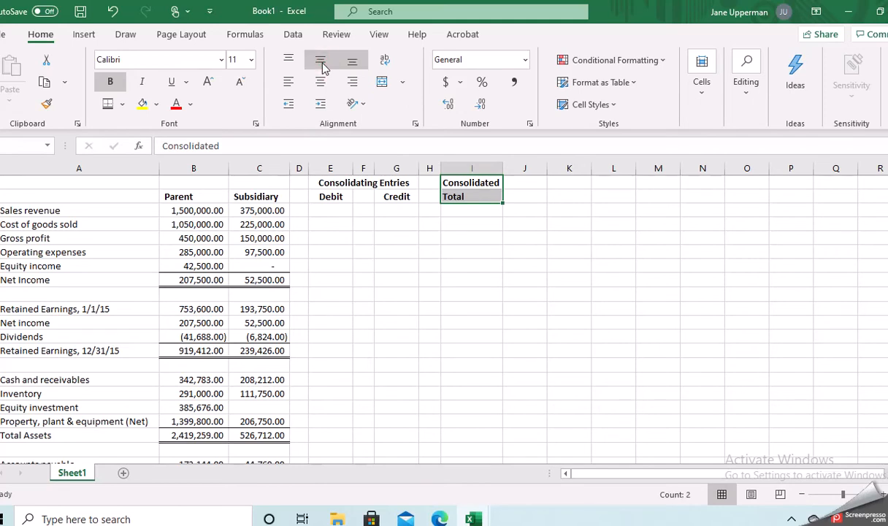
left_click(320, 84)
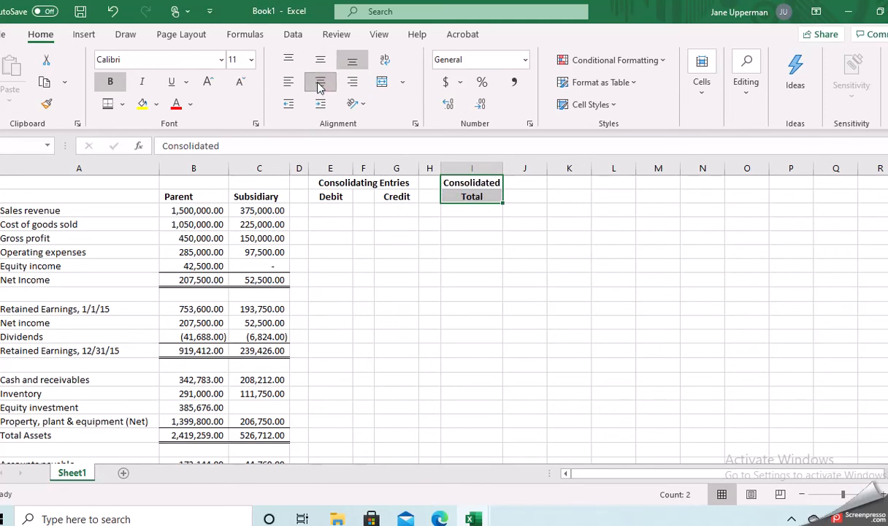
left_click(467, 201)
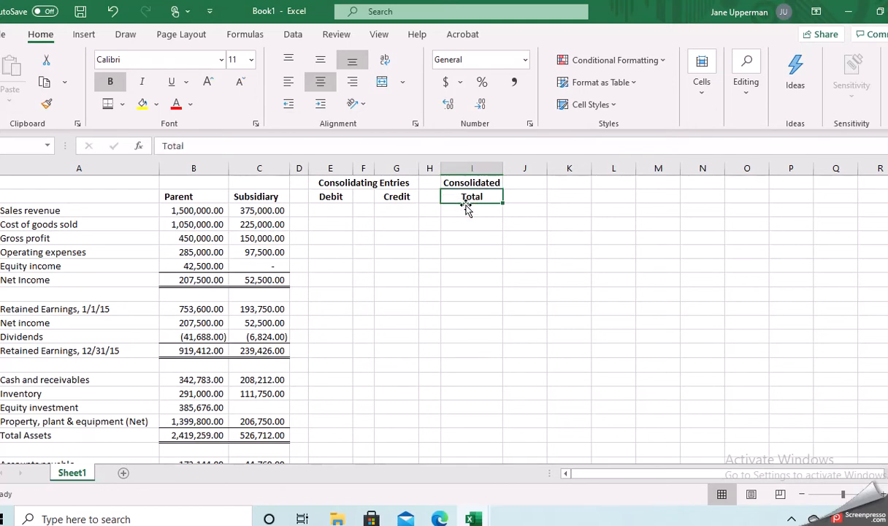
- Calculate the consolidated sales revenue in cell I3 with the formula =B3+C3+G3-E3
left_click(466, 210)
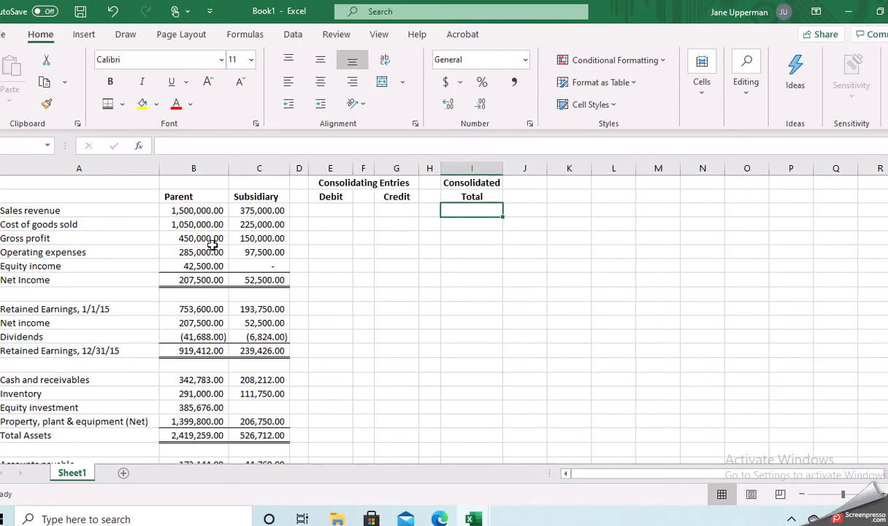
type("=")
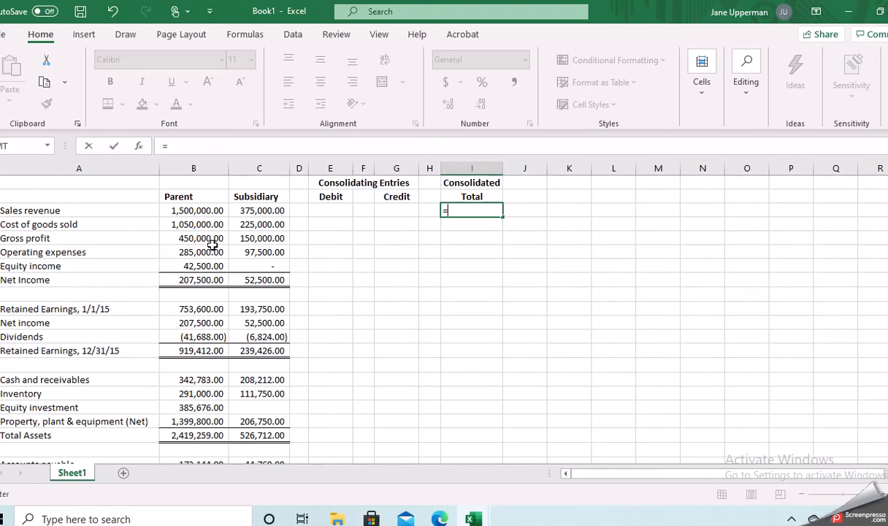
left_click(211, 214)
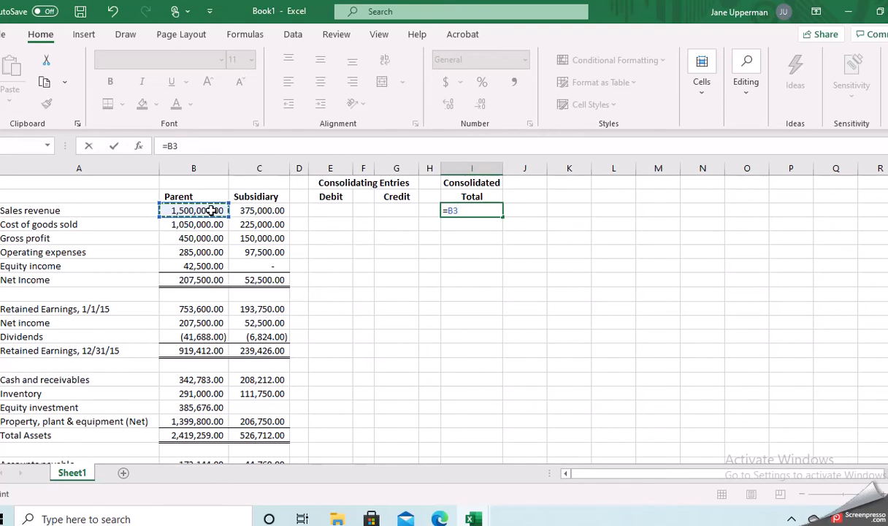
type("+")
left_click(250, 211)
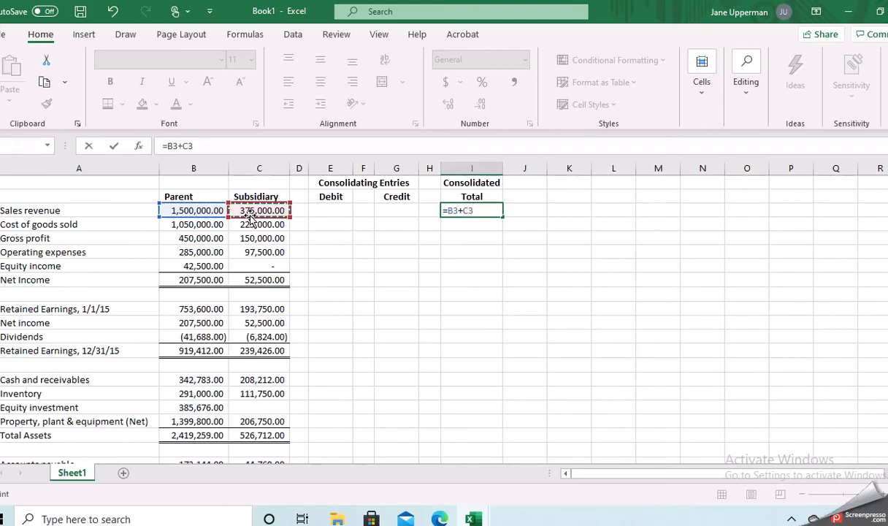
type("+")
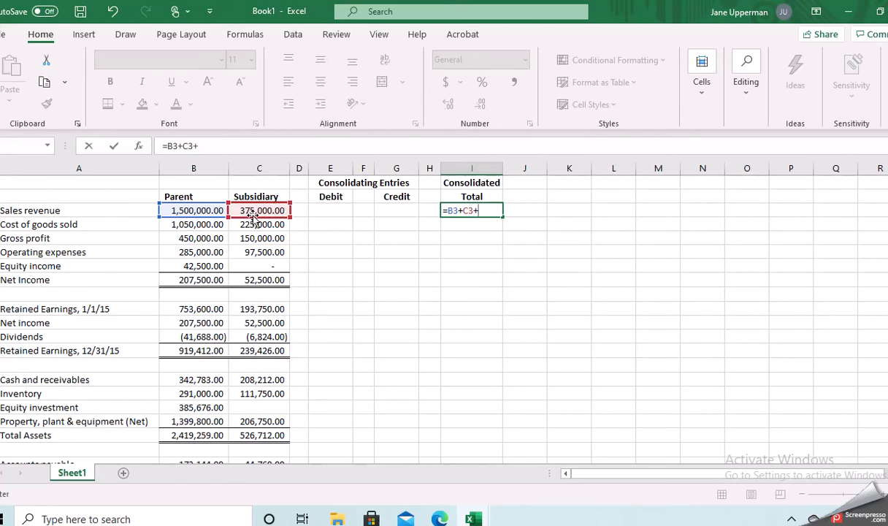
left_click(395, 211)
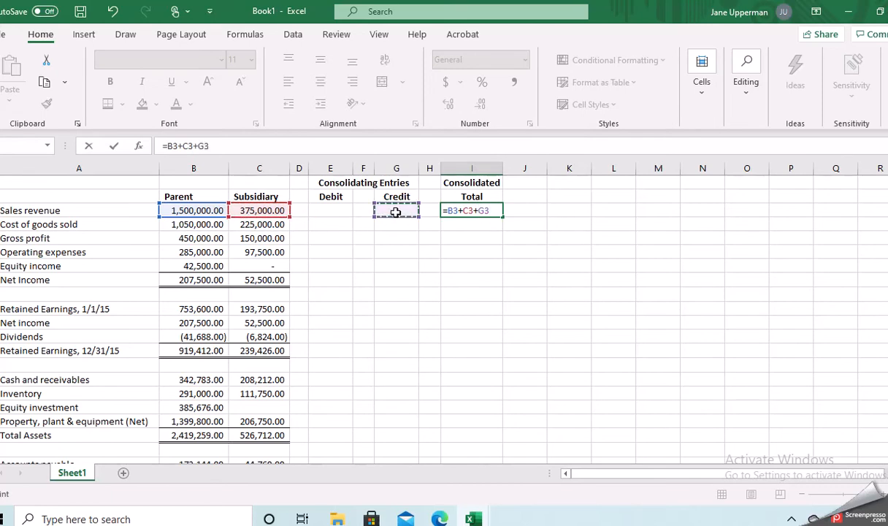
type("-")
left_click(330, 212)
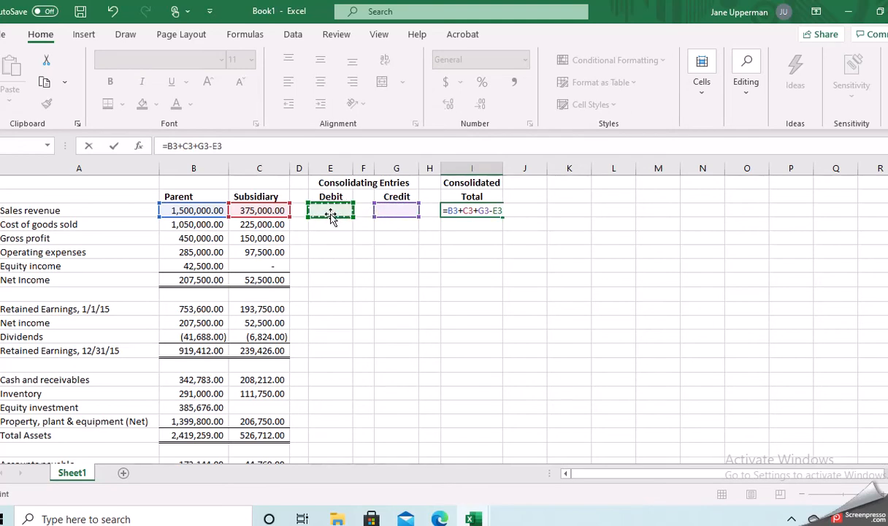
key("Return")
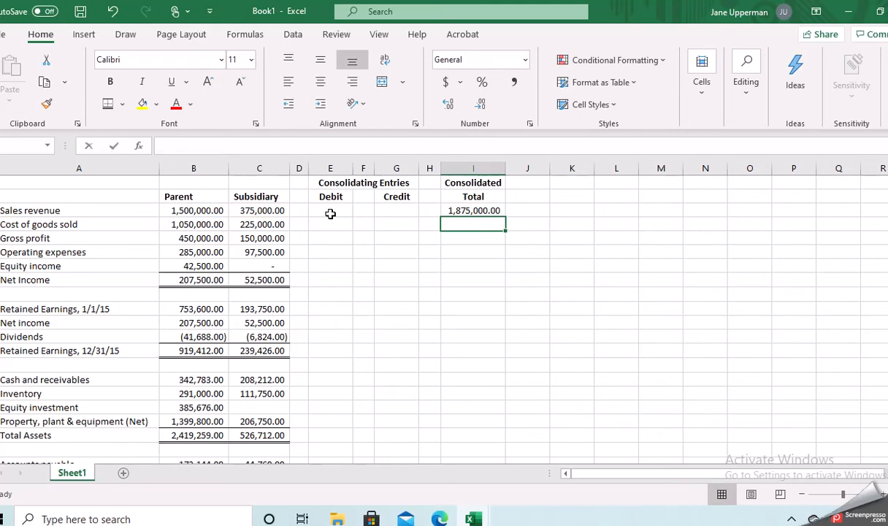
- Calculate the consolidated cost of goods sold in cell I4 with the formula =B4+C4+E4-G4
type("=")
left_click(209, 227)
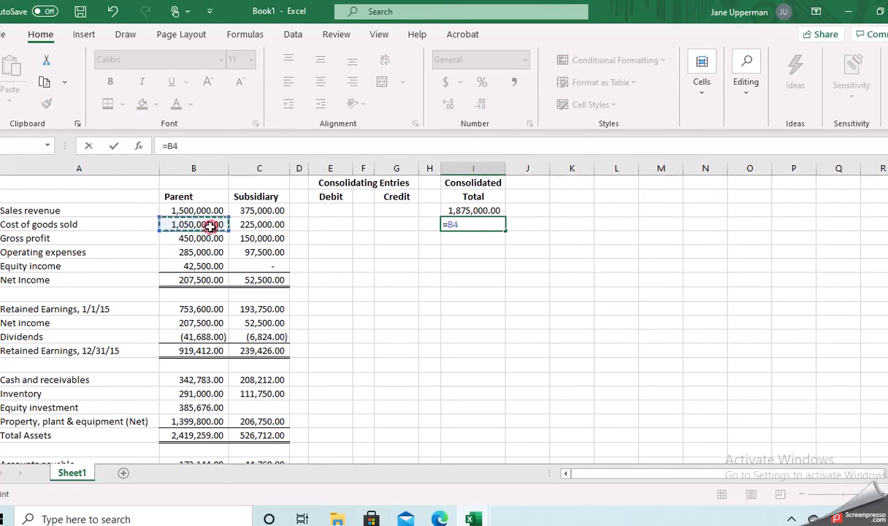
type("+")
left_click(246, 226)
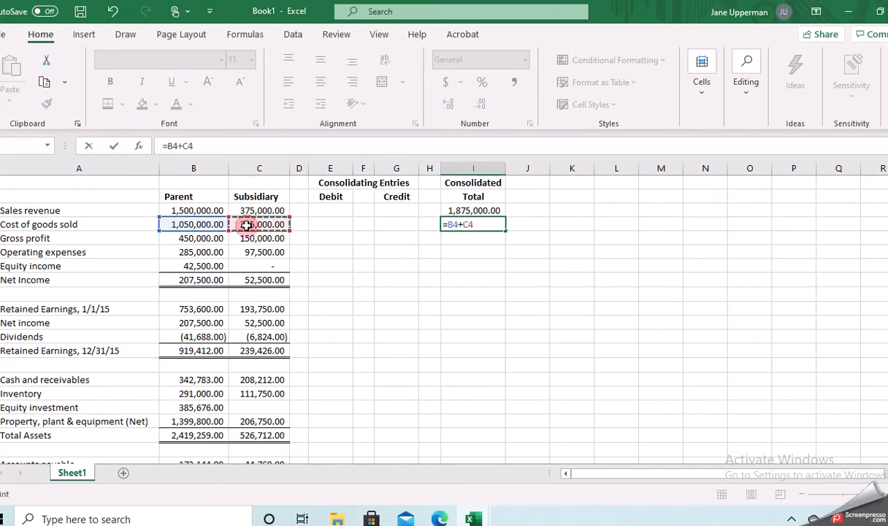
type("+")
left_click(328, 227)
type("-")
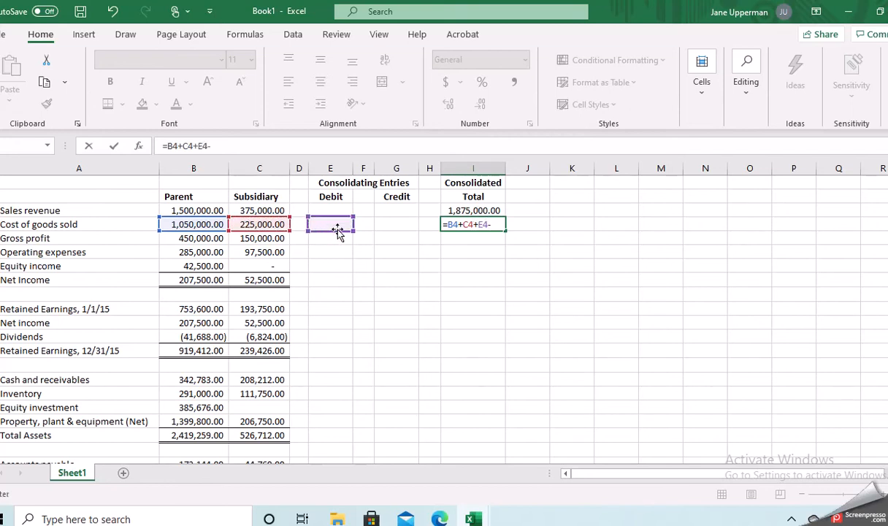
left_click(392, 228)
key("Return")
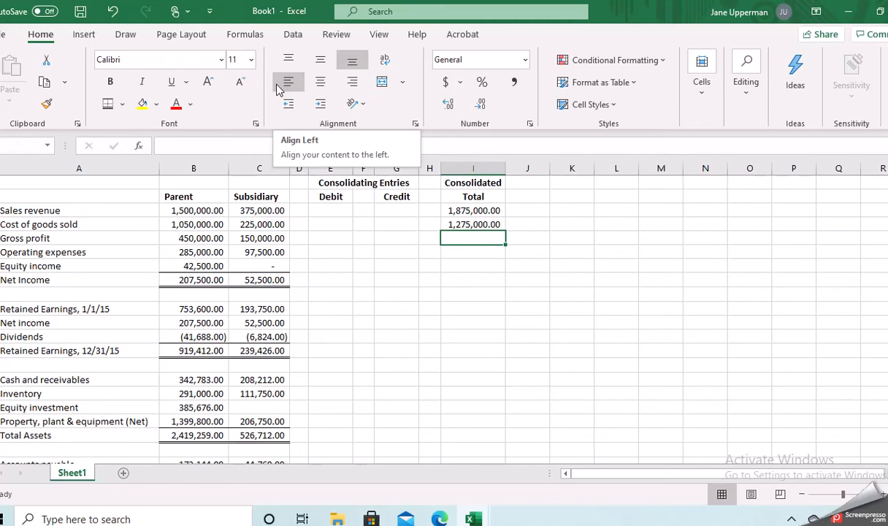
- Calculate the consolidated gross profit in cell I5 with the formula =I3-I4
type("=")
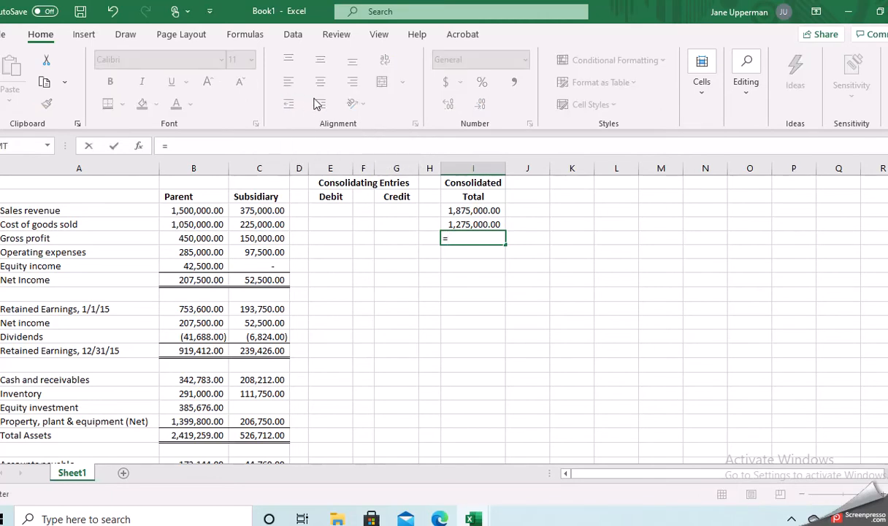
left_click(462, 210)
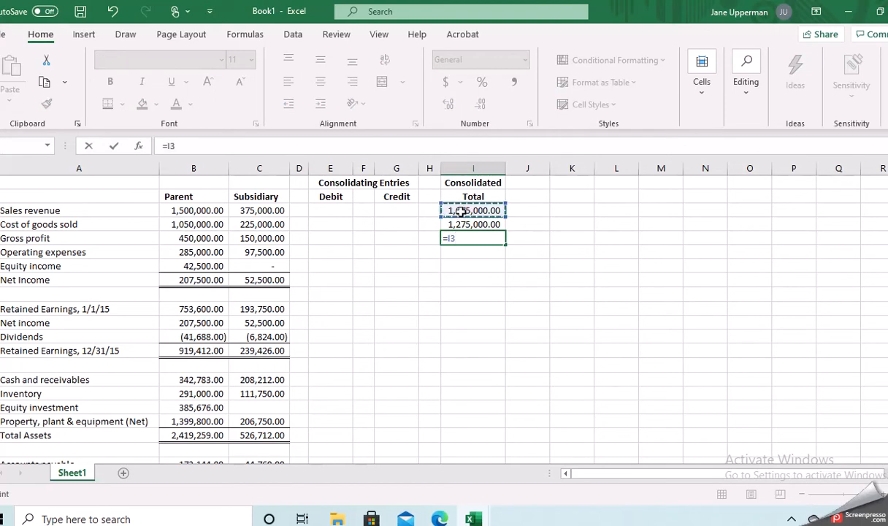
type("-")
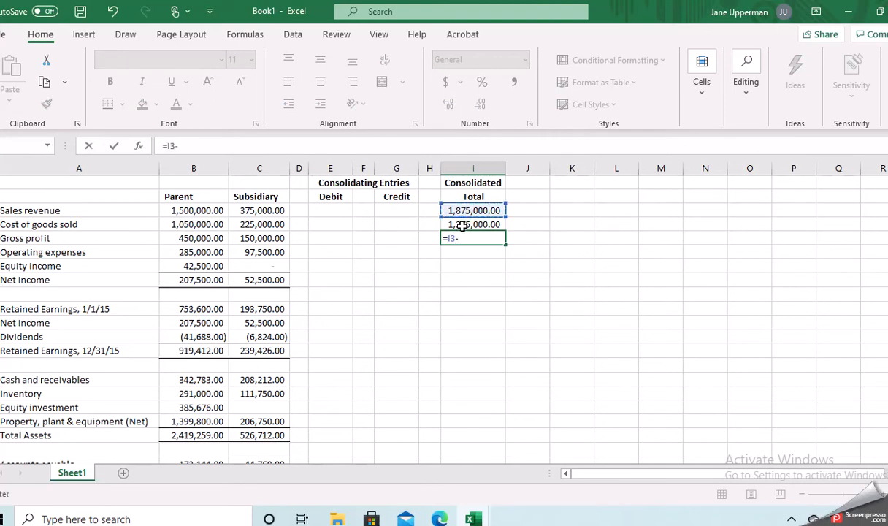
left_click(461, 226)
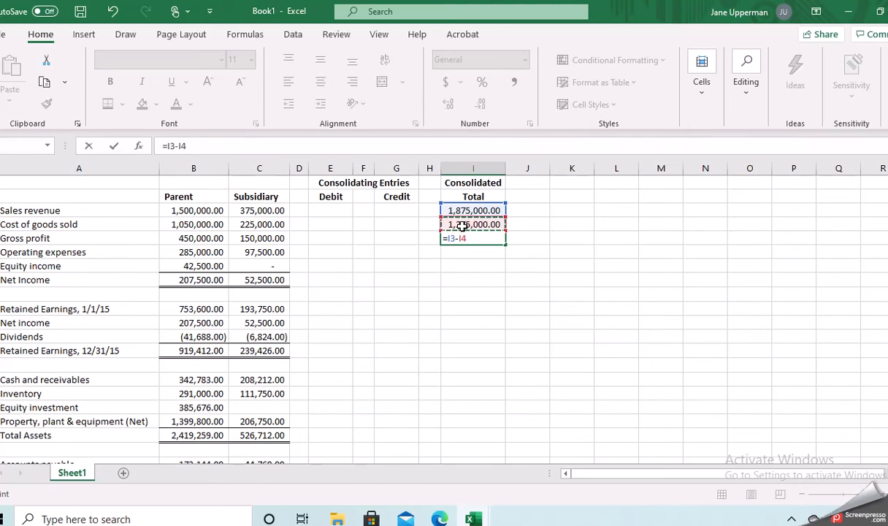
key("Return")
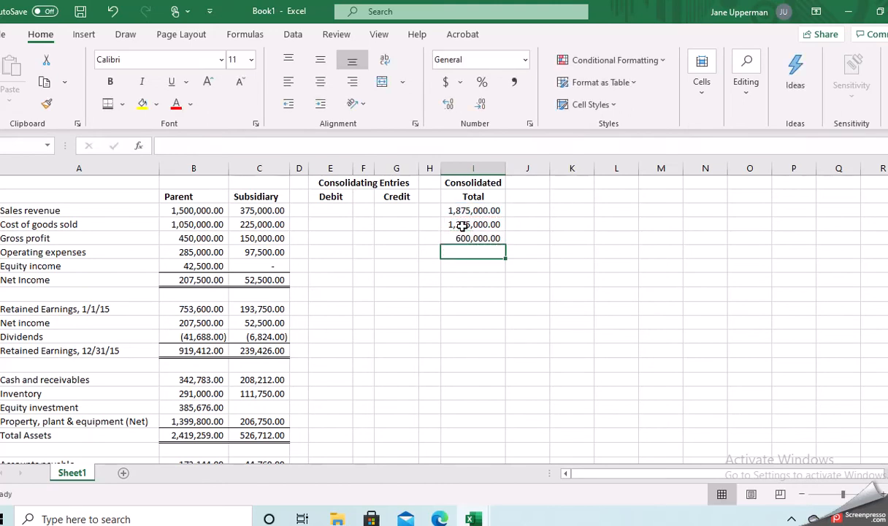
- Try a top and bottom border on the consolidated gross profit cell I5, and clear its borders
key("Up")
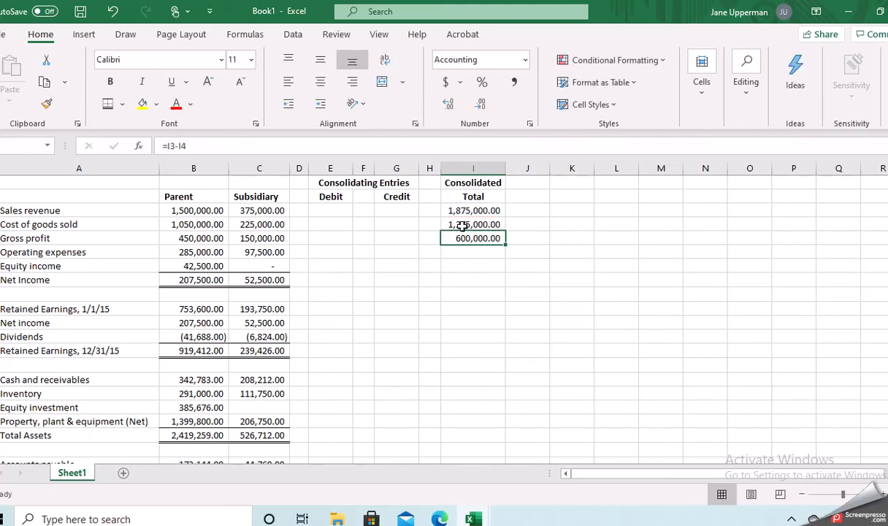
left_click(122, 105)
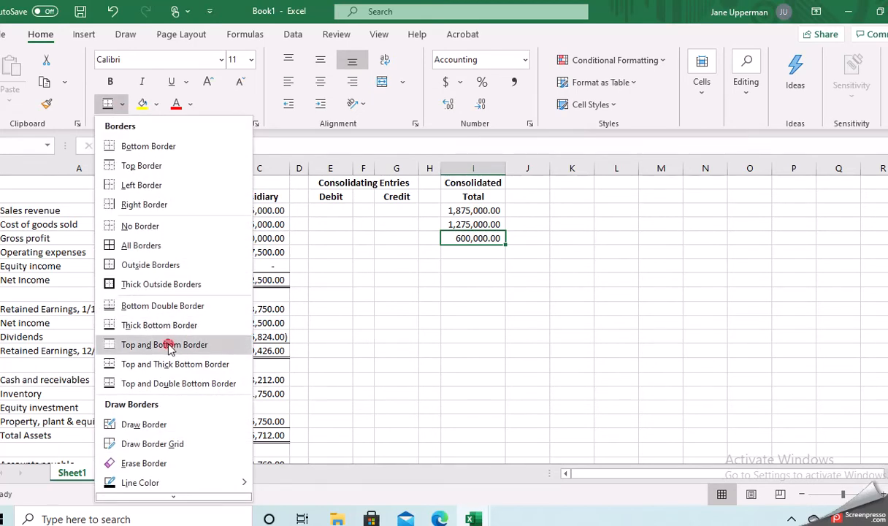
left_click(167, 343)
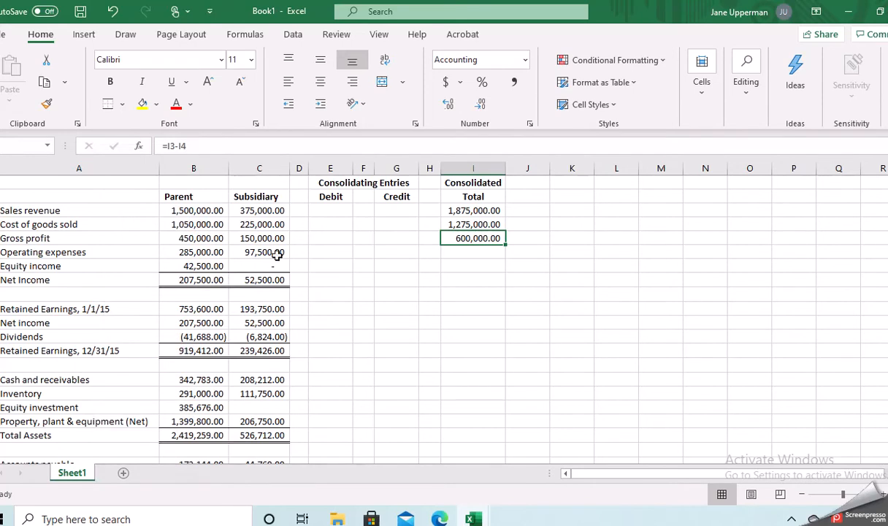
right_click(472, 243)
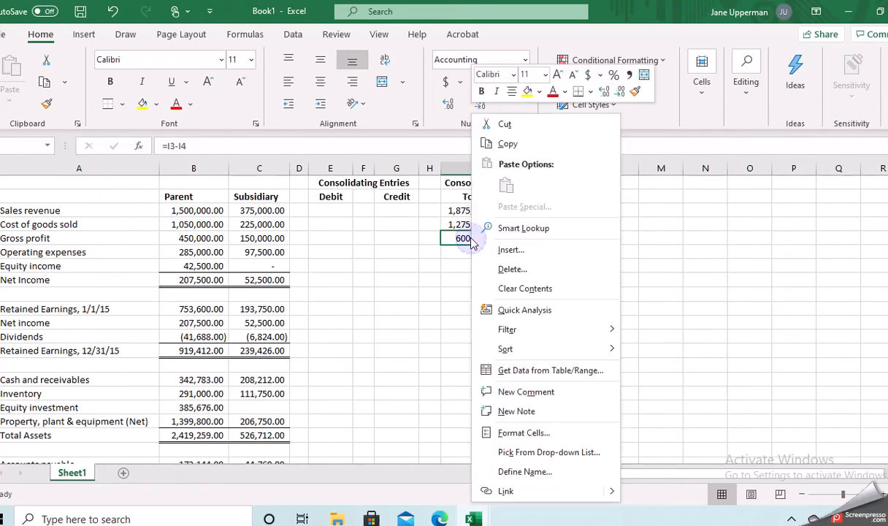
left_click(107, 100)
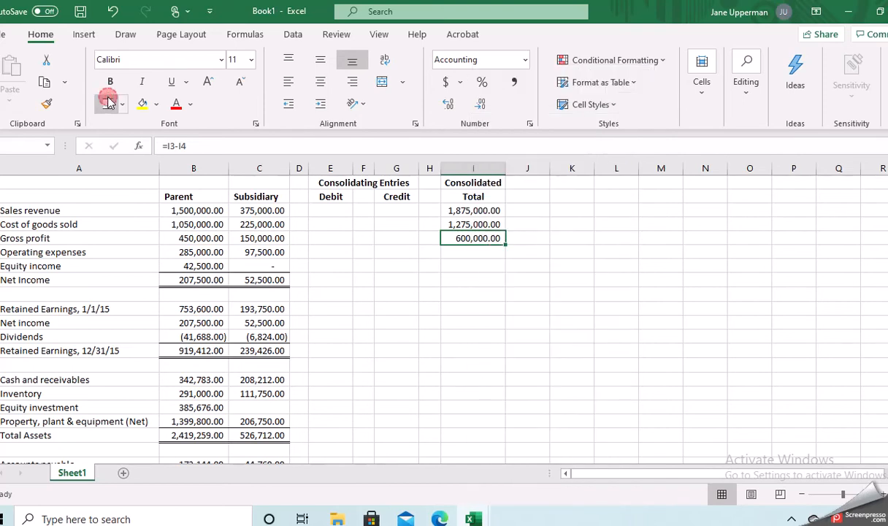
left_click(120, 106)
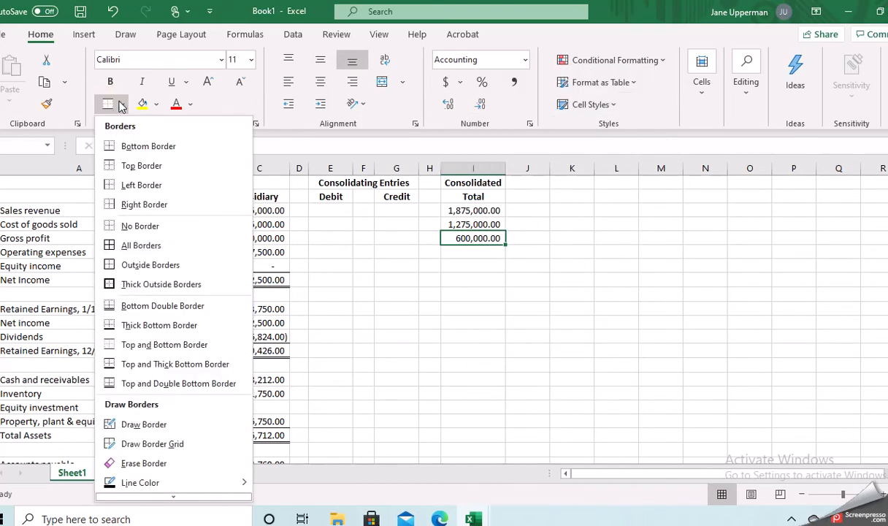
left_click(138, 225)
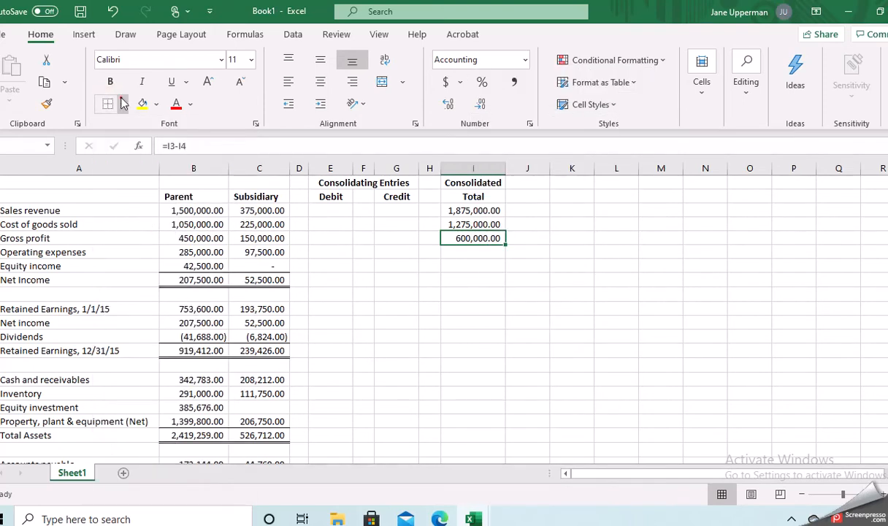
- Add a top border to the consolidated gross profit cell I5
left_click(123, 103)
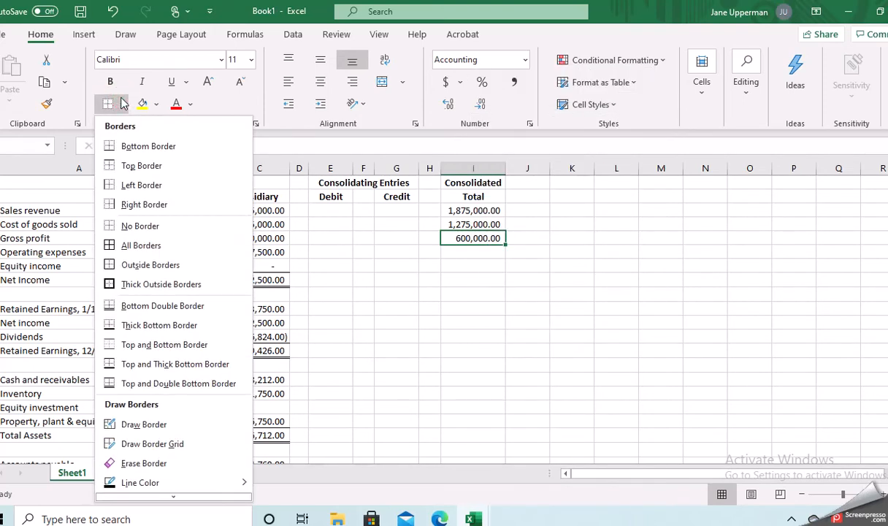
left_click(128, 165)
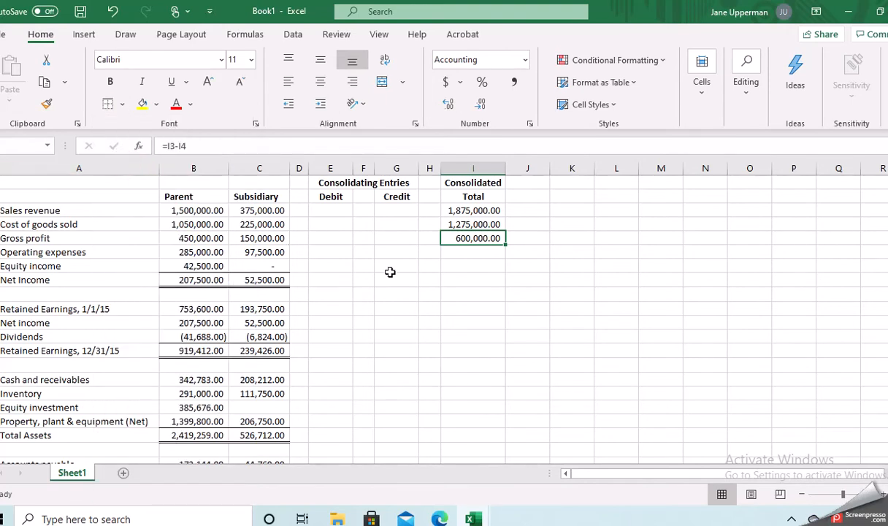
- Calculate the consolidated operating expenses in cell I6 with the formula =B6+C6+E6-G6
left_click(473, 251)
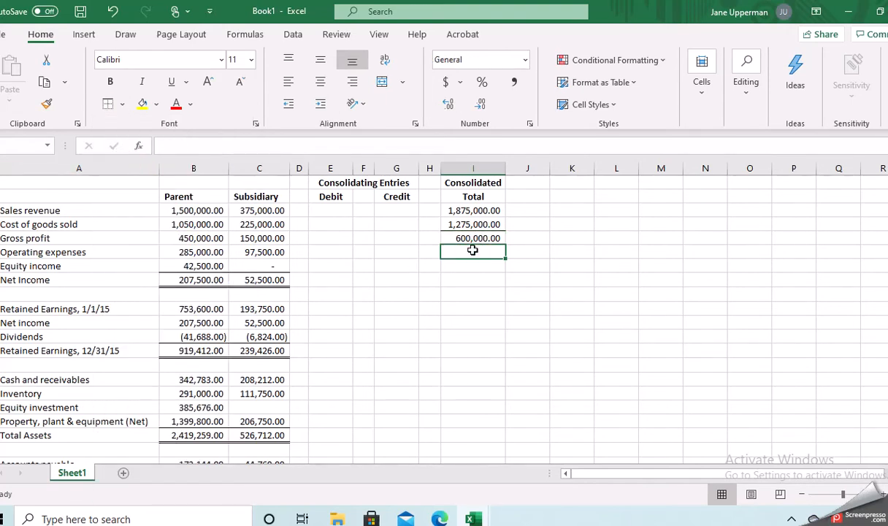
type("=")
left_click(204, 252)
type("+")
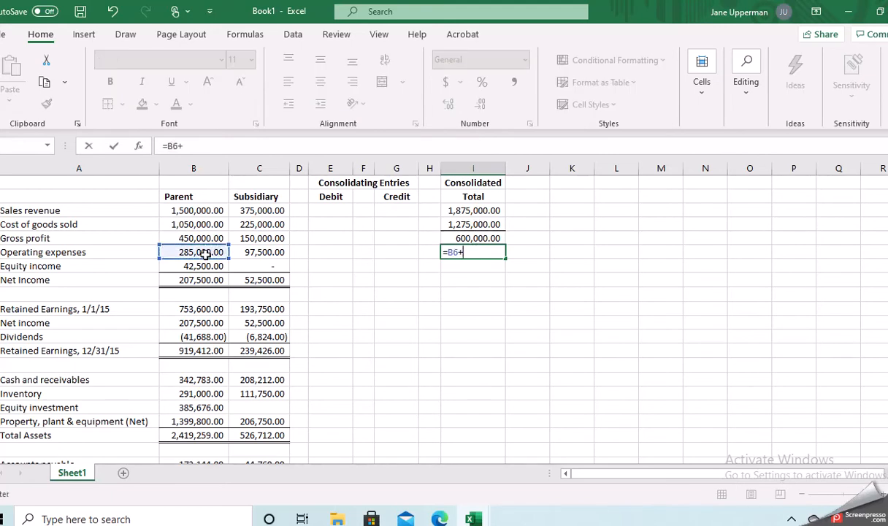
left_click(248, 254)
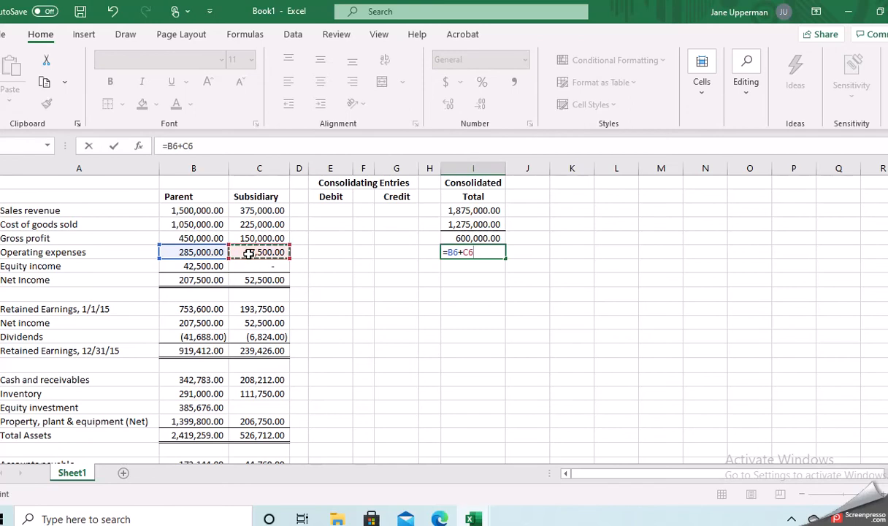
type("+")
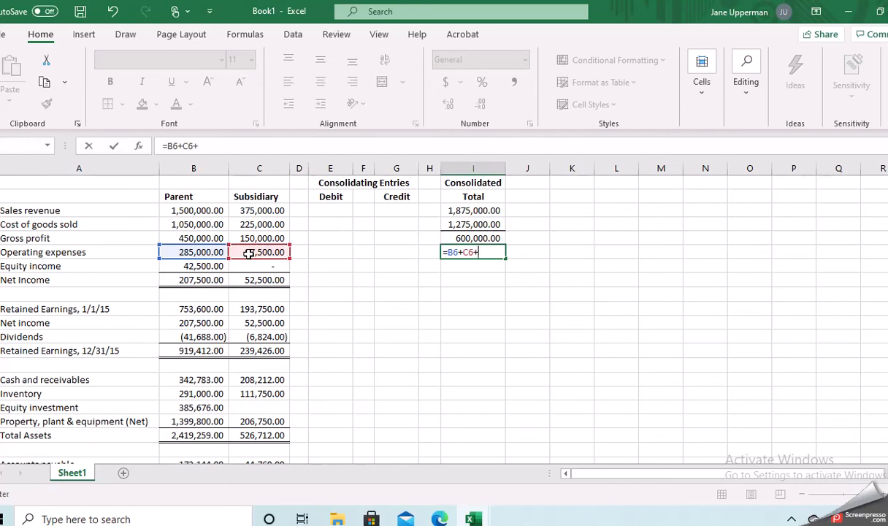
left_click(323, 253)
type("-")
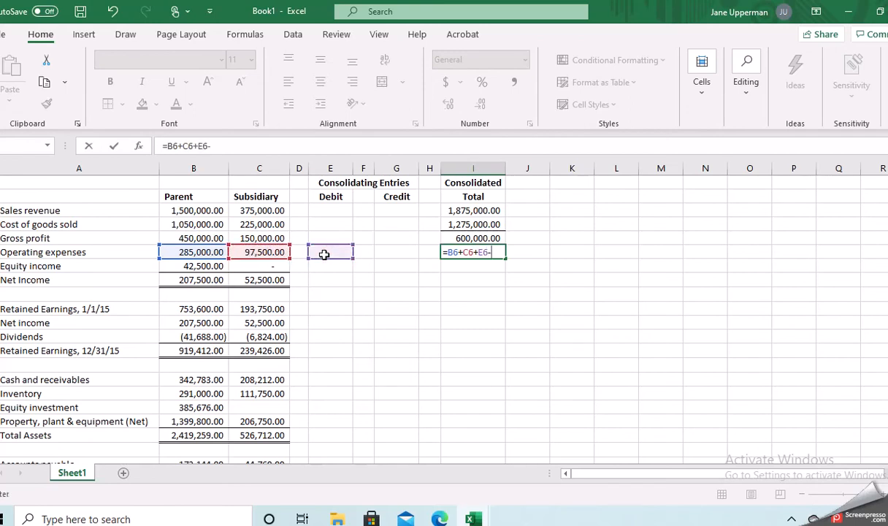
left_click(387, 253)
key("Return")
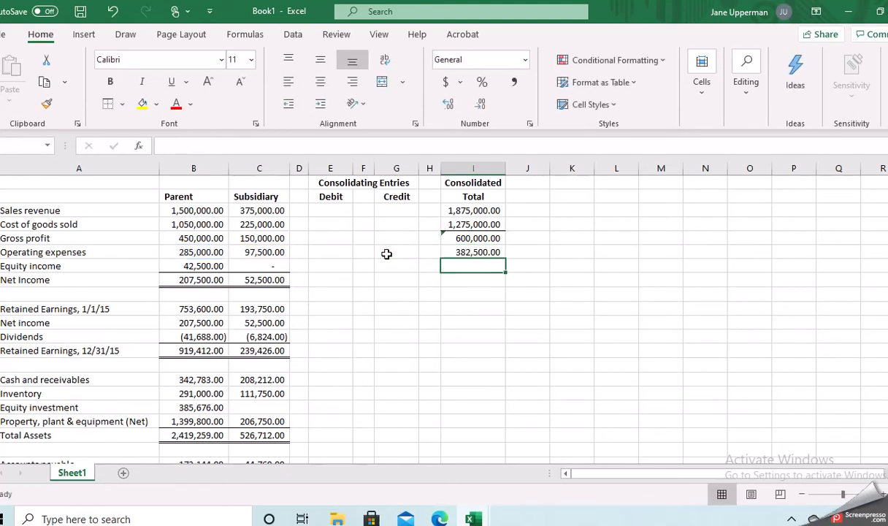
- Calculate the consolidated equity income in cell I7 with the formula =B7+C7+G7-E7
type("=")
left_click(205, 266)
type("+")
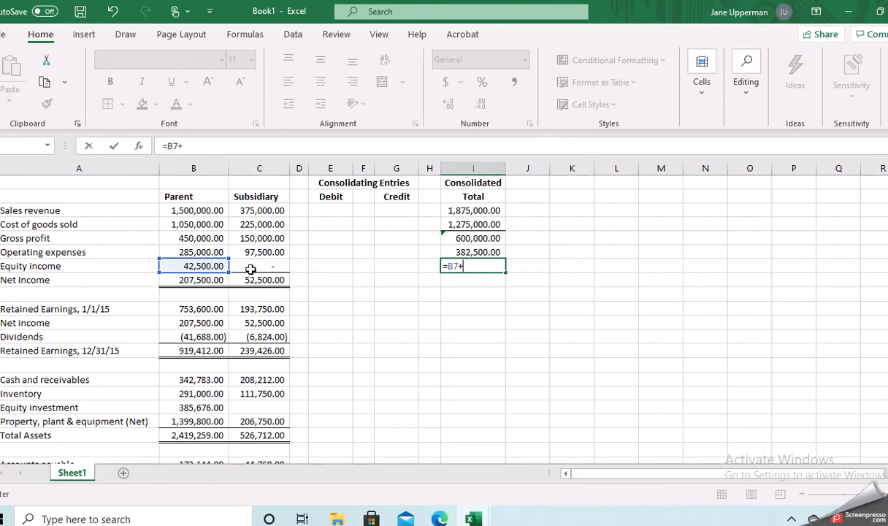
left_click(251, 268)
type("+")
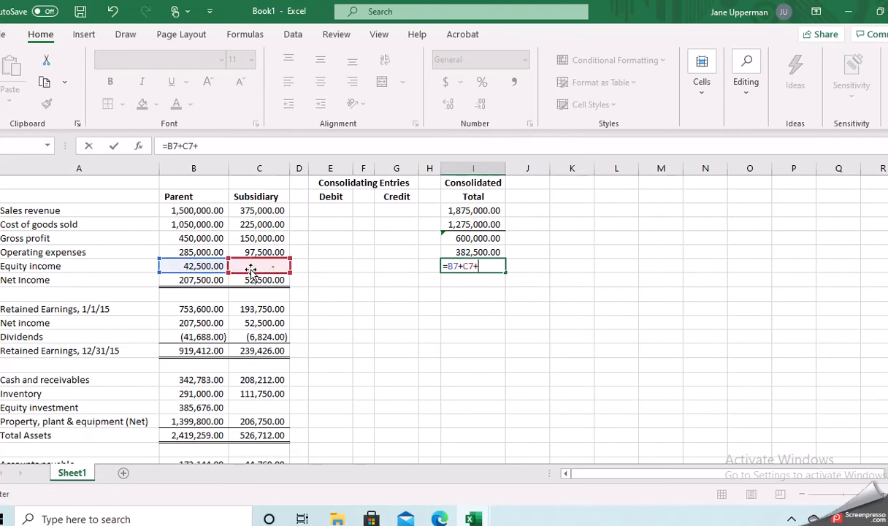
left_click(387, 267)
type("-")
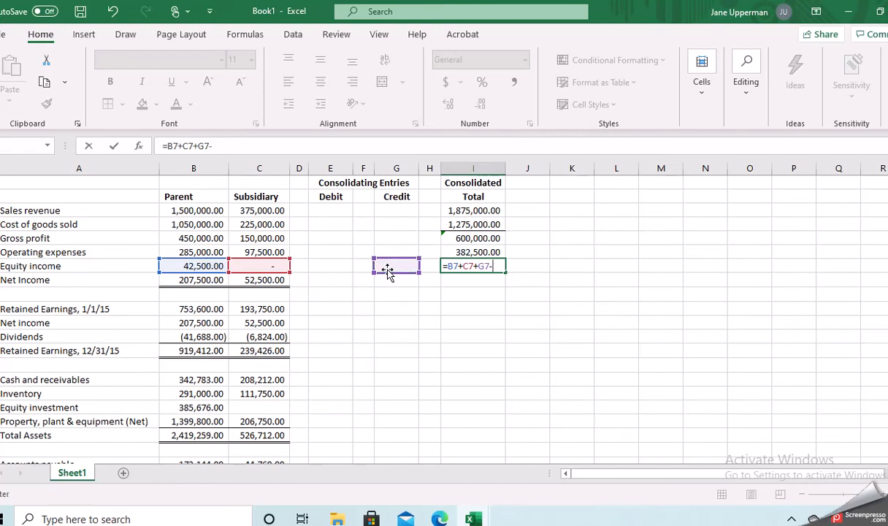
left_click(327, 265)
key("Return")
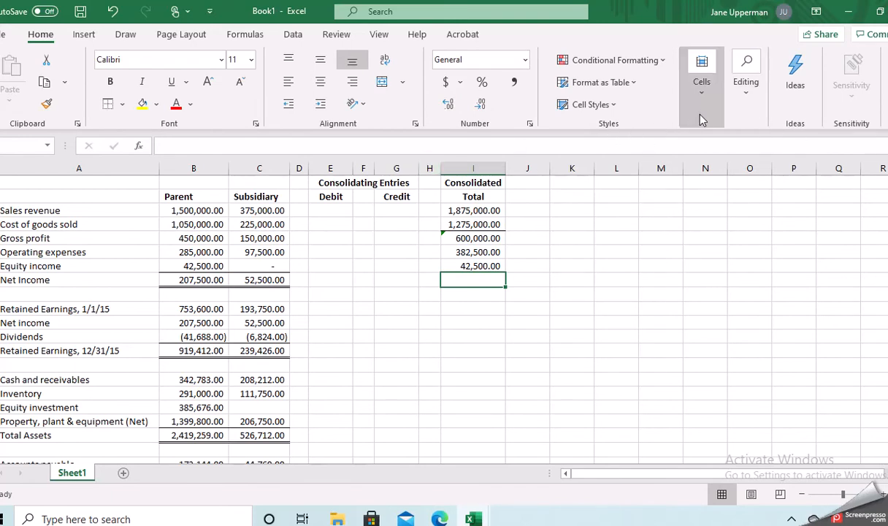
left_click(702, 95)
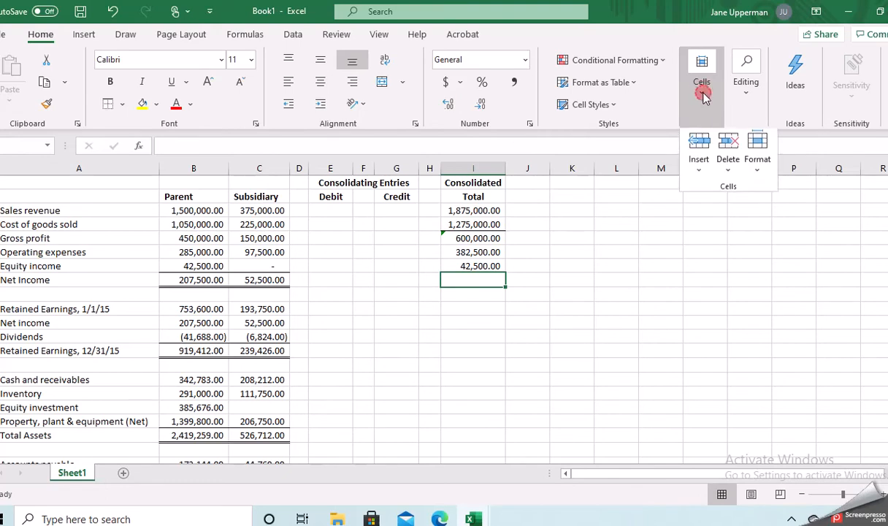
left_click(748, 95)
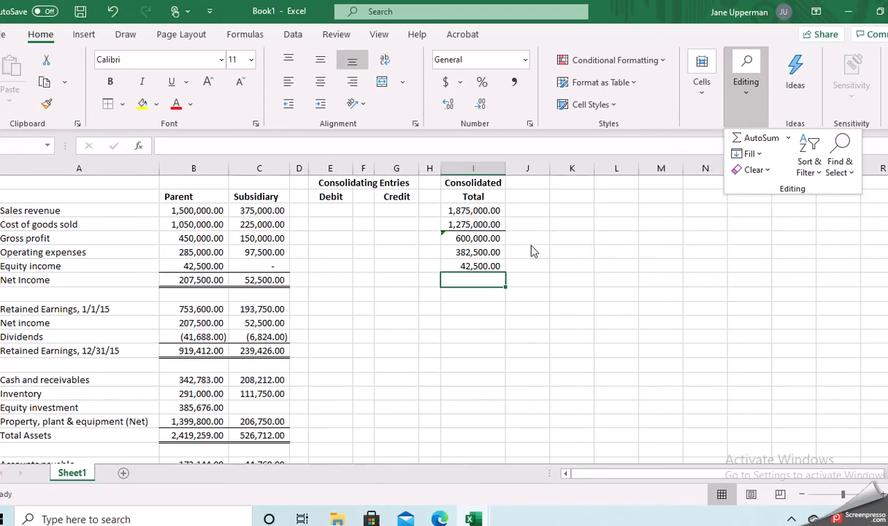
left_click(483, 286)
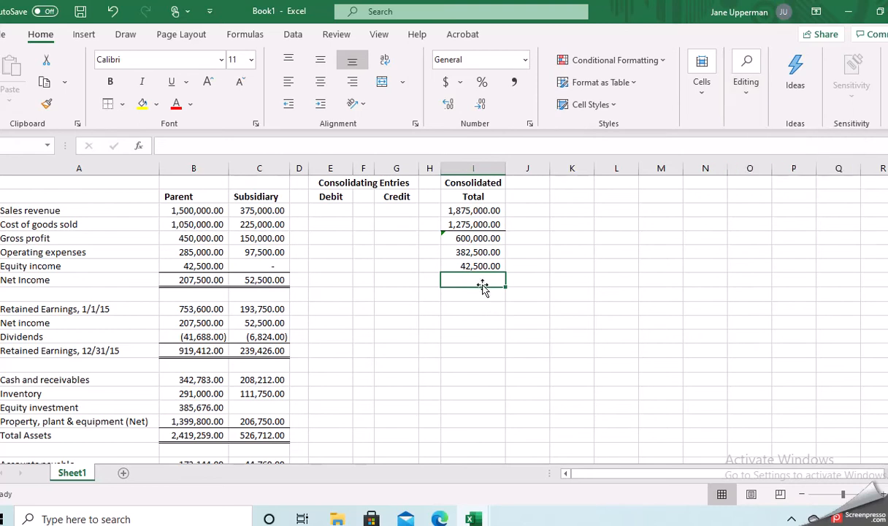
- Calculate the consolidated net income in cell I8 with the formula =I5+I7-I6
type("-")
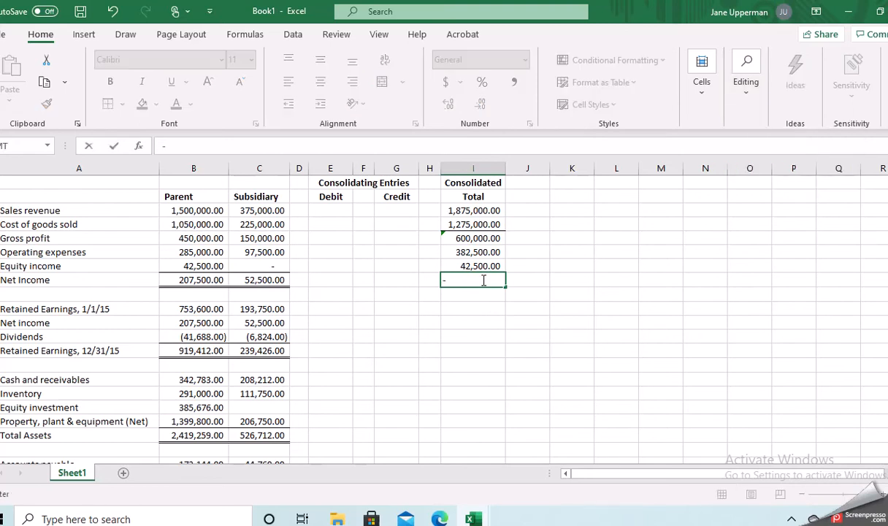
key("Escape")
type("=")
left_click(480, 244)
type("+")
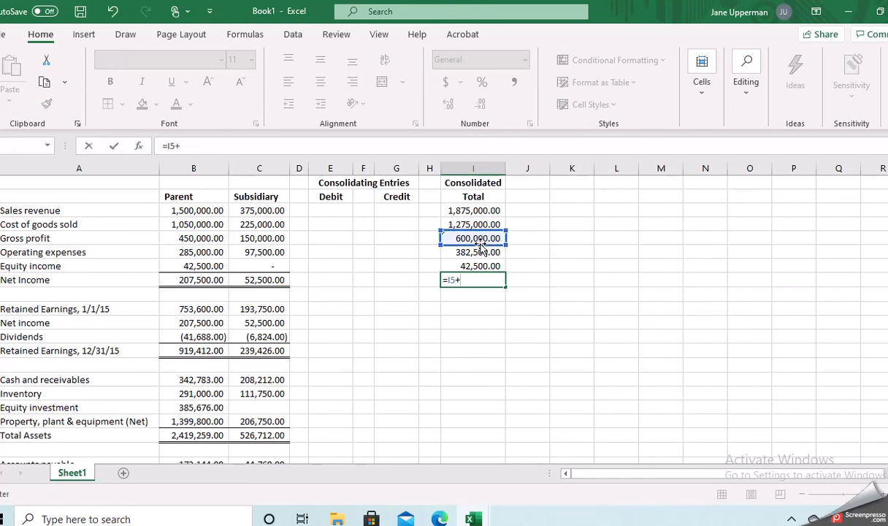
left_click(475, 265)
type("-")
left_click(479, 253)
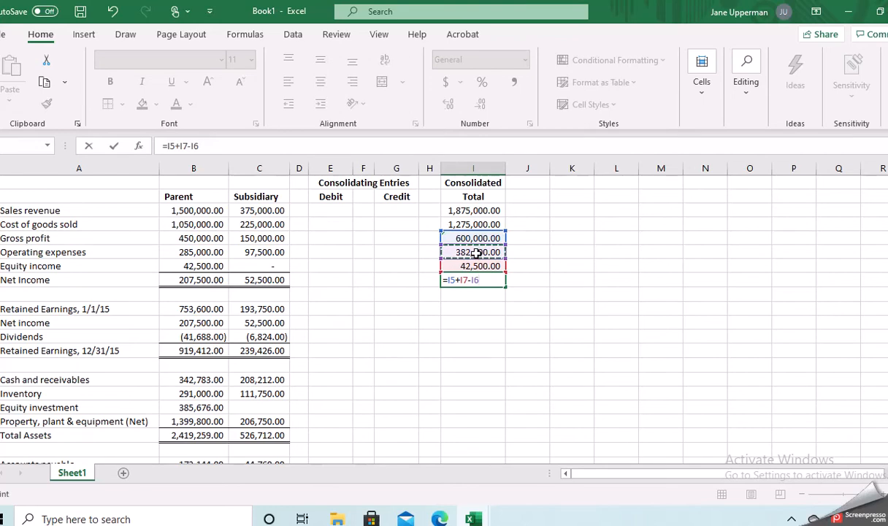
key("Return")
- Apply a top and double bottom border to the consolidated net income cell I8
key("Up")
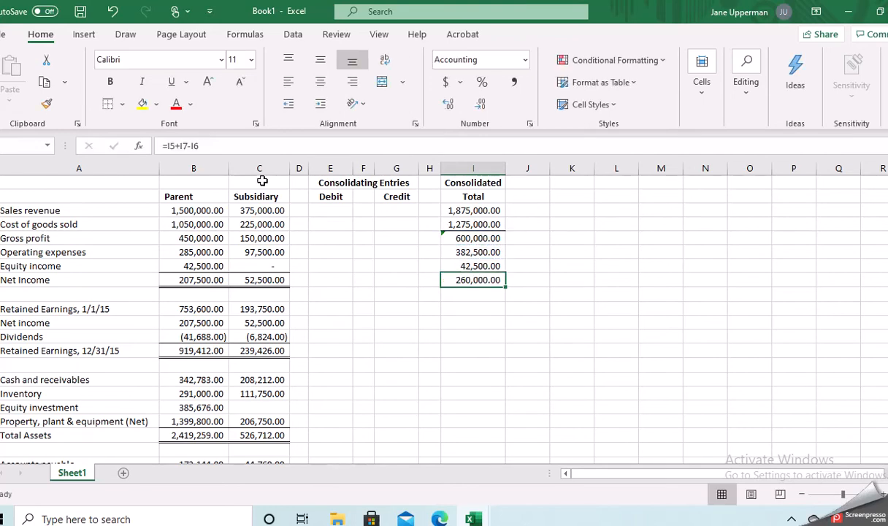
left_click(122, 105)
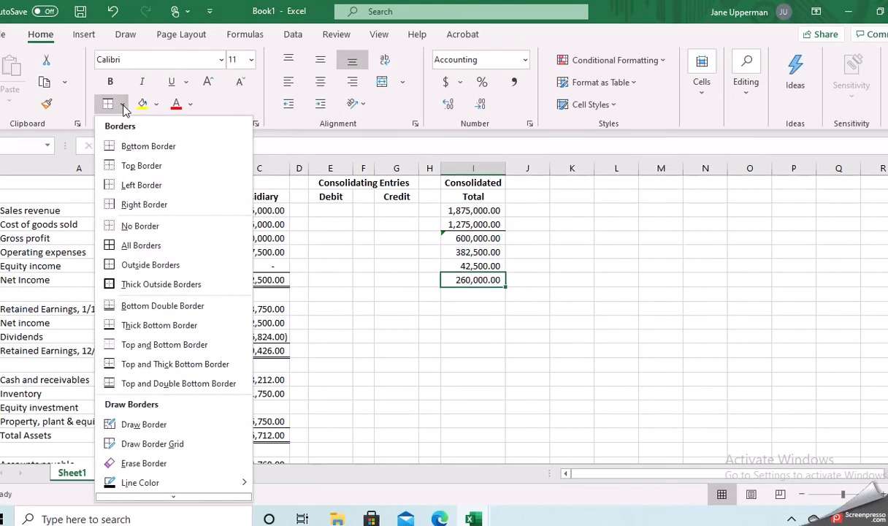
left_click(153, 384)
- Calculate the consolidated beginning retained earnings in cell I10 with the formula =B10+C10-E10+G10
key("Down")
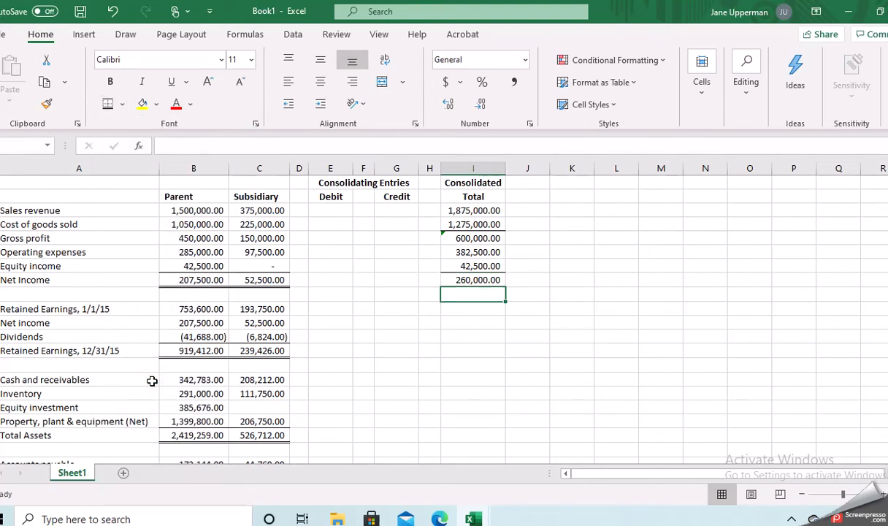
key("Down")
key("Down")
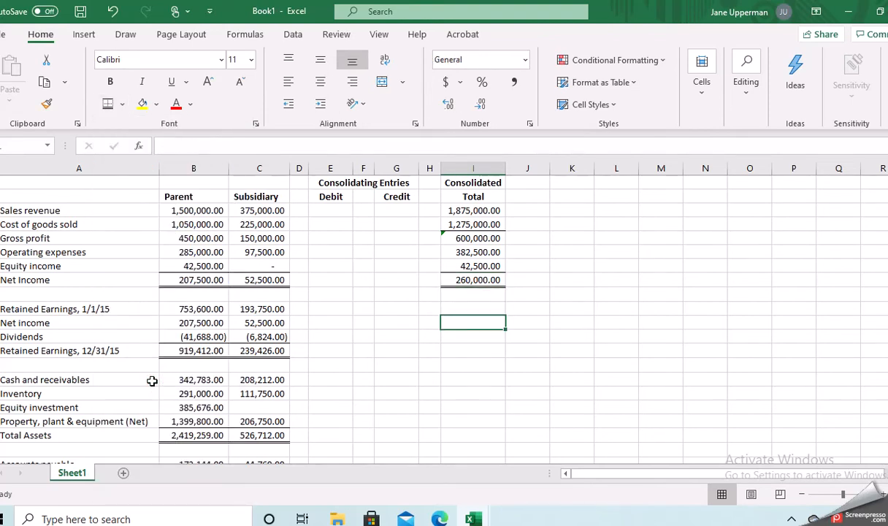
key("Up")
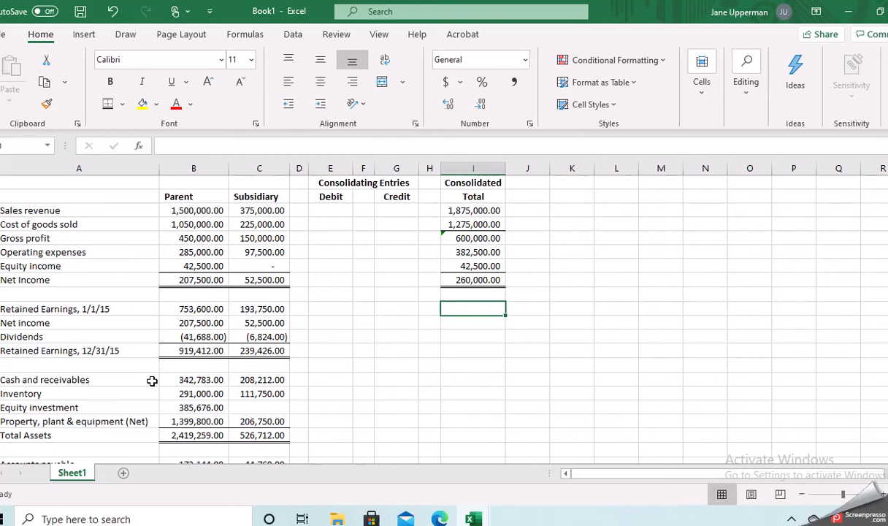
type("=")
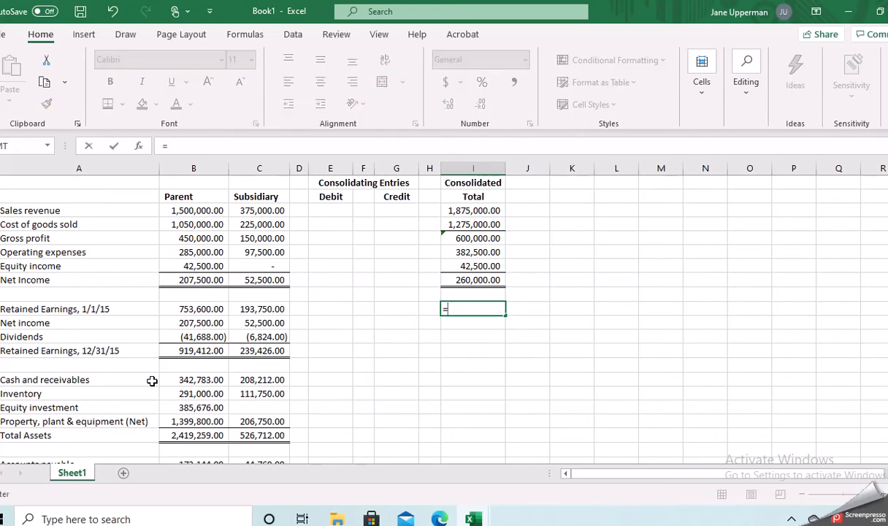
left_click(182, 308)
type("+")
left_click(242, 308)
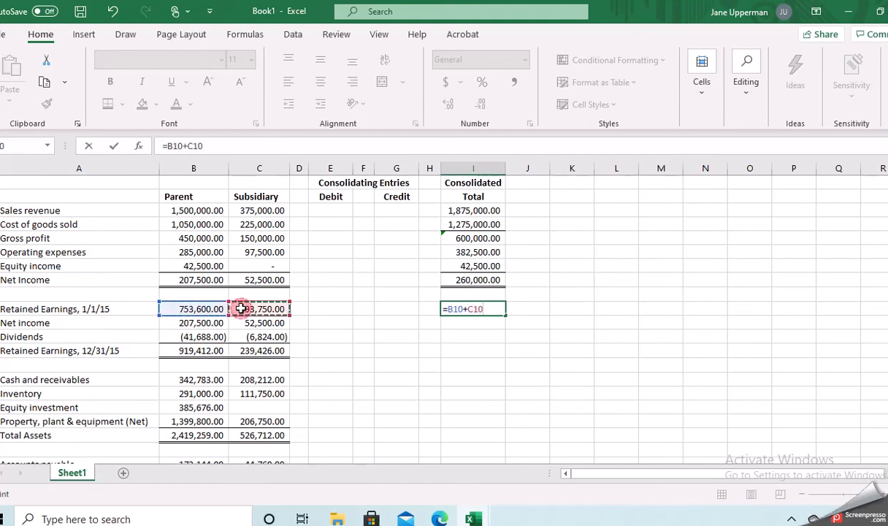
type("-")
left_click(330, 311)
type("+")
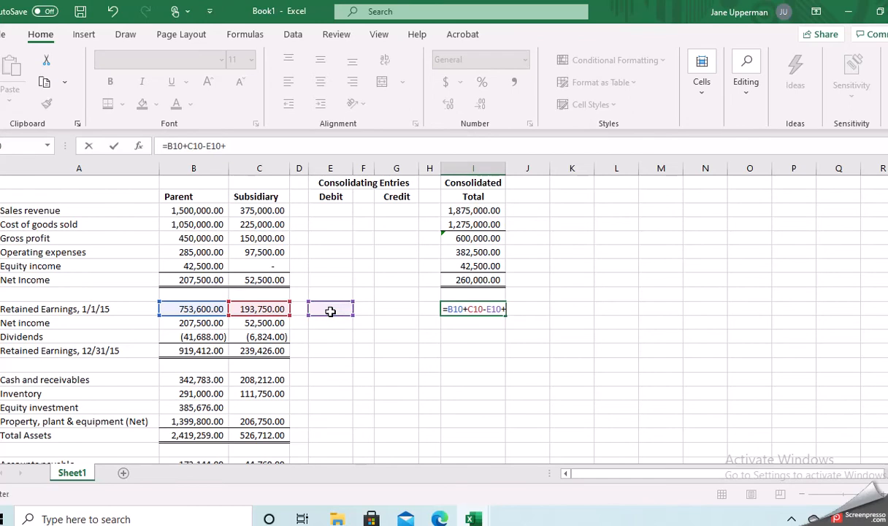
left_click(390, 309)
key("Return")
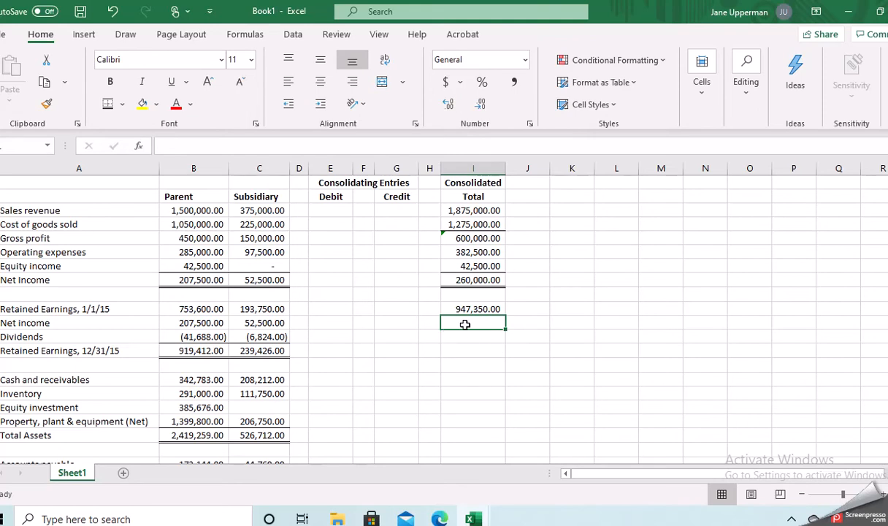
- Link the net income line of the retained earnings section in cell I11 to the consolidated net income with =I8
type("=")
left_click(477, 280)
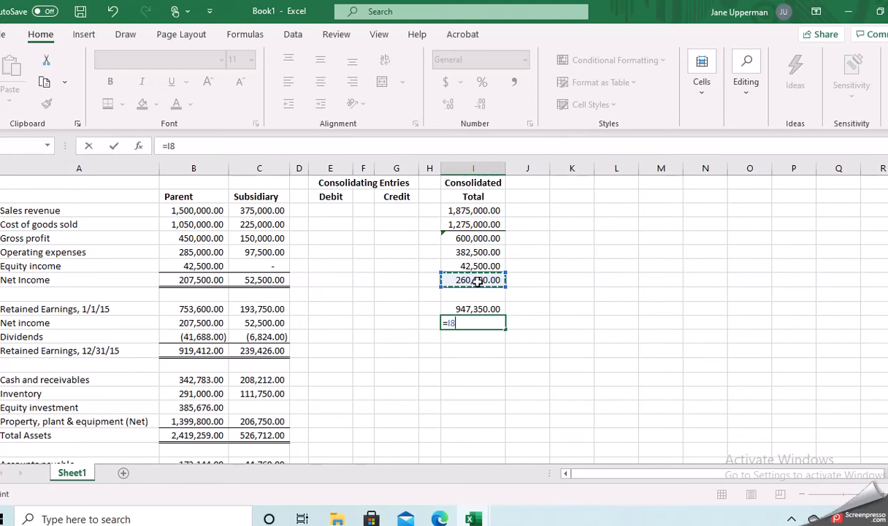
key("Return")
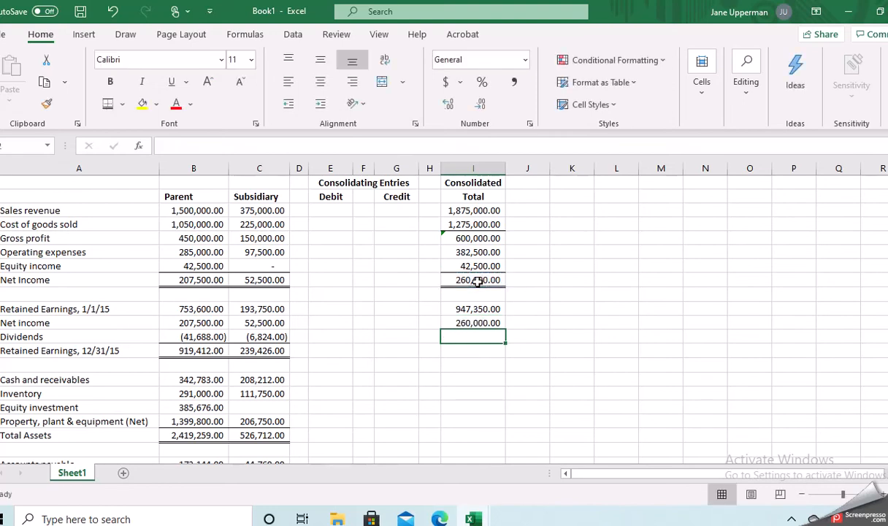
- Enter the note "Rolls from above" in cell J11 beside the linked consolidated net income
key("Up")
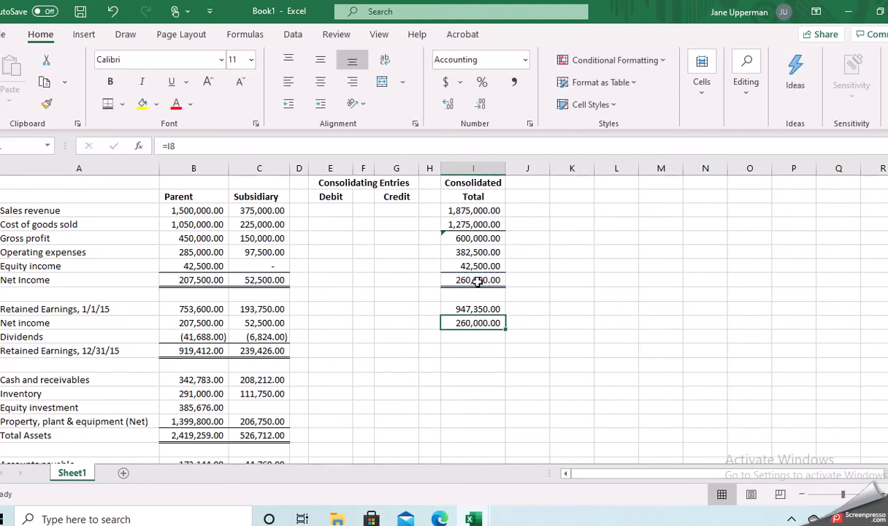
key("Right")
type("Ro")
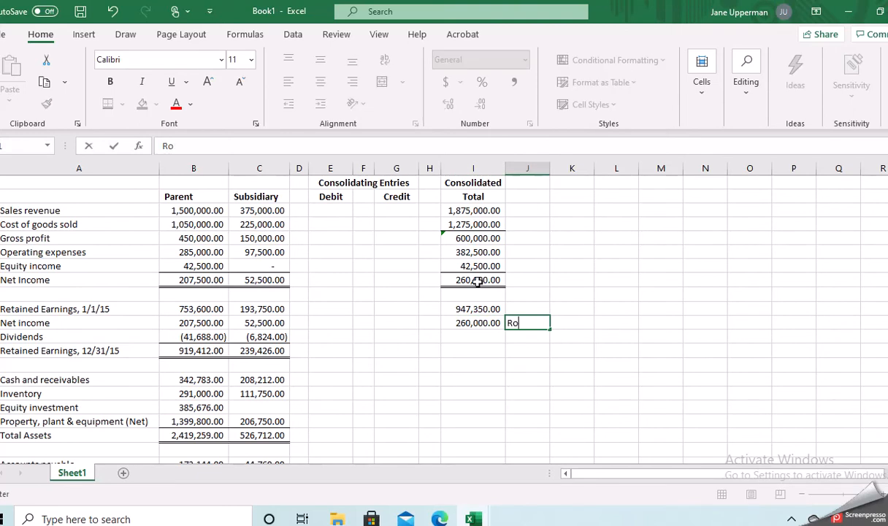
type("lls from above")
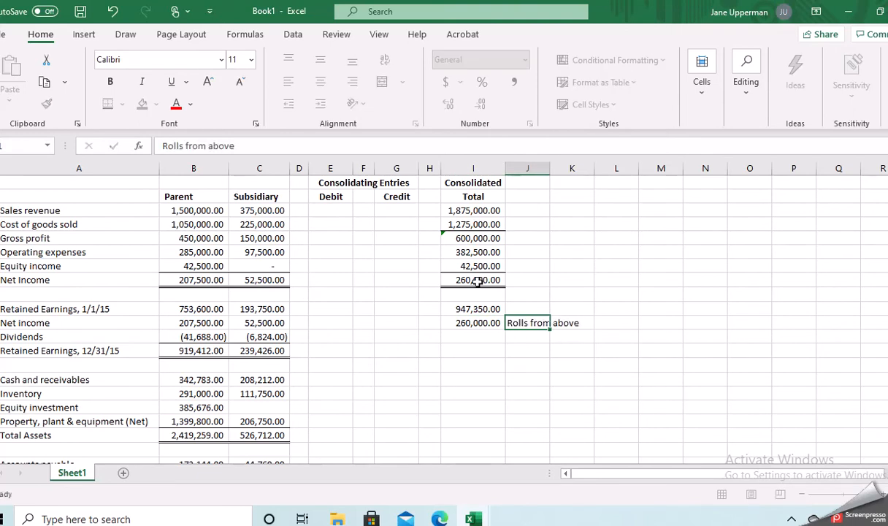
key("Return")
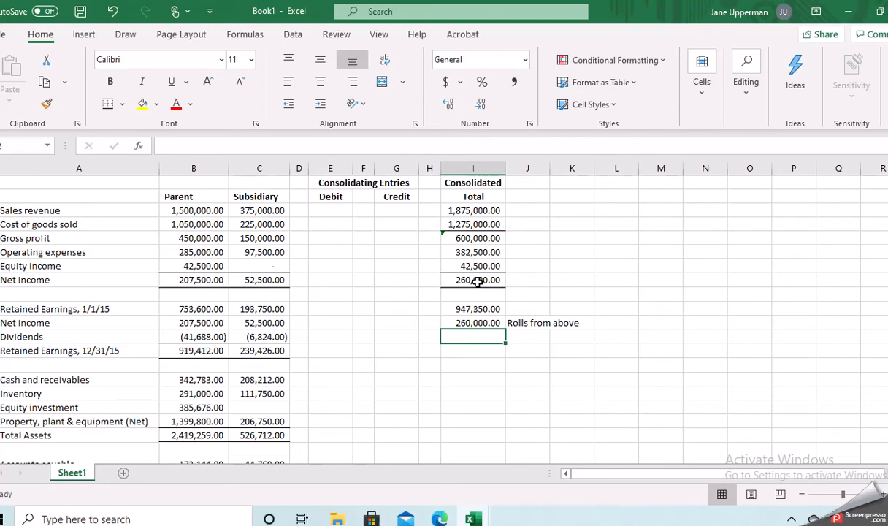
type("=")
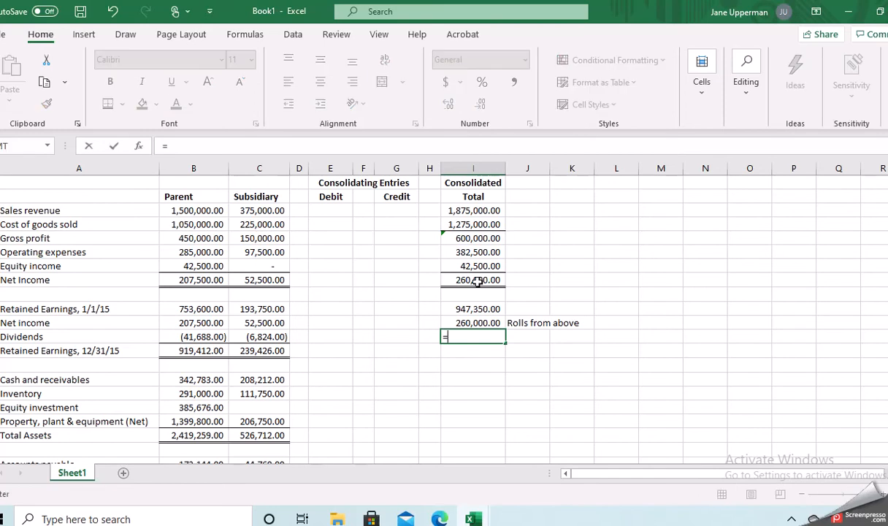
left_click(212, 336)
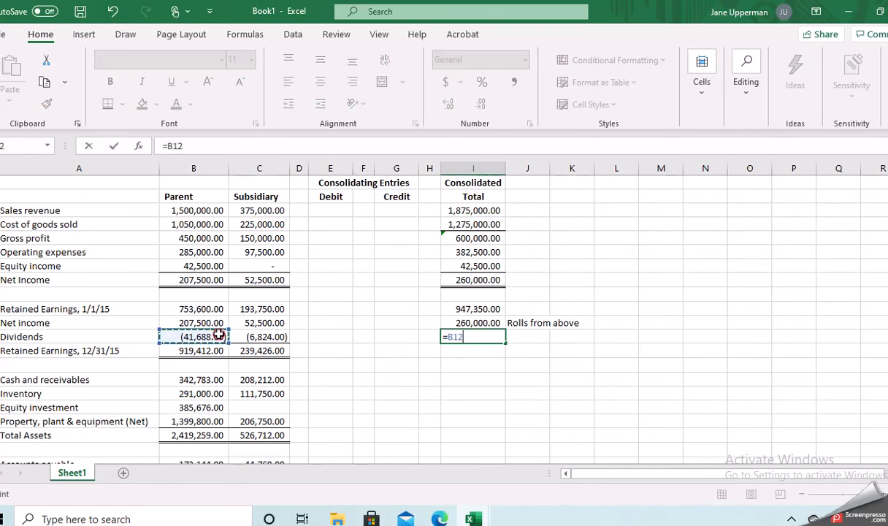
type("+")
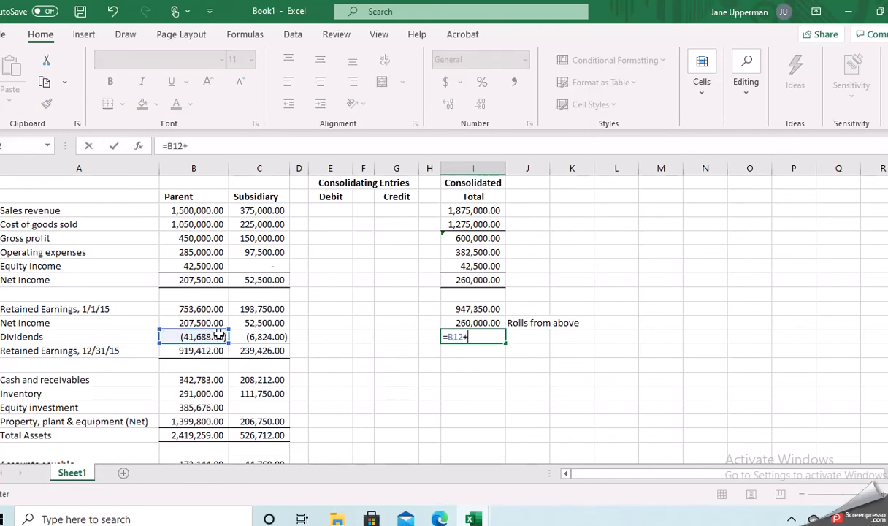
left_click(256, 338)
type("+")
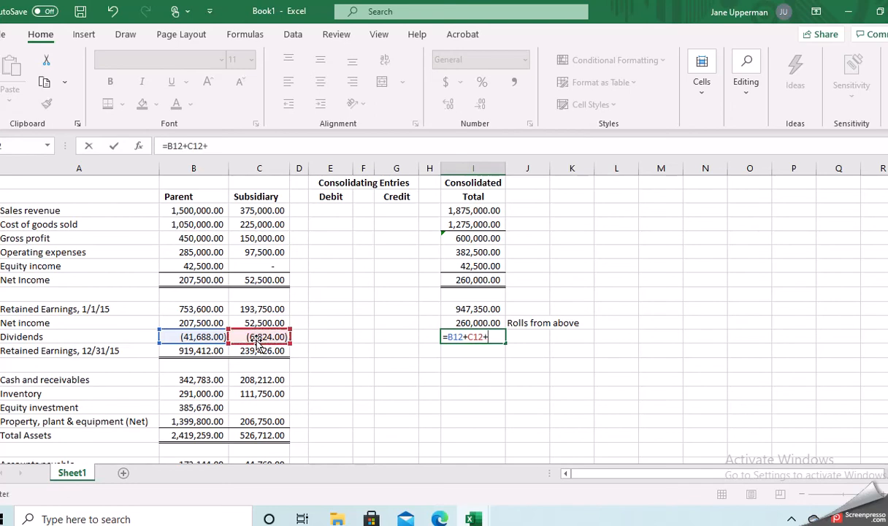
left_click(388, 337)
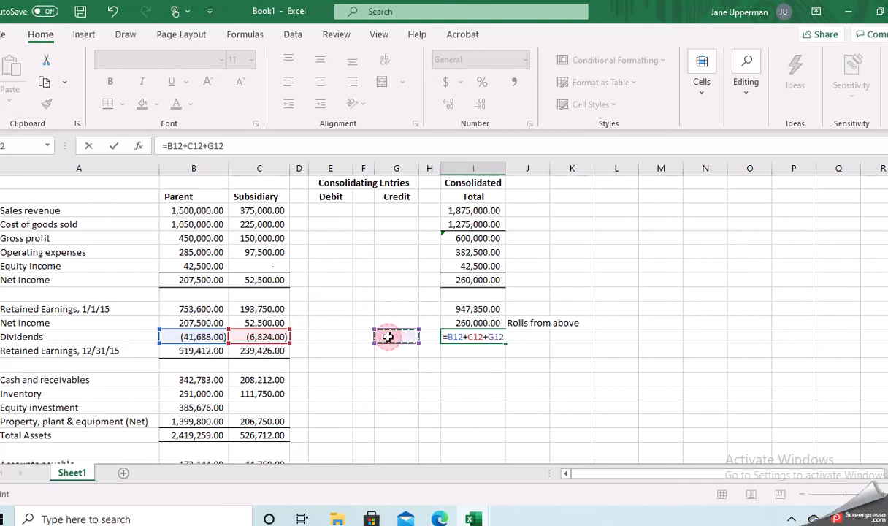
type("-")
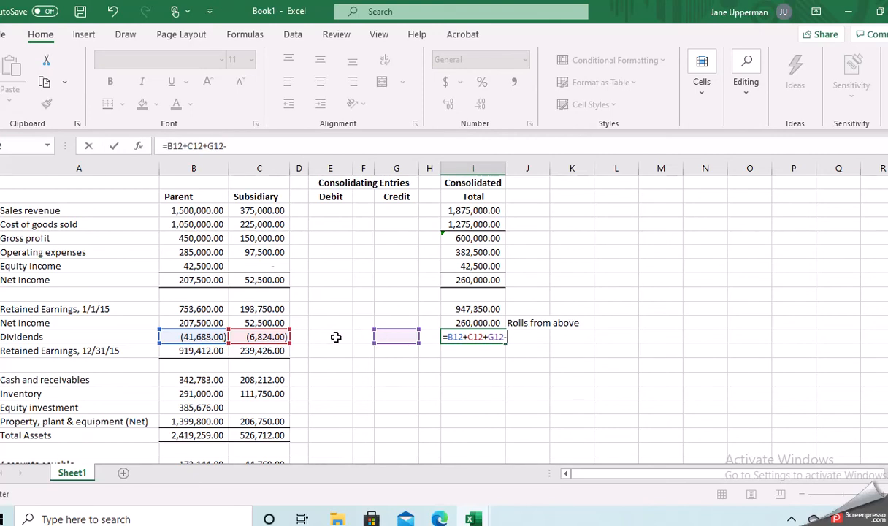
key("BackSpace")
key("BackSpace")
key("BackSpace")
key("BackSpace")
key("BackSpace")
key("BackSpace")
key("BackSpace")
key("BackSpace")
key("BackSpace")
key("BackSpace")
key("BackSpace")
key("BackSpace")
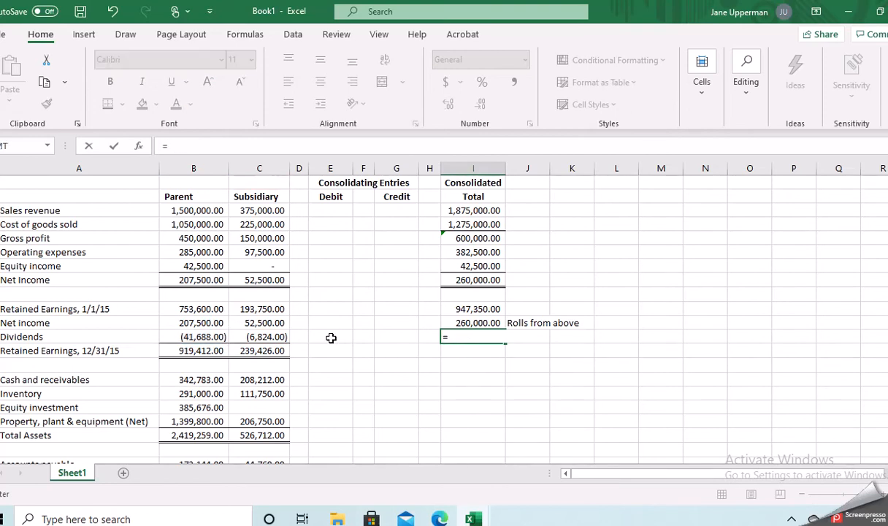
- Try to calculate the consolidated dividends in cell I12 with the formula =B12+C12-E1+E12-G12
left_click(206, 337)
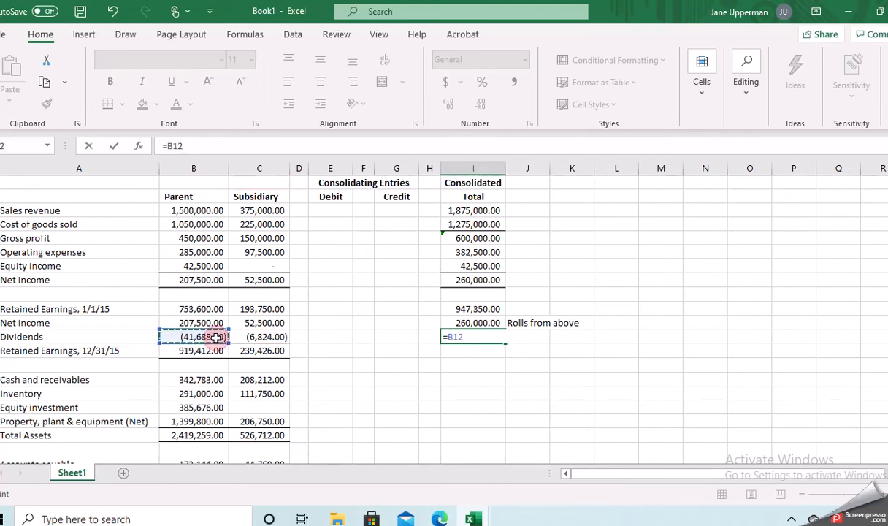
type("+")
left_click(267, 336)
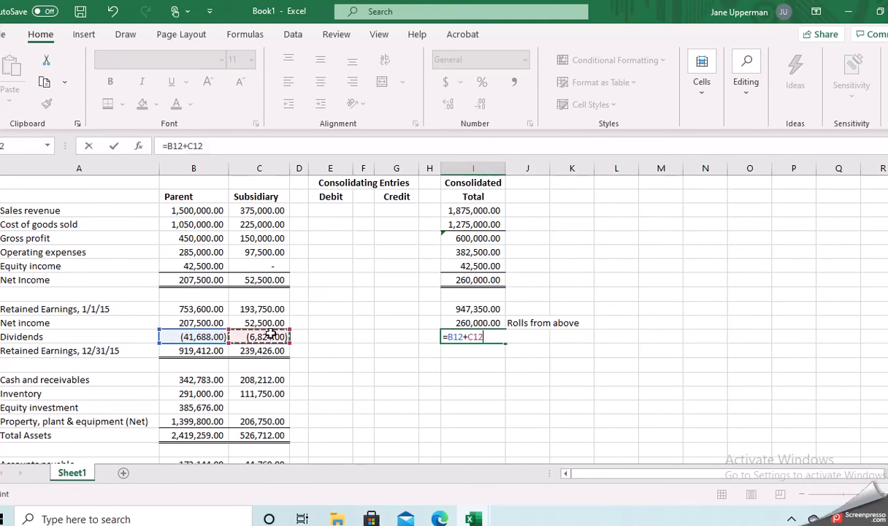
type("-")
left_click(328, 337)
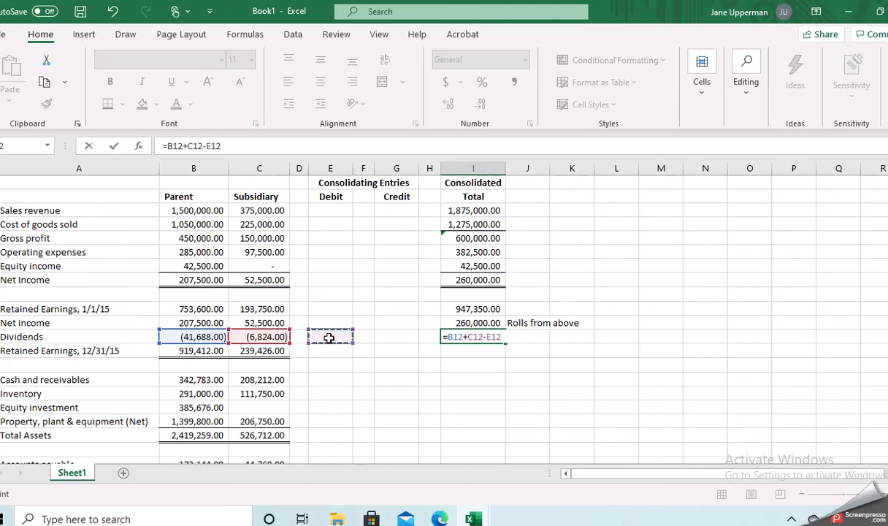
key("BackSpace")
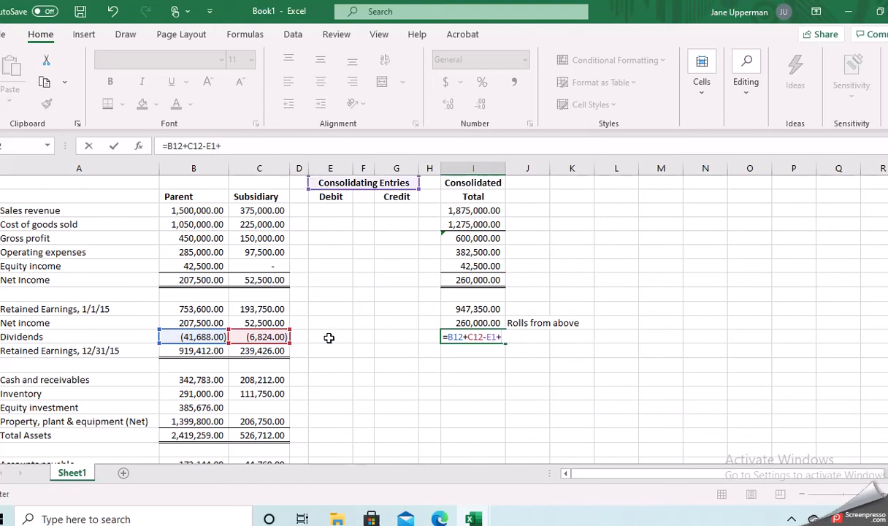
left_click(328, 338)
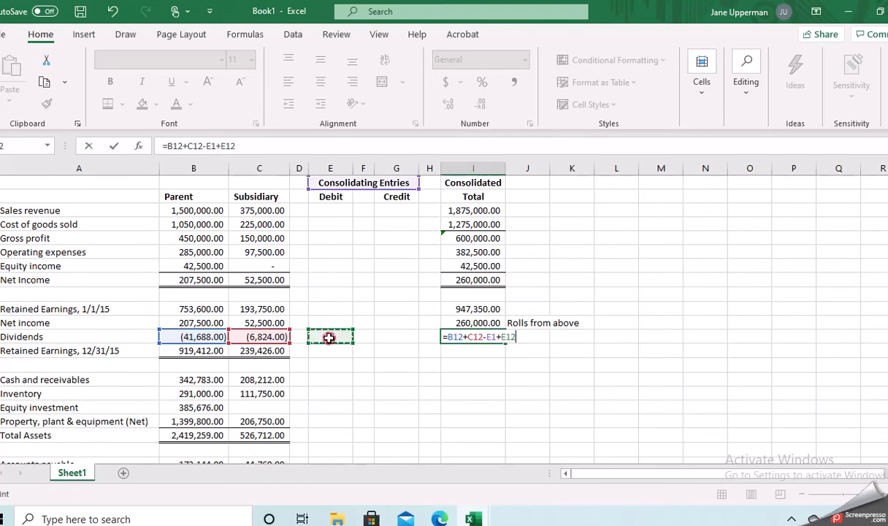
type("-")
left_click(385, 338)
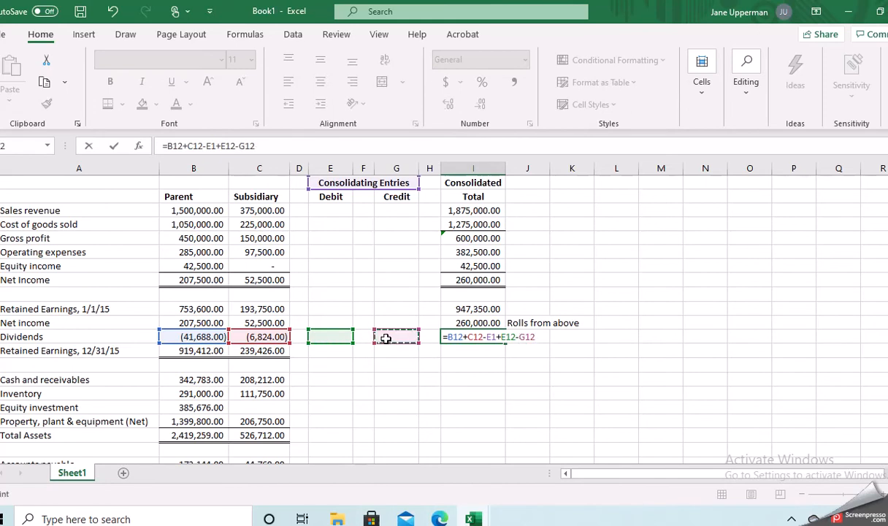
key("Return")
key("Up")
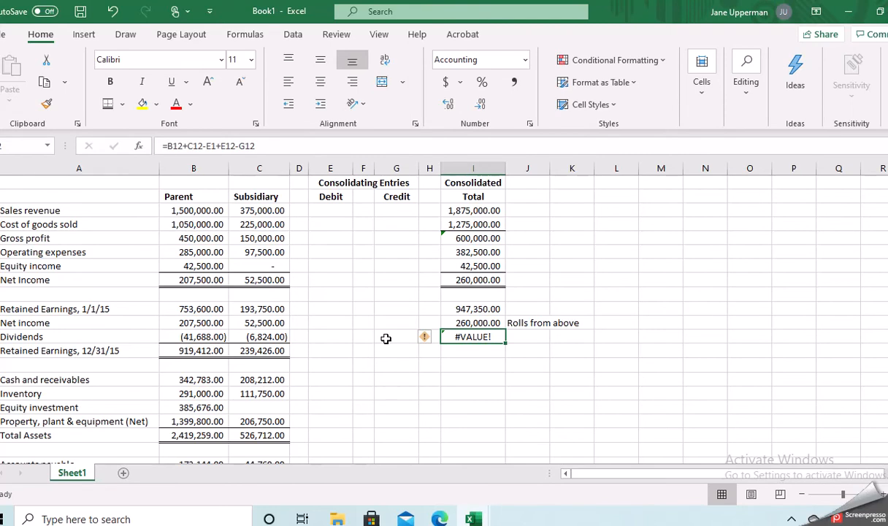
- Calculate the consolidated dividends in cell I12 with the formula =B12+C12+E12-G12, replacing the existing formula
type("=")
left_click(206, 337)
type("+")
left_click(245, 336)
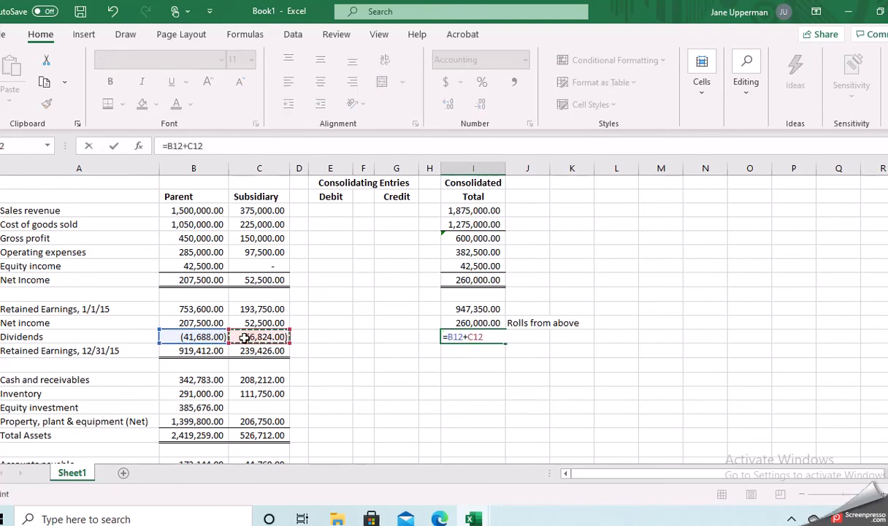
type("-")
type("+")
left_click(328, 337)
type("-")
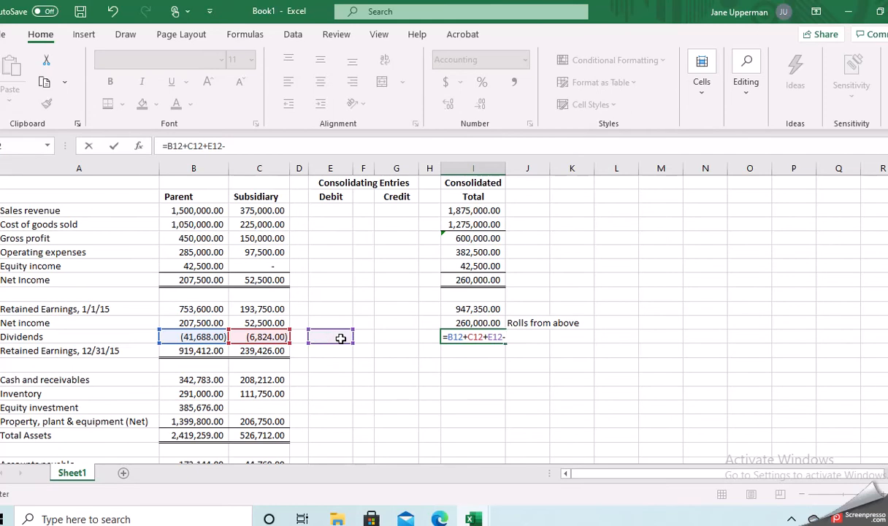
left_click(385, 337)
key("Return")
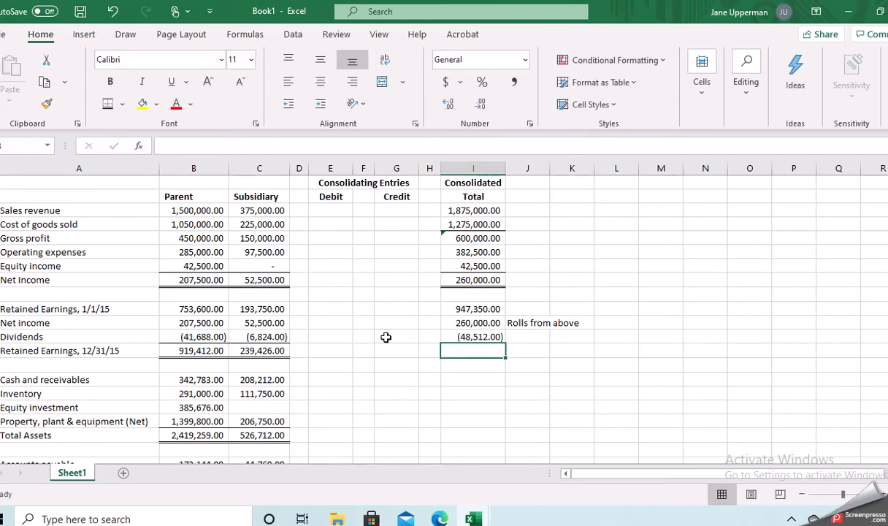
- Try to total the retained earnings section in cell I13 with the range formula =I10:I12
type("=")
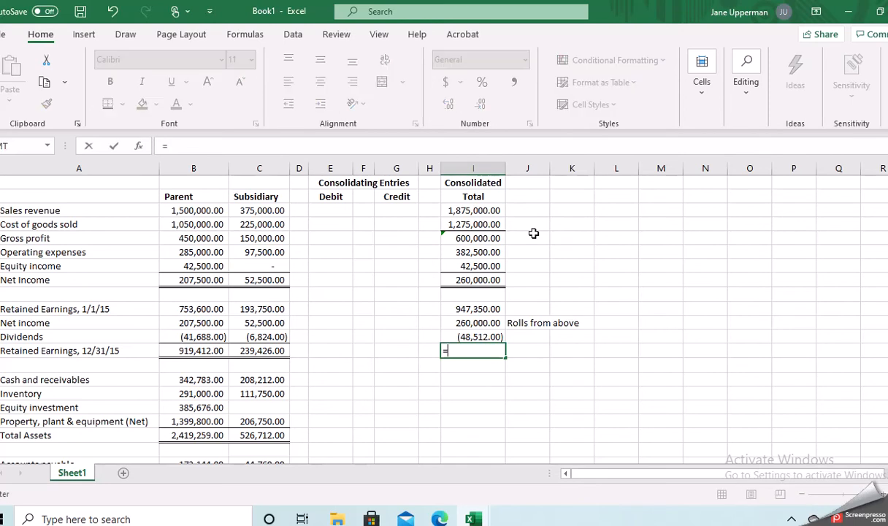
left_click_drag(476, 310, 476, 336)
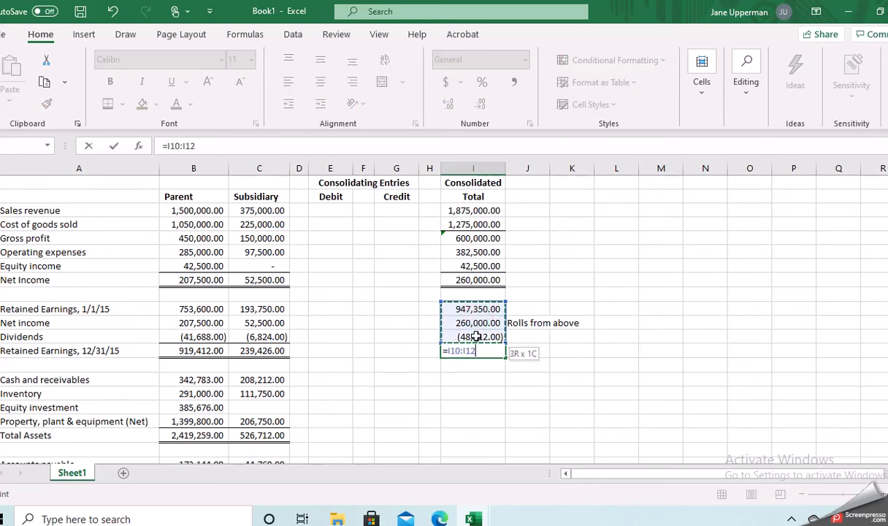
key("Return")
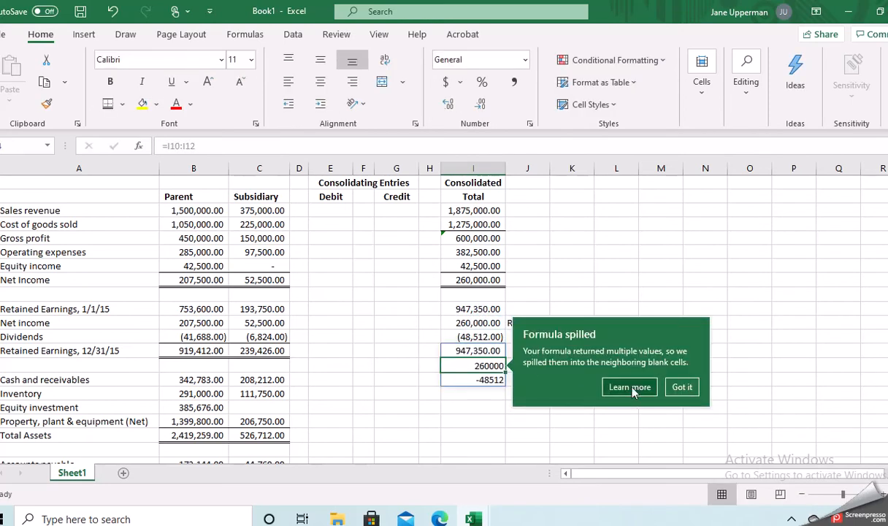
left_click(679, 393)
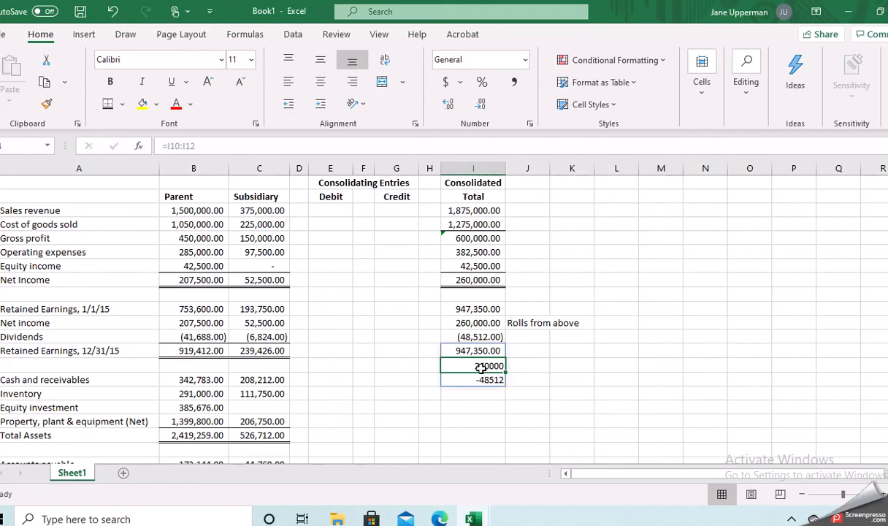
- Clear the spilled range formula from cell I13 and the cells below it
key("Delete")
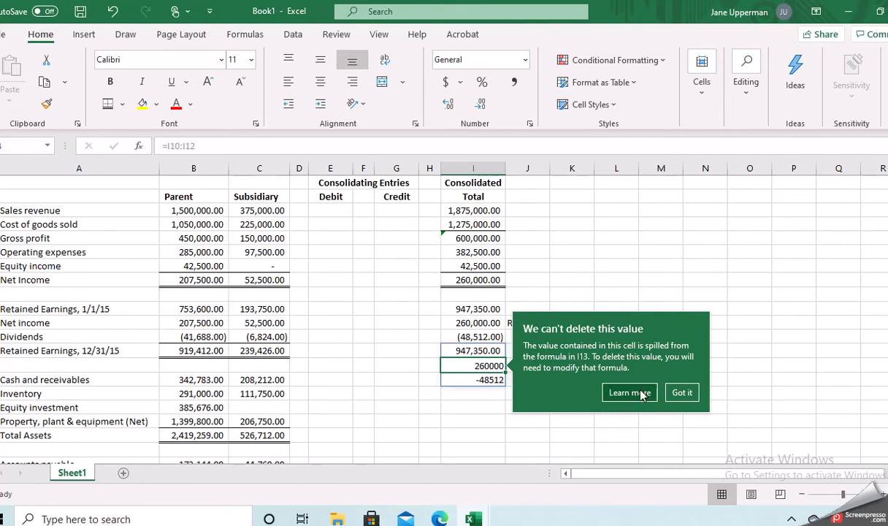
left_click(681, 392)
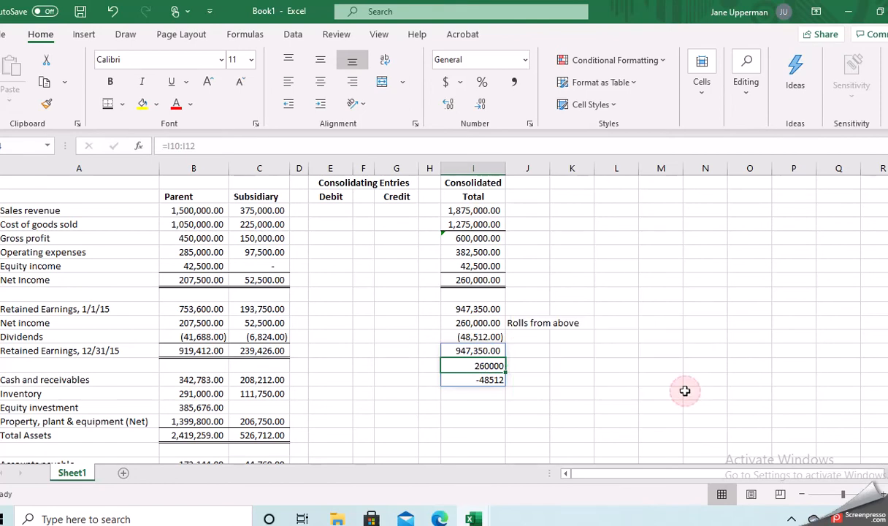
left_click(485, 366)
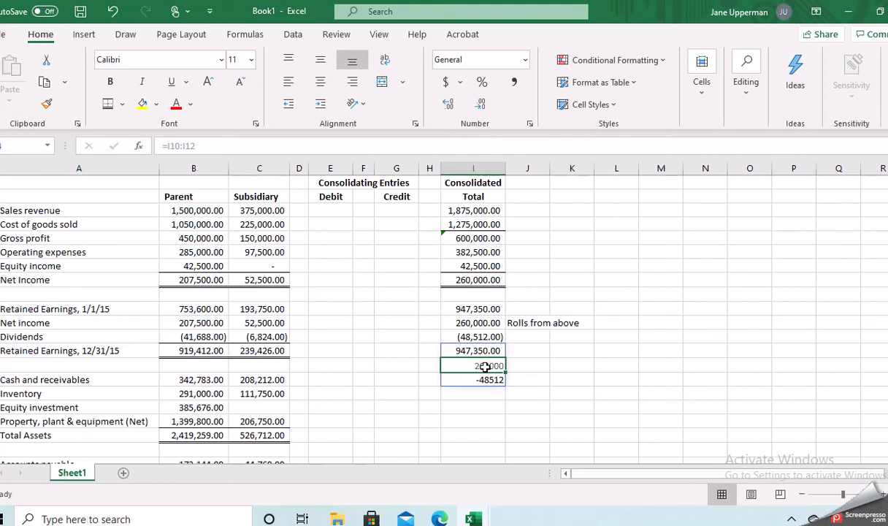
left_click(479, 352)
key("Delete")
key("Return")
- Calculate the consolidated ending retained earnings in cell I13 with =I10+I11+I12 and apply a top and double bottom border
left_click(480, 352)
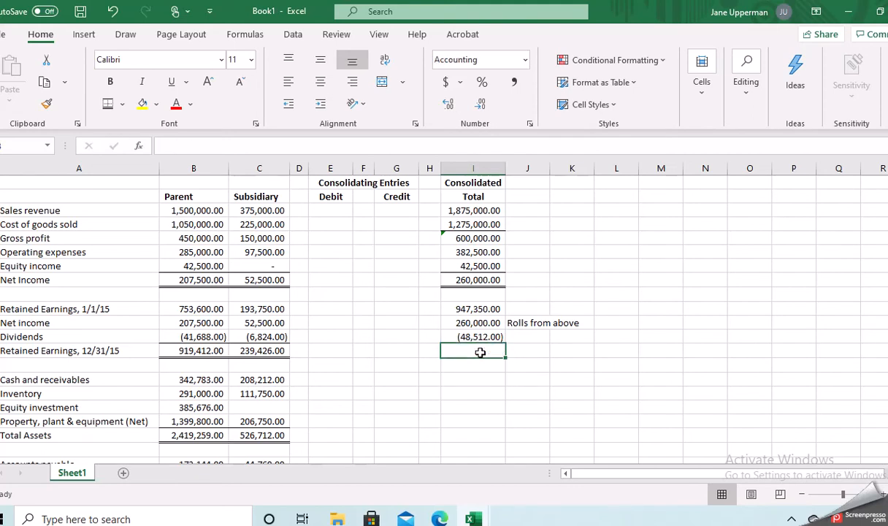
type("=")
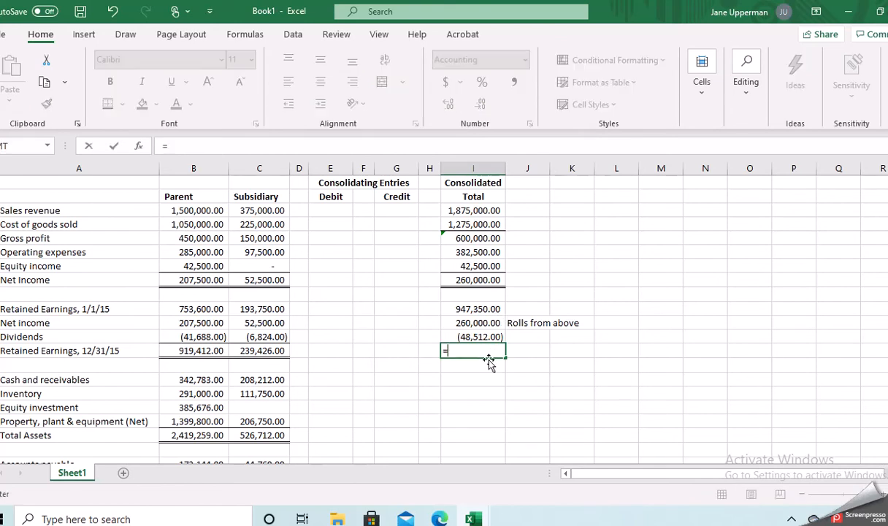
left_click(486, 310)
type("+")
left_click(486, 323)
type("+")
left_click(486, 336)
key("Return")
key("Up")
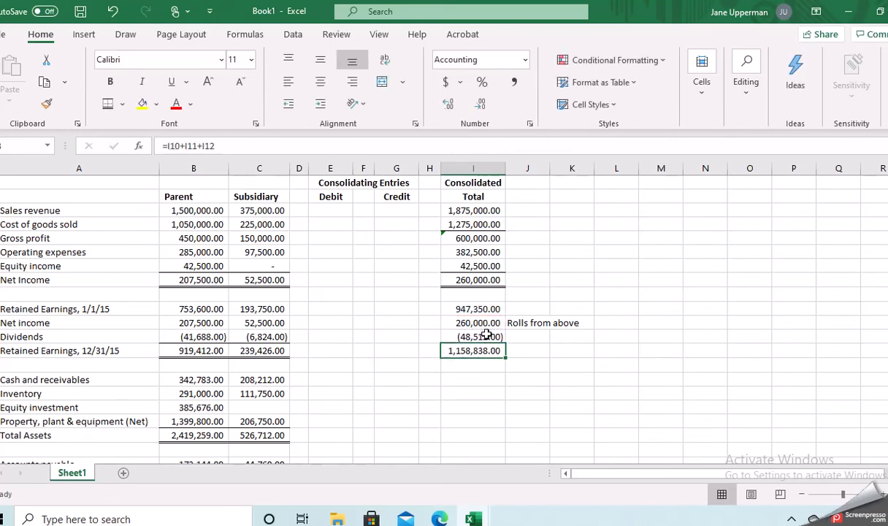
left_click(110, 106)
- Calculate the consolidated cash and receivables in cell I15 with the formula =B15+C15+E15-G15
key("Down")
key("Down")
key("Down")
key("Down")
key("Down")
key("Down")
key("Down")
key("Down")
key("Down")
key("Down")
key("Down")
key("Down")
key("Down")
key("Down")
key("Down")
key("Down")
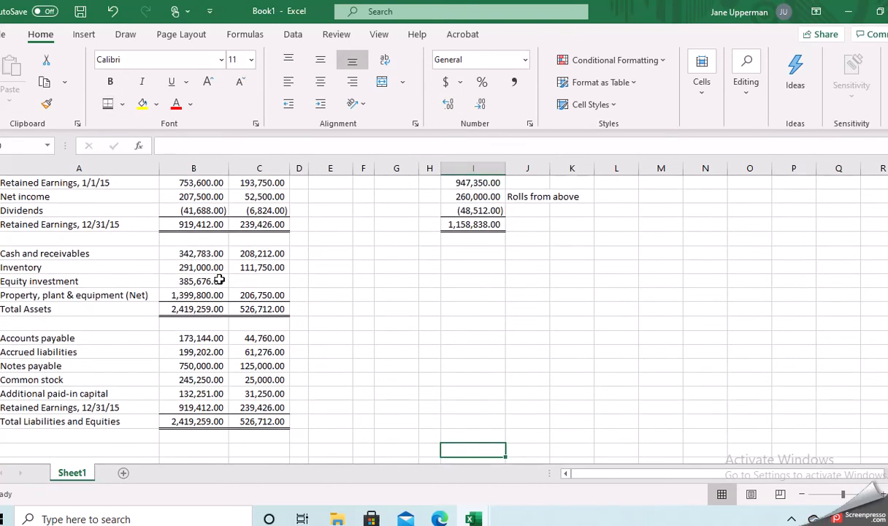
left_click(473, 255)
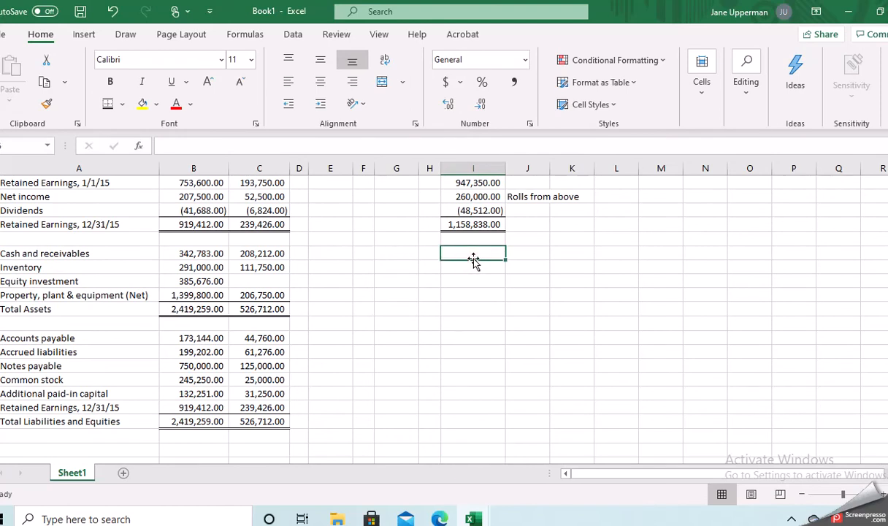
type("=")
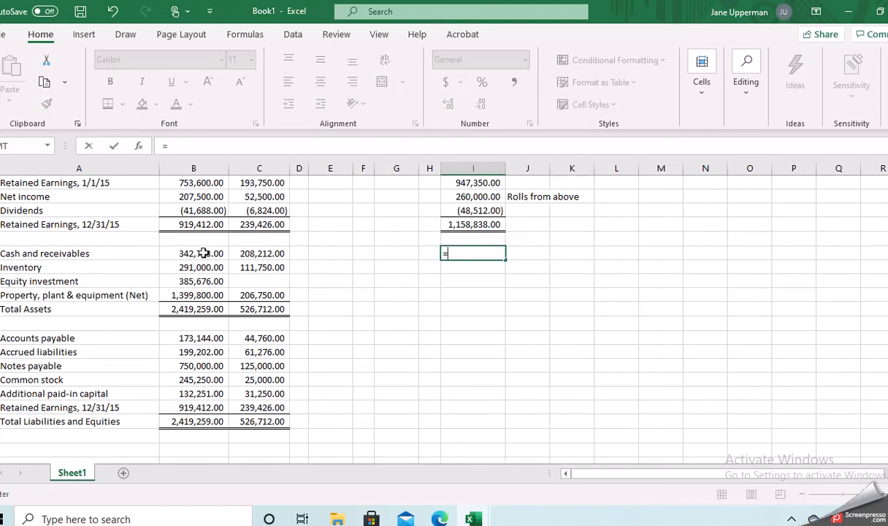
left_click(203, 253)
type("+")
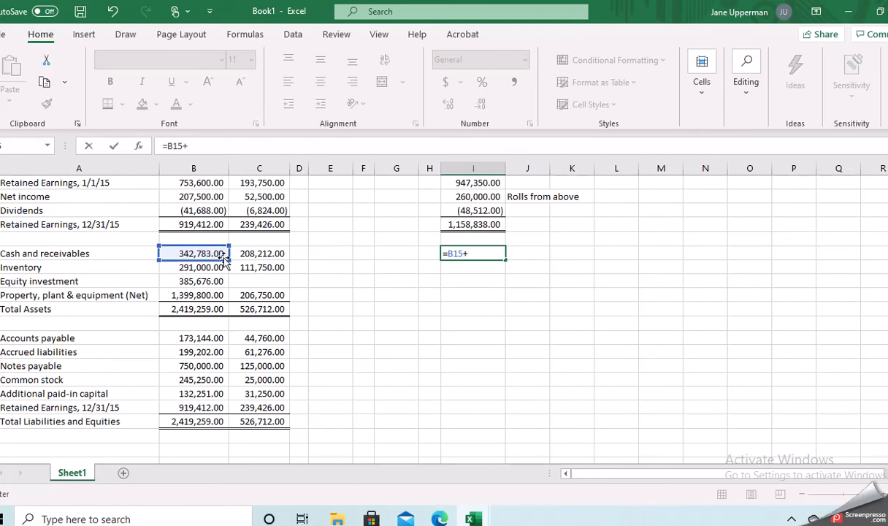
left_click(247, 253)
type("+")
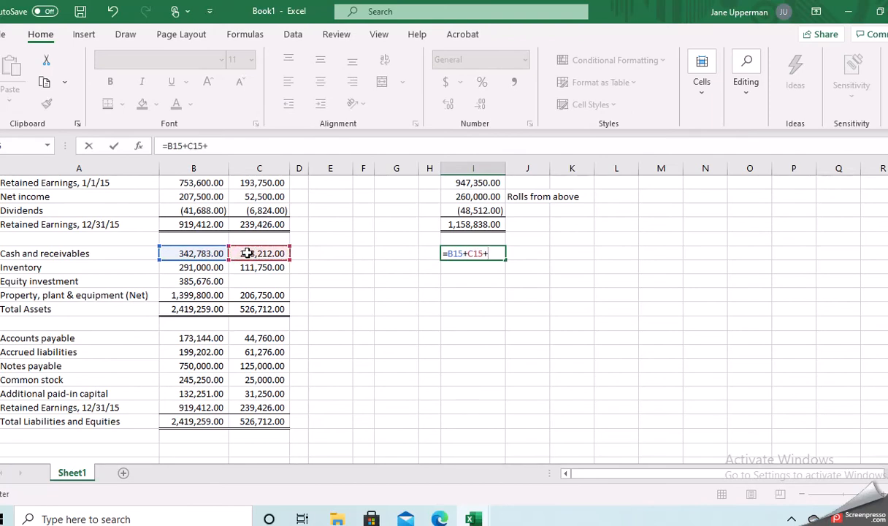
left_click(326, 255)
type("-")
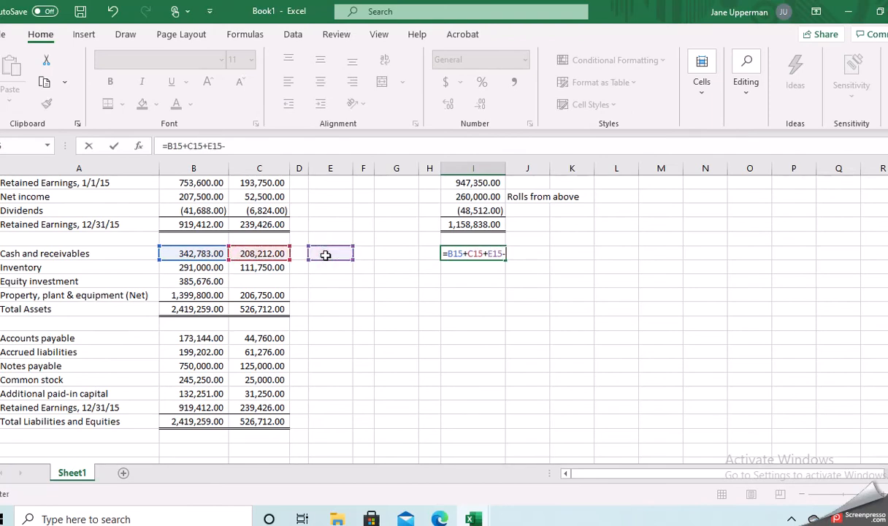
left_click(400, 254)
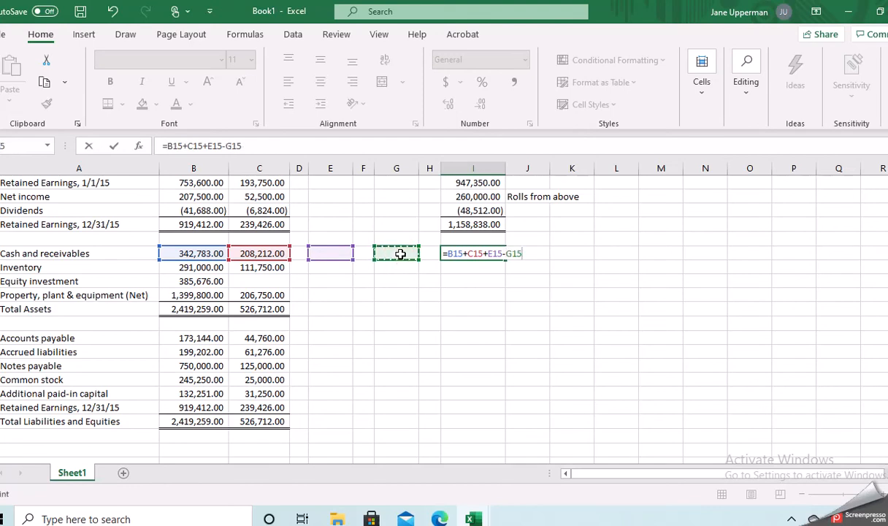
key("Return")
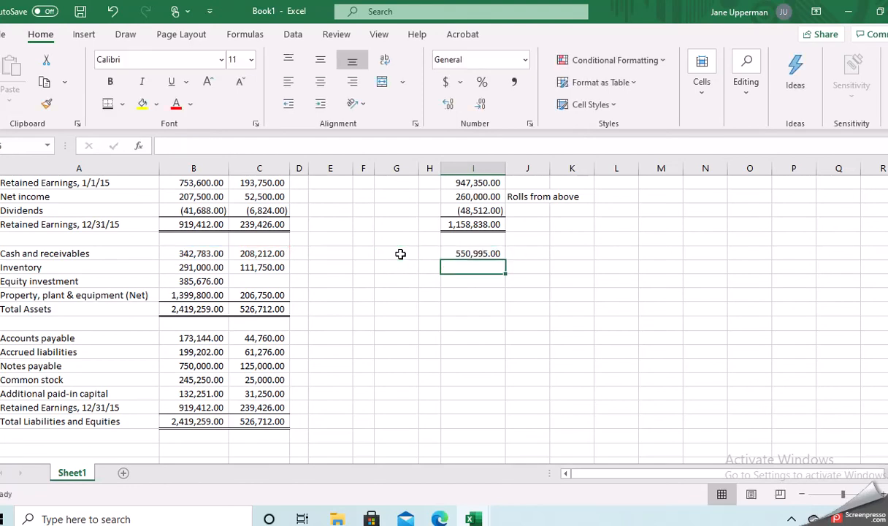
- Fill the cash and receivables formula from I15 down through the property, plant and equipment row in I18
left_click(499, 254)
left_click_drag(505, 260, 509, 297)
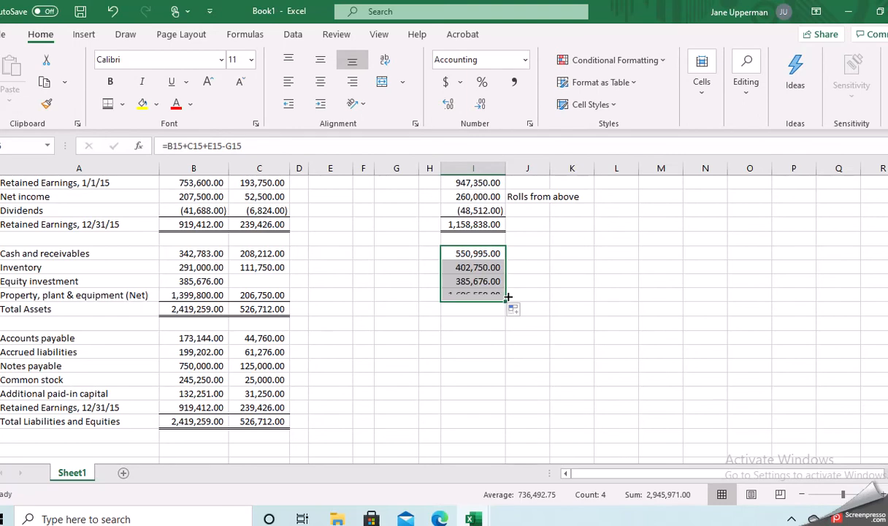
left_click(492, 311)
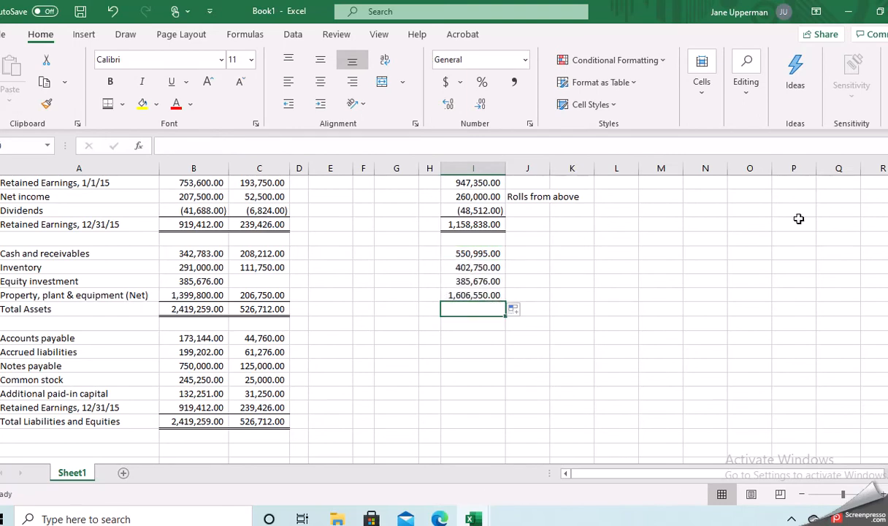
- Collapse the ribbon so that more worksheet rows fit on screen
key("ctrl+F1")
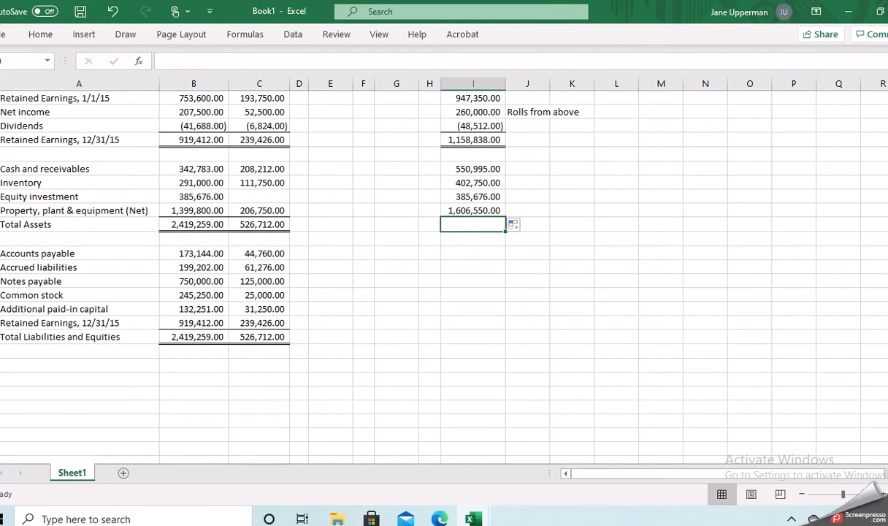
scroll(422, 270, "up", 3)
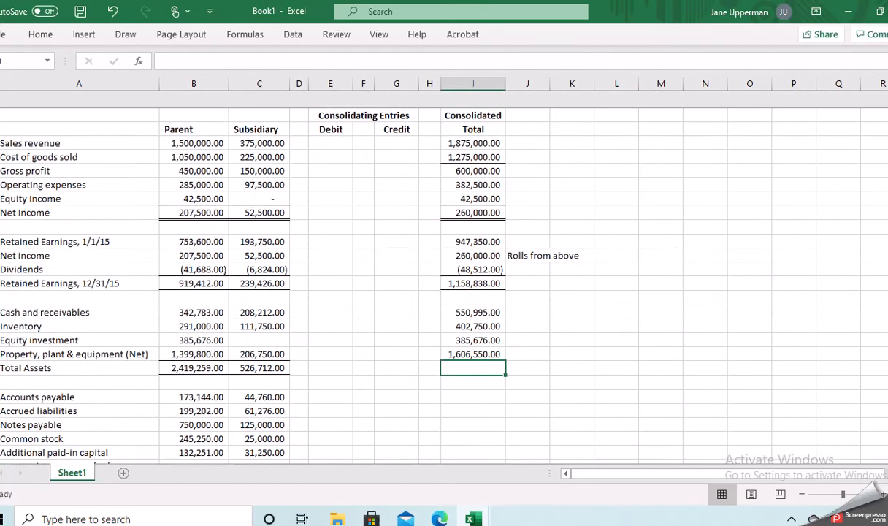
key("ctrl+shift+u")
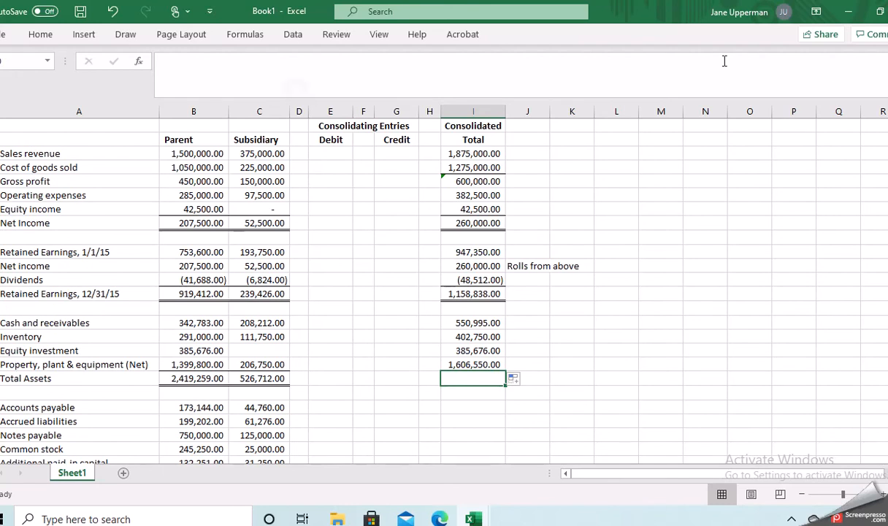
left_click(138, 62)
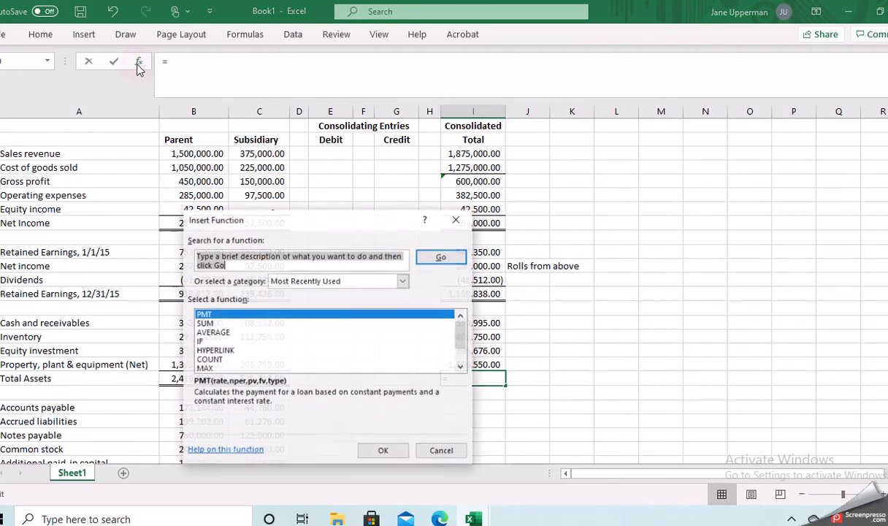
left_click(440, 450)
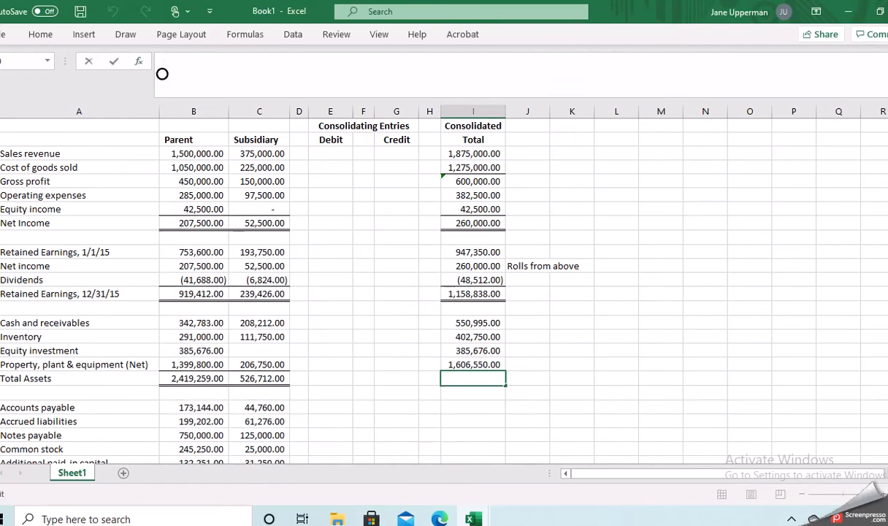
left_click(886, 61)
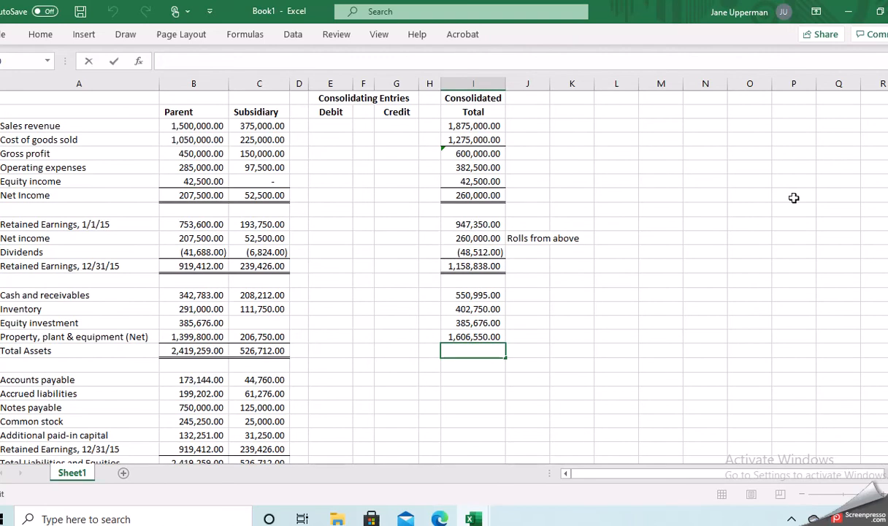
- Calculate consolidated total assets in cell I19 with the formula =I15+I16+I17+I18
type("=")
left_click(493, 294)
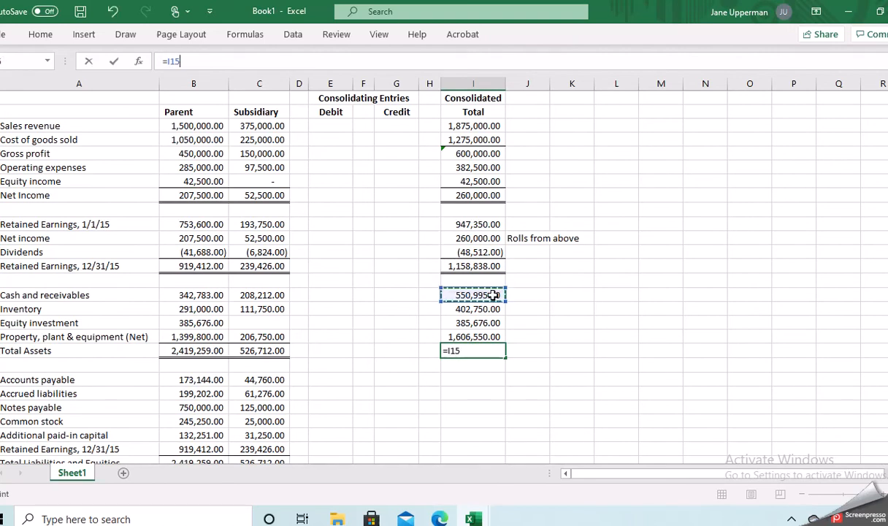
type("+")
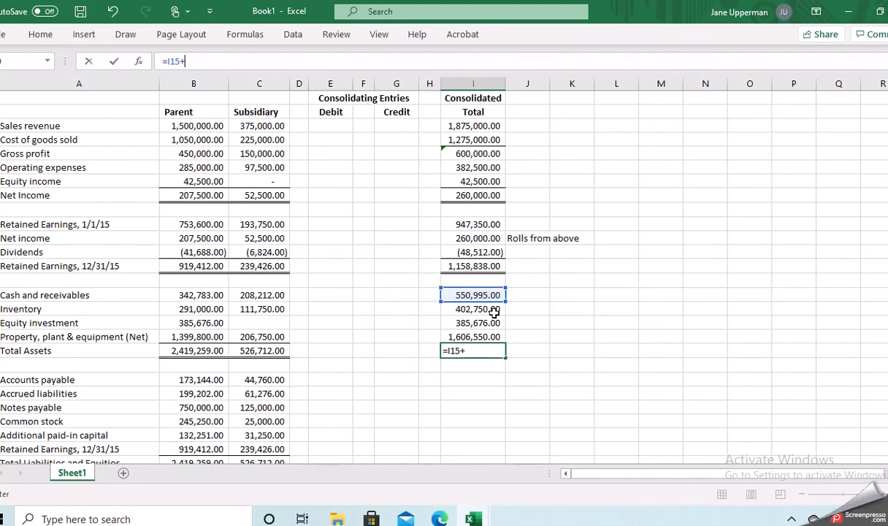
left_click(493, 310)
type("+")
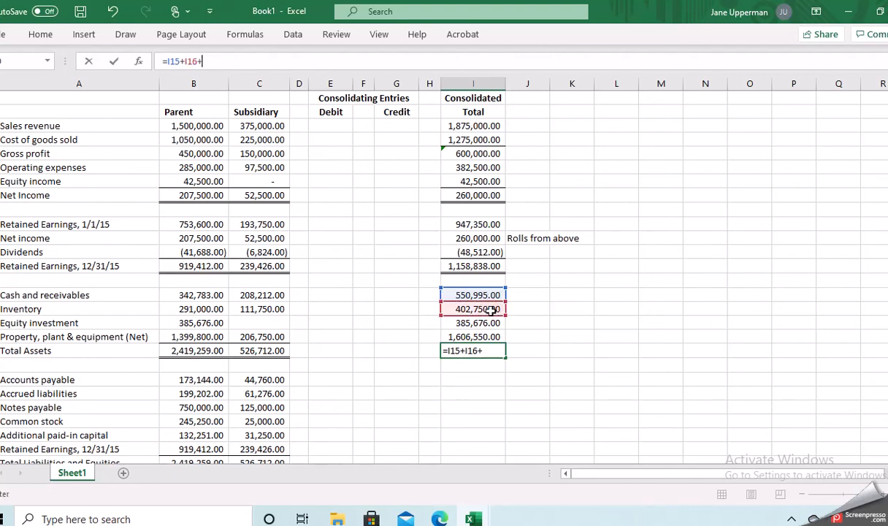
left_click(487, 324)
type("+")
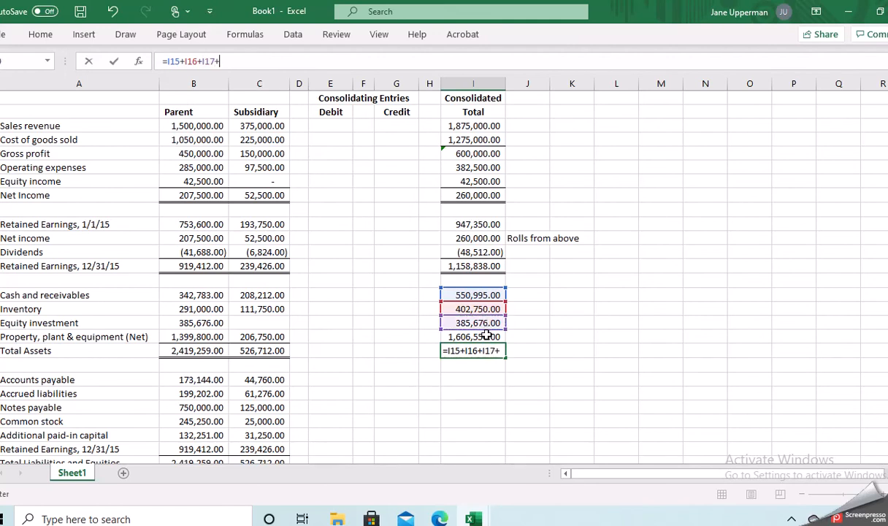
left_click(487, 335)
key("Return")
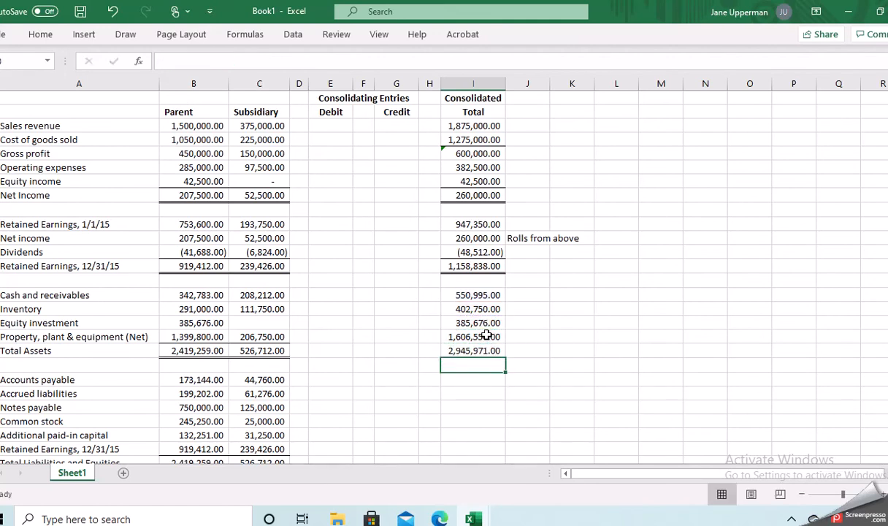
- Apply a top and double bottom border to the consolidated total assets in cell I19
key("Up")
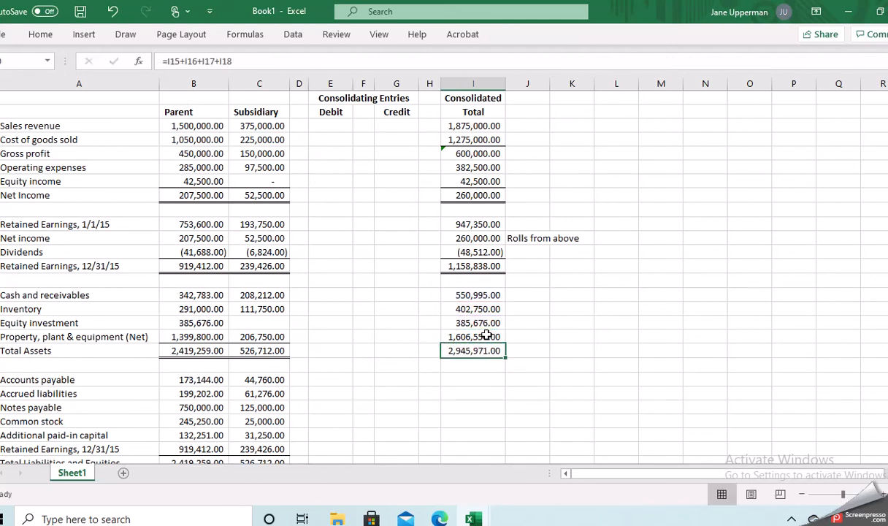
left_click(40, 34)
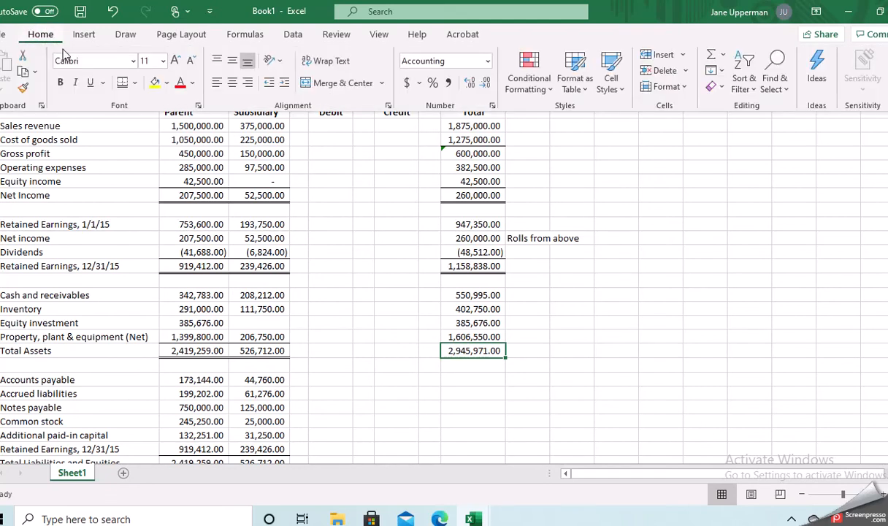
left_click(121, 86)
left_click(485, 349)
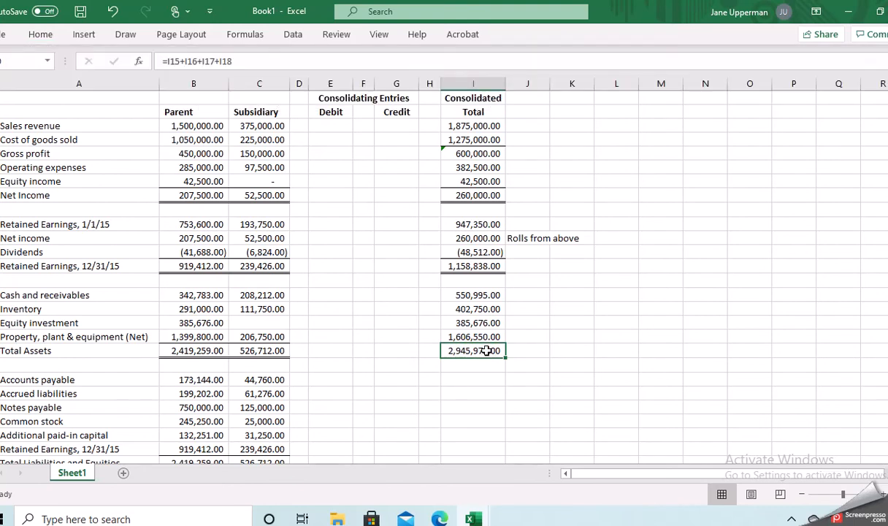
- Replace the addition formula for total assets in cell I19 with an AutoSum
left_click(37, 35)
left_click(712, 56)
key("Return")
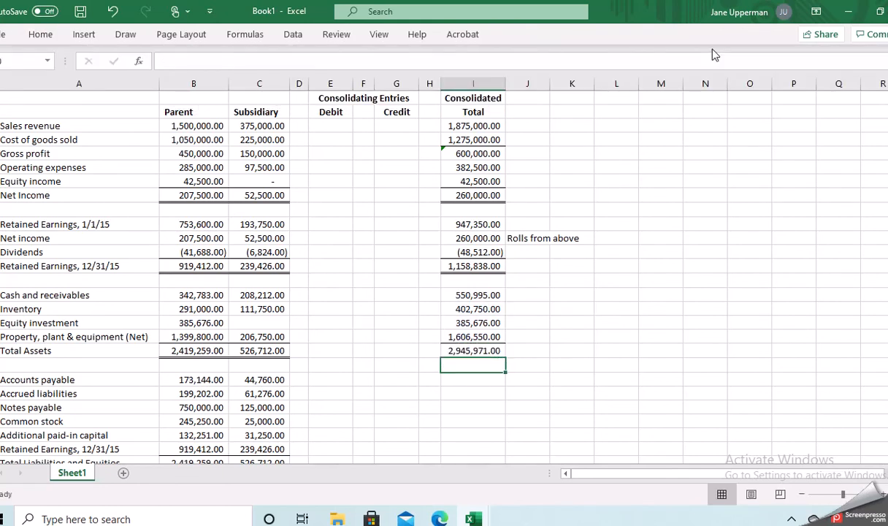
- Calculate the consolidated accounts payable in cell I21 with the formula =B21+C21+G21-E21
key("Down")
key("Down")
key("Down")
key("Down")
key("Down")
key("Down")
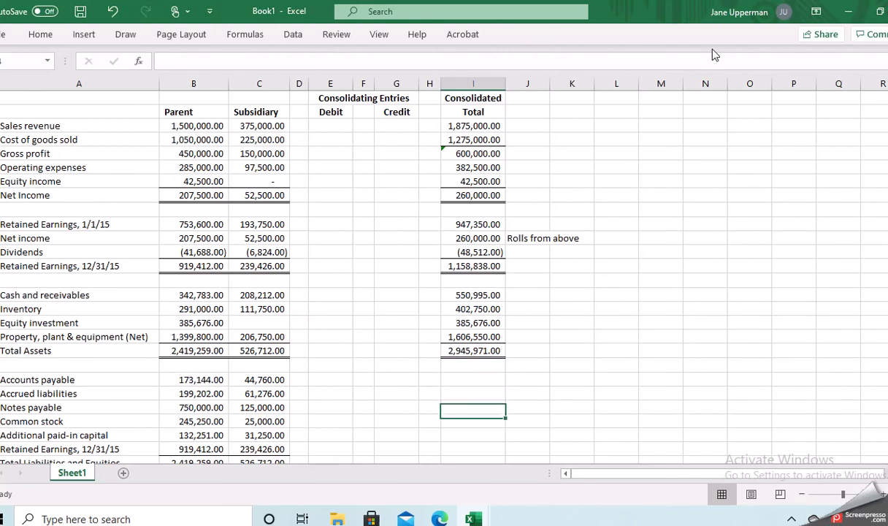
key("Down")
key("Down")
key("Up")
key("Up")
key("Up")
key("Up")
key("Up")
key("Up")
key("Up")
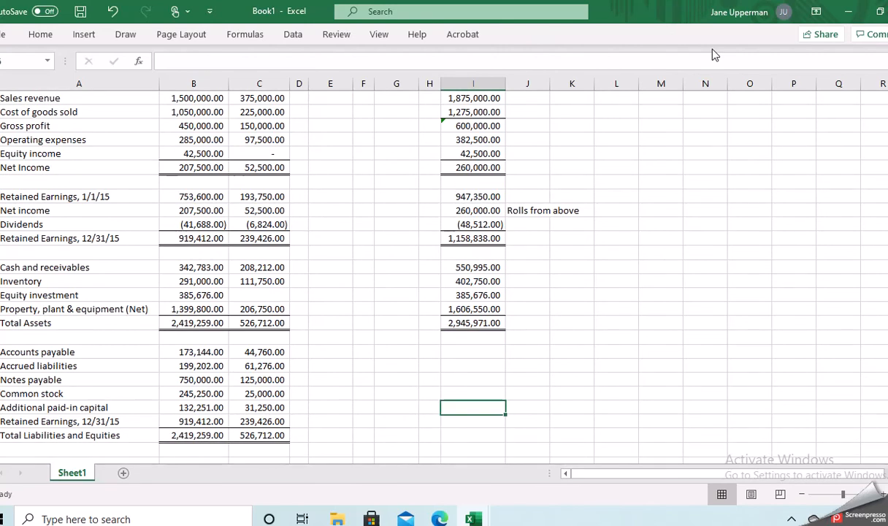
type("=")
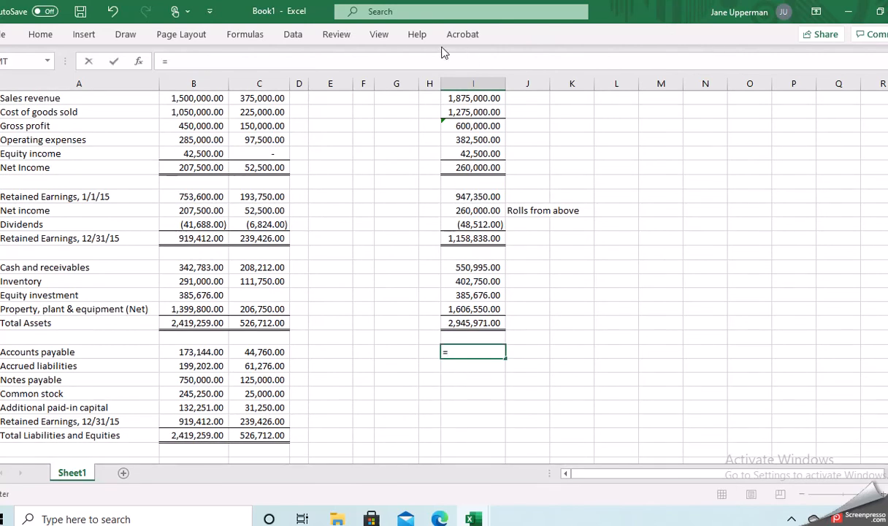
left_click(204, 351)
type("+")
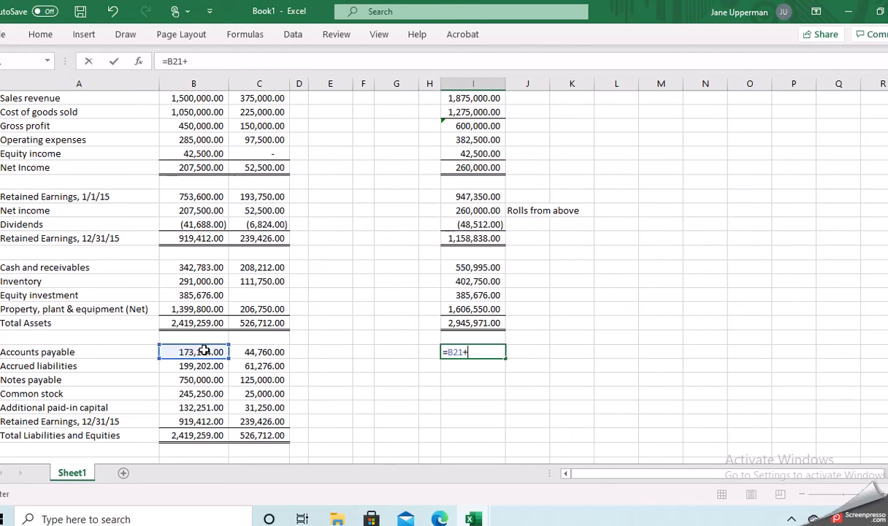
left_click(247, 353)
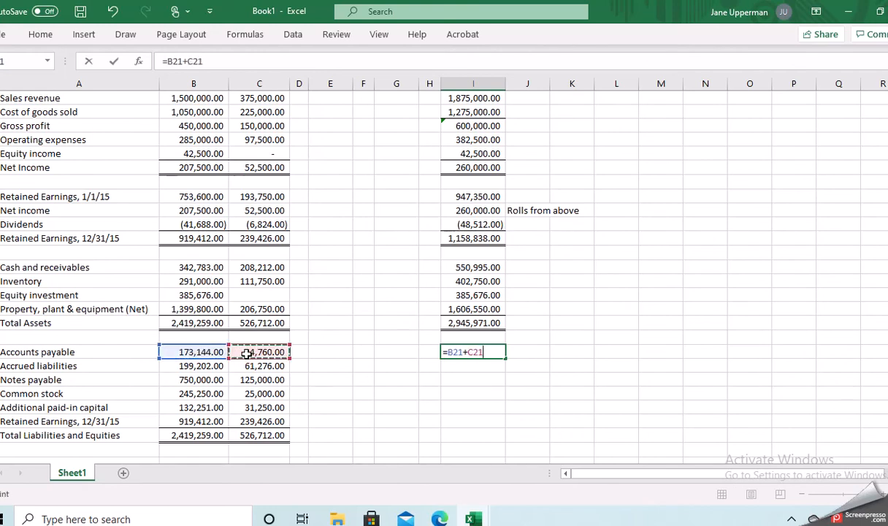
type("+")
left_click(392, 354)
type("-")
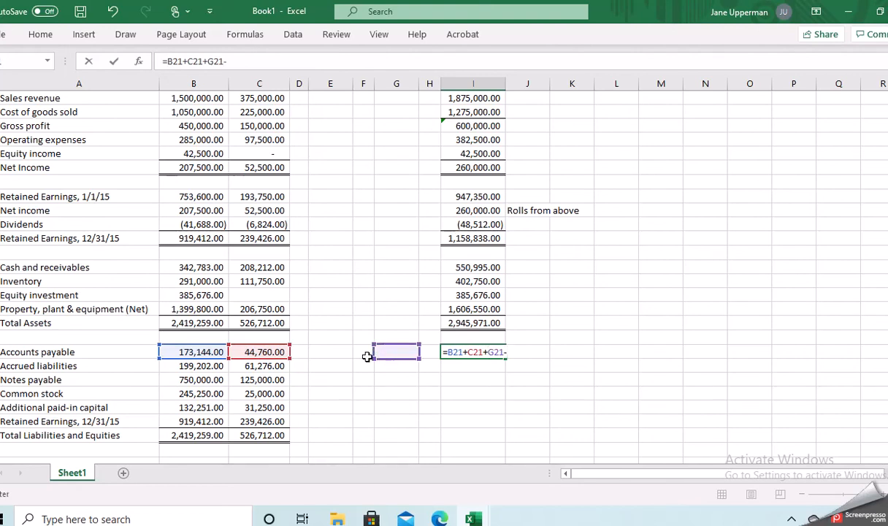
left_click(339, 354)
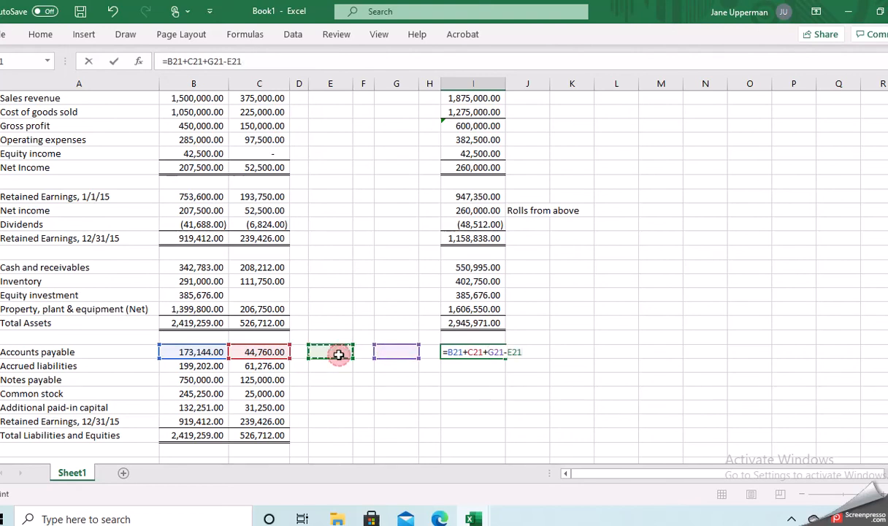
key("Return")
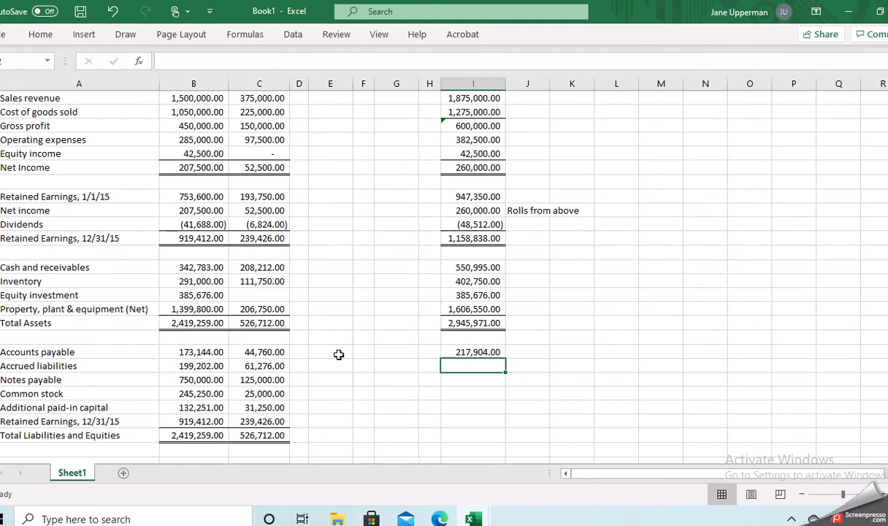
- Fill the accounts payable formula from I21 down through the retained earnings row in I26
left_click(499, 351)
left_click_drag(508, 358, 509, 427)
- Total the consolidated liabilities and equities in cell I27 with =SUM(I21:I26) and apply a top and double bottom border
left_click(492, 439)
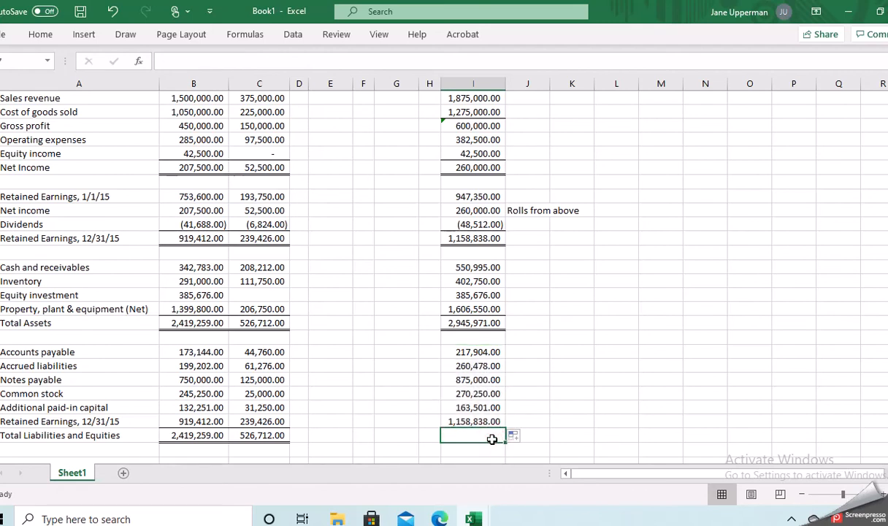
left_click(40, 34)
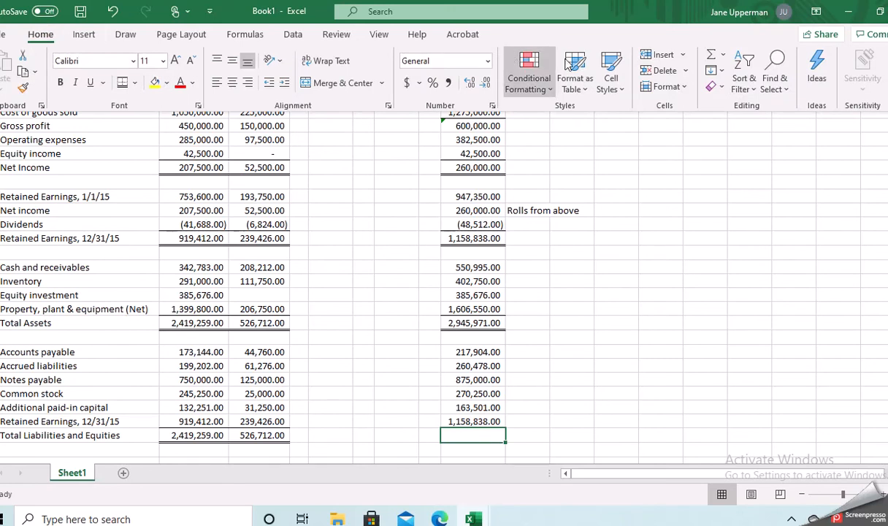
left_click(712, 58)
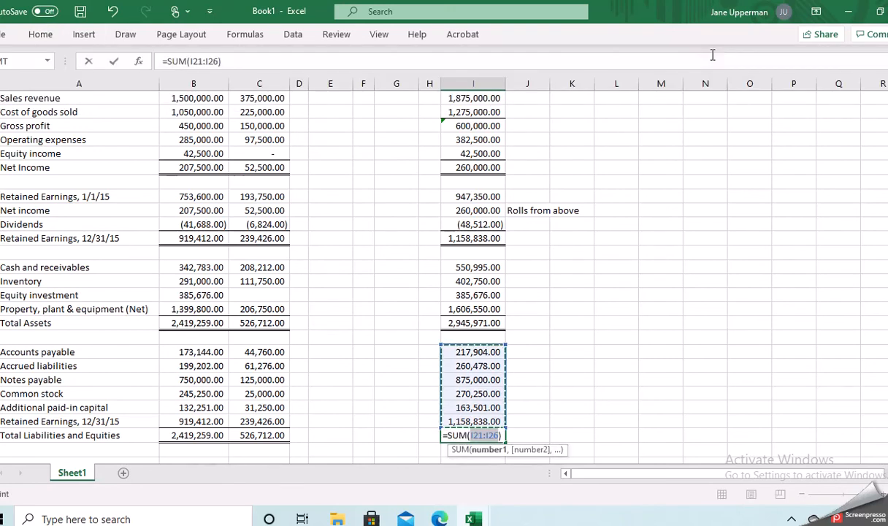
key("Return")
key("Up")
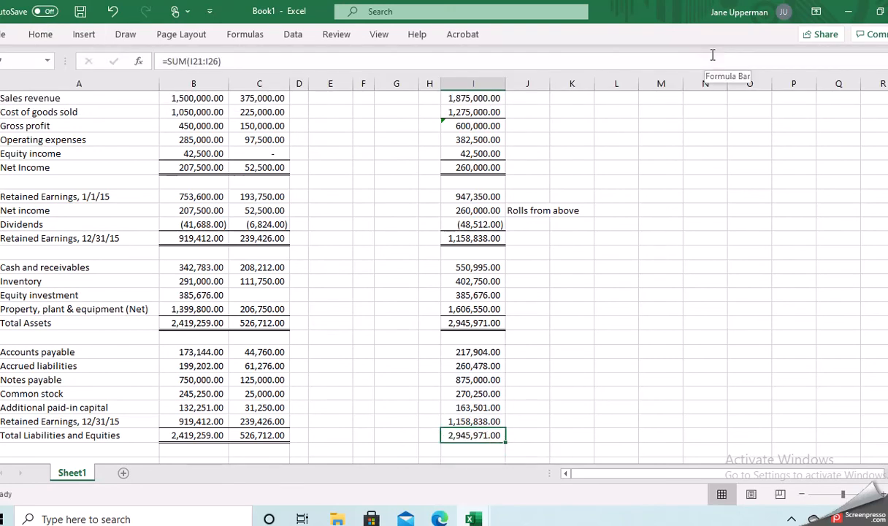
left_click(42, 37)
left_click(122, 82)
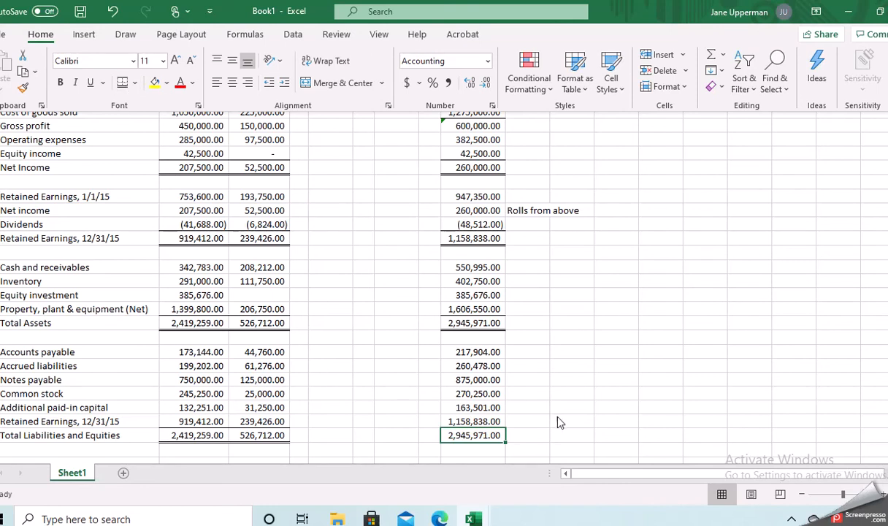
key("ctrl+F1")
- Review the Consolidated Total column cell by cell from its heading down to the total liabilities and equities row
key("Down")
key("Down")
key("Up")
key("Up")
key("Up")
key("Up")
key("Up")
key("Up")
key("Up")
key("Up")
key("Up")
key("Up")
key("Up")
key("Up")
key("Up")
key("Up")
key("Up")
key("Up")
key("Up")
key("Up")
key("Up")
key("Up")
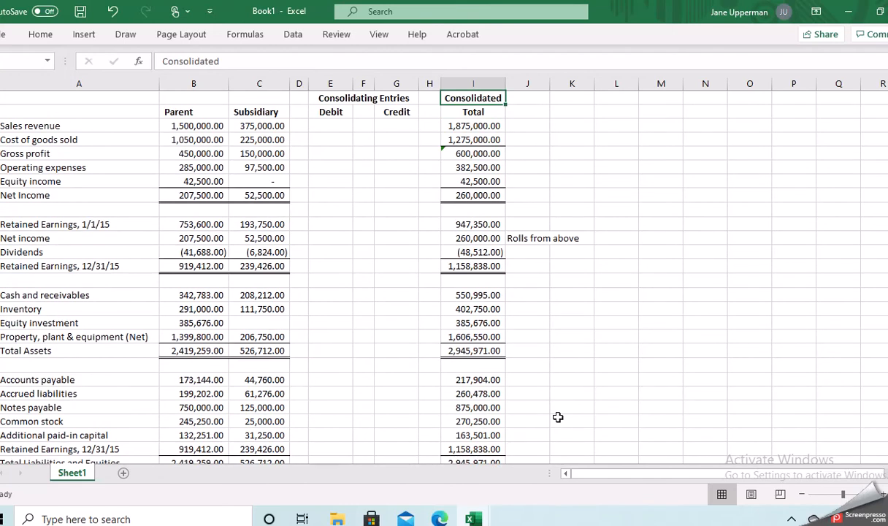
key("Down")
key("Down")
key("Down")
key("Down")
key("Down")
key("Down")
key("Down")
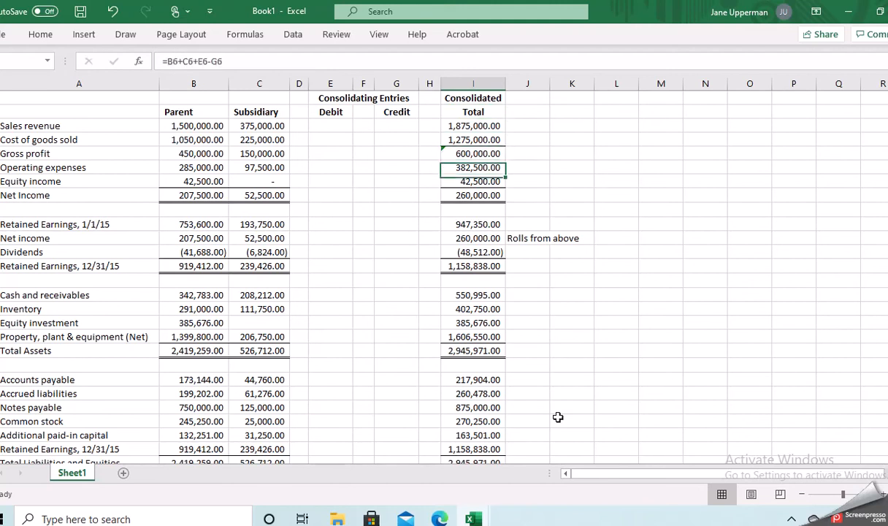
key("Down")
key("Down")
key("Down")
key("Down")
key("Down")
key("Down")
key("Down")
key("Down")
key("Down")
key("Down")
key("Down")
key("Down")
key("Down")
key("Down")
key("Down")
key("Down")
key("Down")
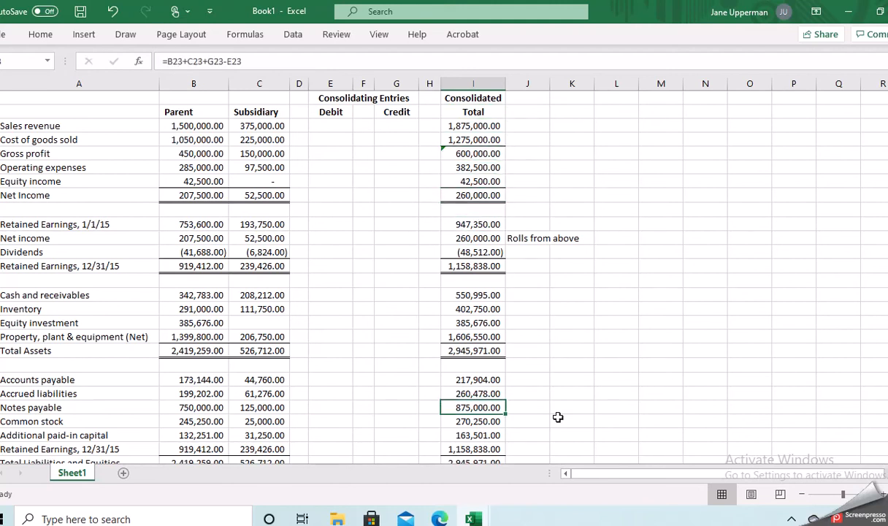
key("Down")
key("Down")
key("Down")
key("Up")
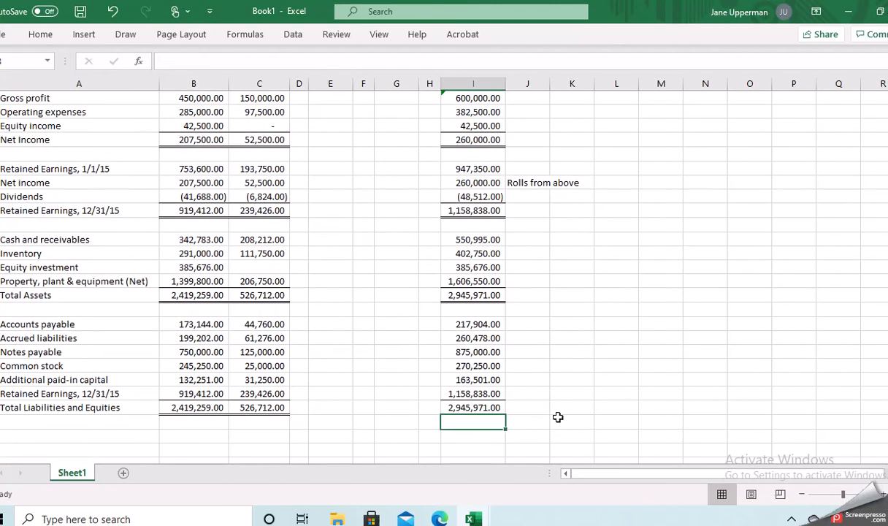
- Total the debit entries column in cell E27 on the total liabilities and equities row with AutoSum
key("Left")
key("Left")
key("Left")
key("Left")
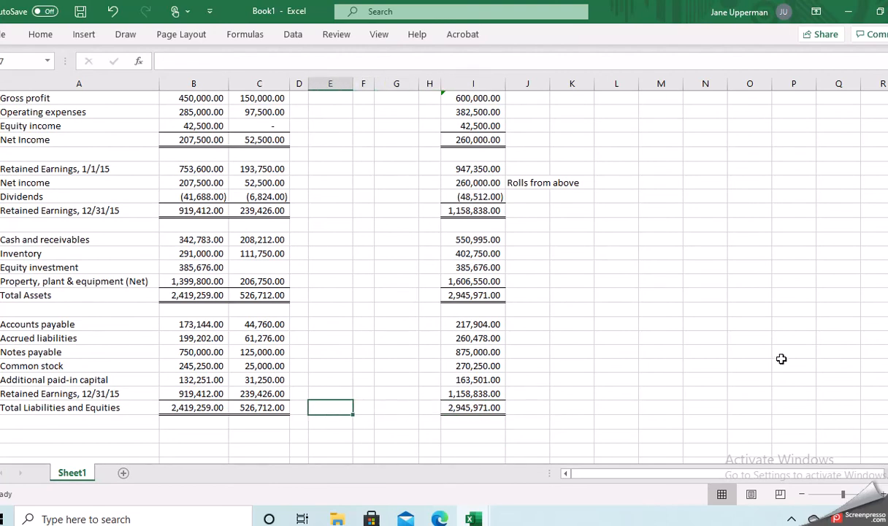
left_click(41, 35)
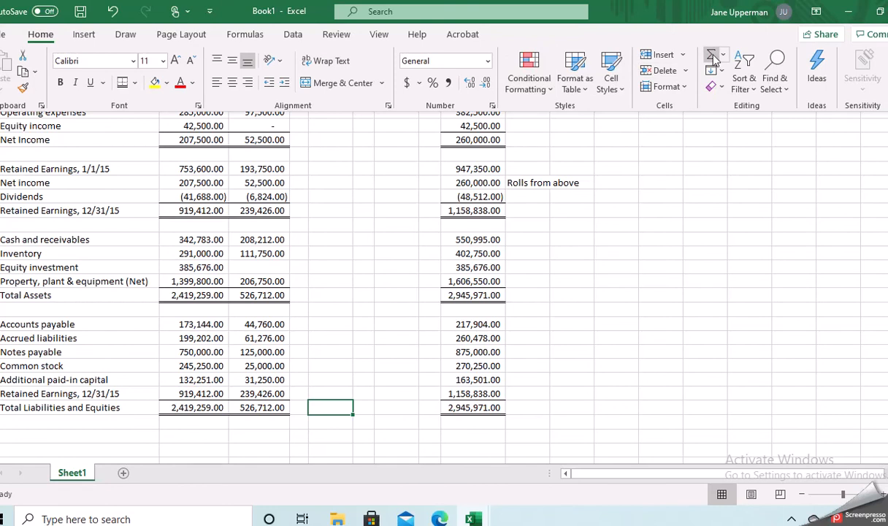
left_click(713, 58)
left_click_drag(327, 393, 312, 124)
key("Return")
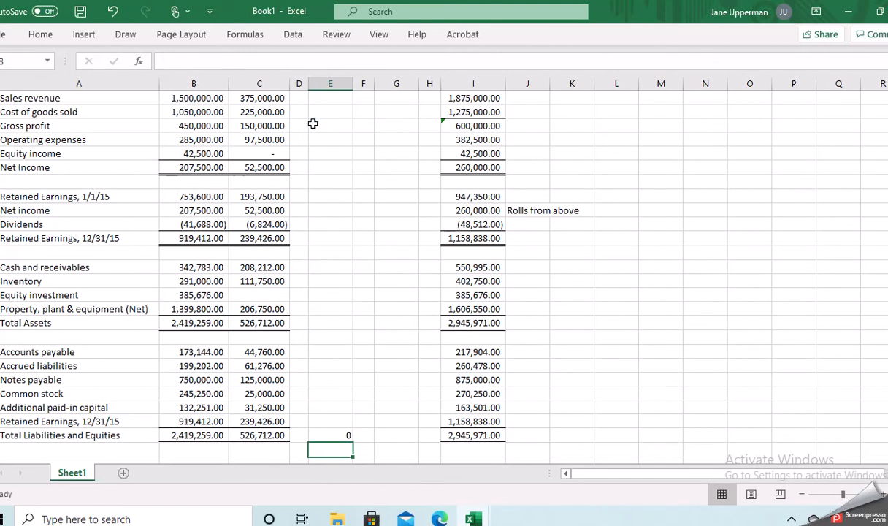
- Total the credit entries column in cell G27 with the formula =SUM(G3:G26)
left_click(398, 435)
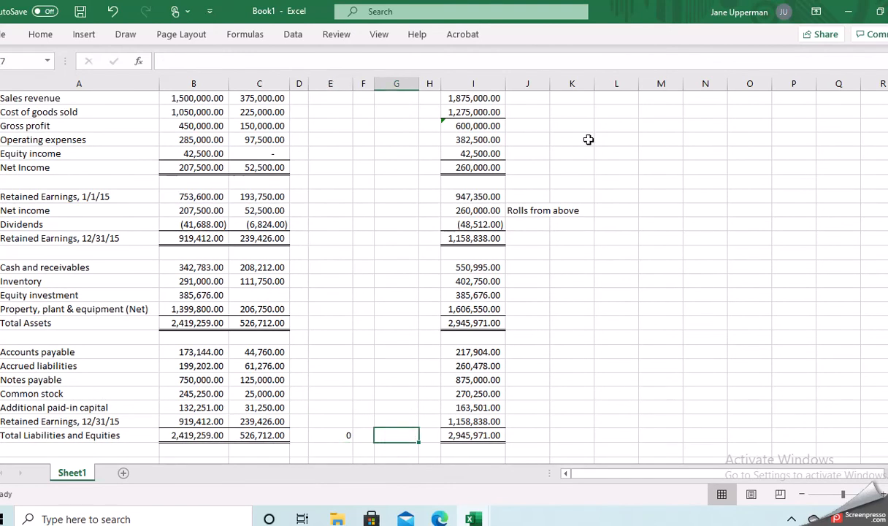
left_click(42, 35)
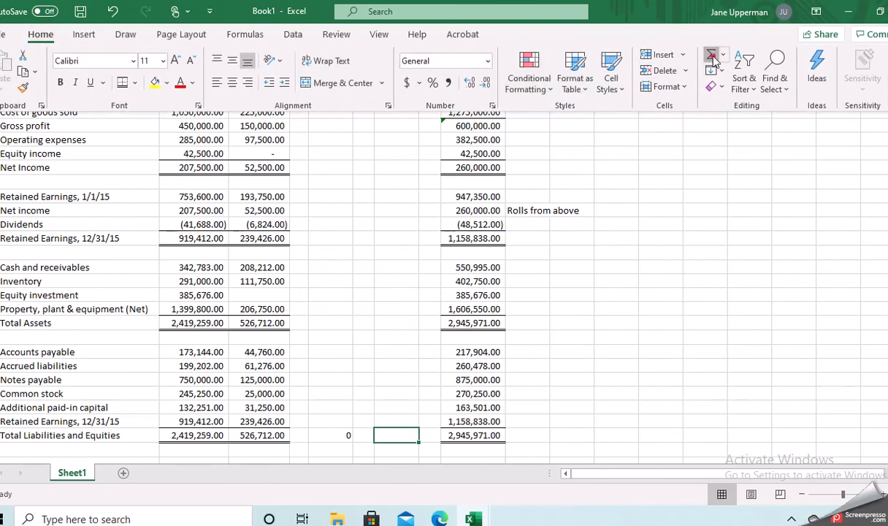
left_click(713, 61)
left_click_drag(400, 418, 392, 127)
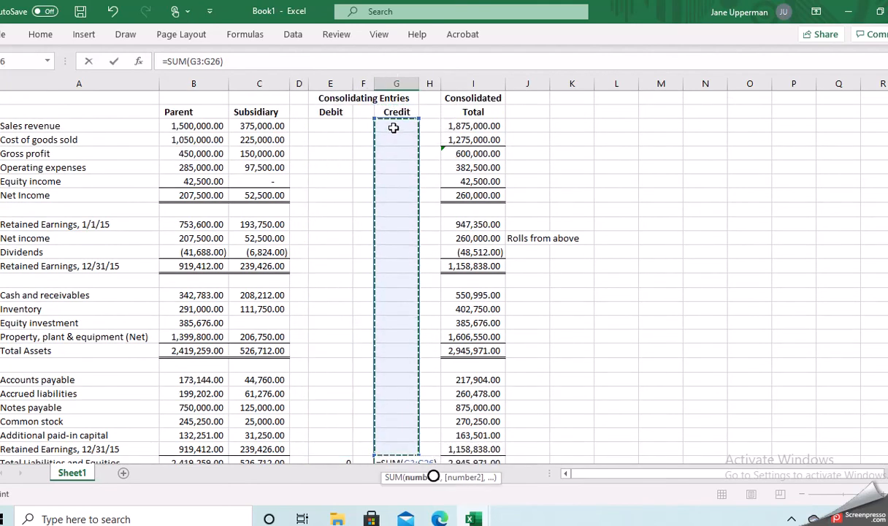
key("Return")
- Enter a debit of 25000 for common stock in E24, labelled E in the narrow column beside it
key("Up")
key("Up")
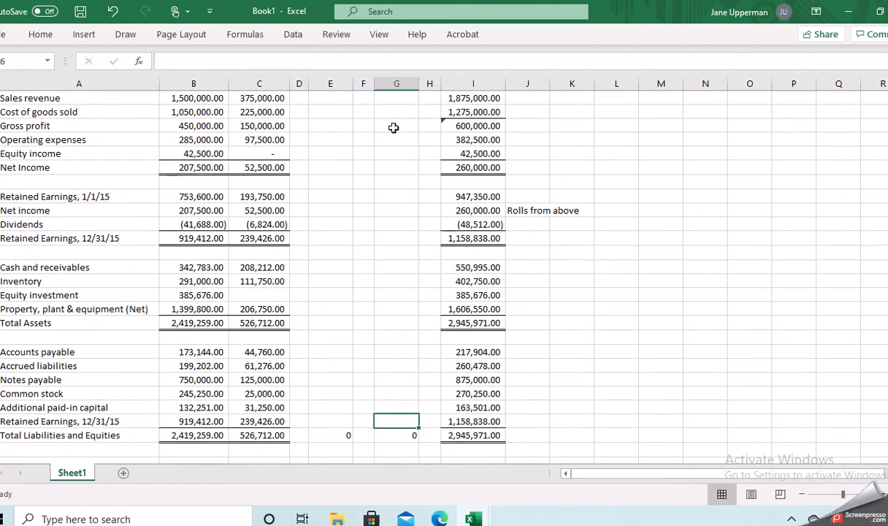
key("Left")
key("Left")
key("Left")
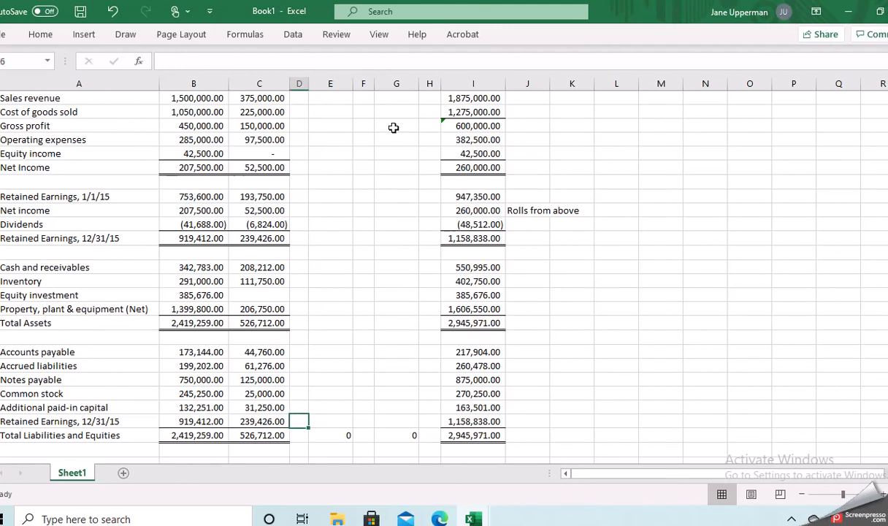
key("Up")
key("Up")
type("E")
key("Right")
type("25000")
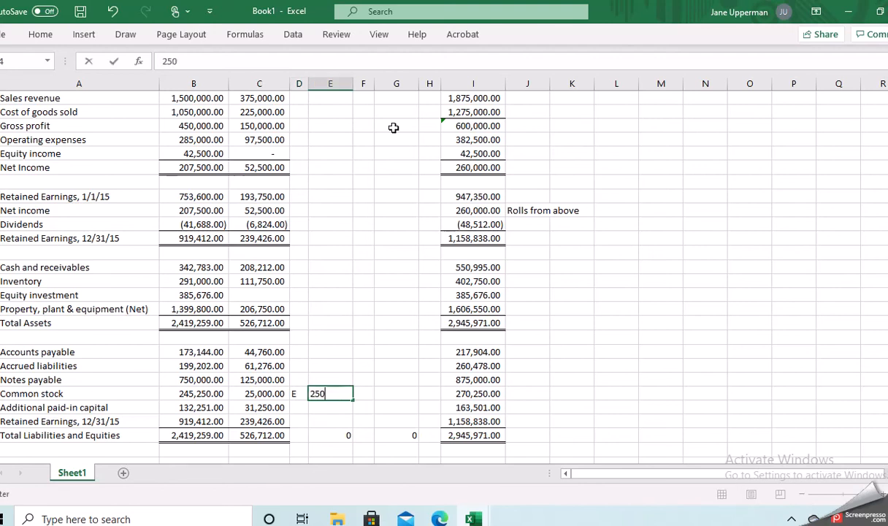
key("Return")
- Enter a debit of 31250 for additional paid-in capital in E25, labelled E beside it
key("Left")
type("E")
key("Right")
type("31250")
key("Return")
- Enter a debit of 193750 for Retained Earnings, 1/1/15 in E10, labelled E beside it
key("Up")
key("Up")
key("Up")
key("Up")
key("Up")
key("Up")
key("Up")
key("Up")
key("Up")
key("Up")
key("Up")
key("Up")
key("Up")
key("Up")
key("Up")
key("Up")
key("Up")
key("Up")
key("Up")
key("Up")
key("Up")
key("Up")
key("Up")
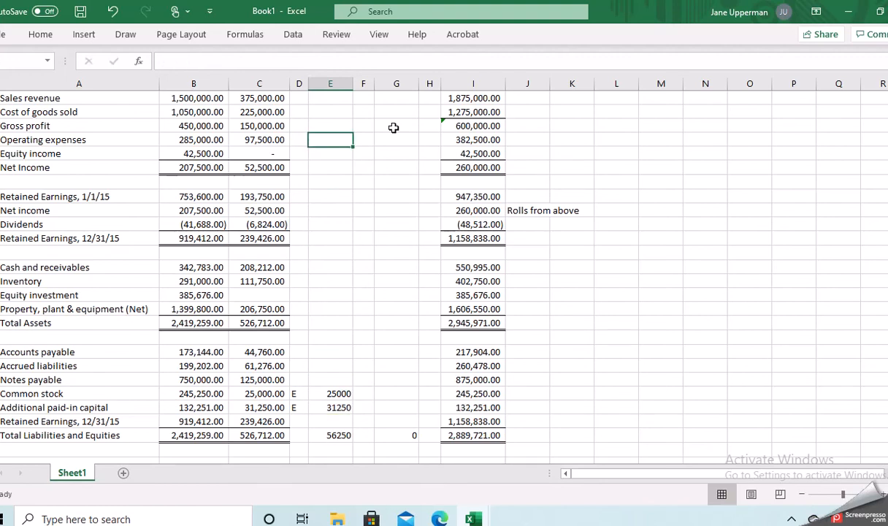
key("Down")
key("Down")
key("Down")
key("Down")
key("Down")
key("Down")
key("Down")
key("Down")
key("Down")
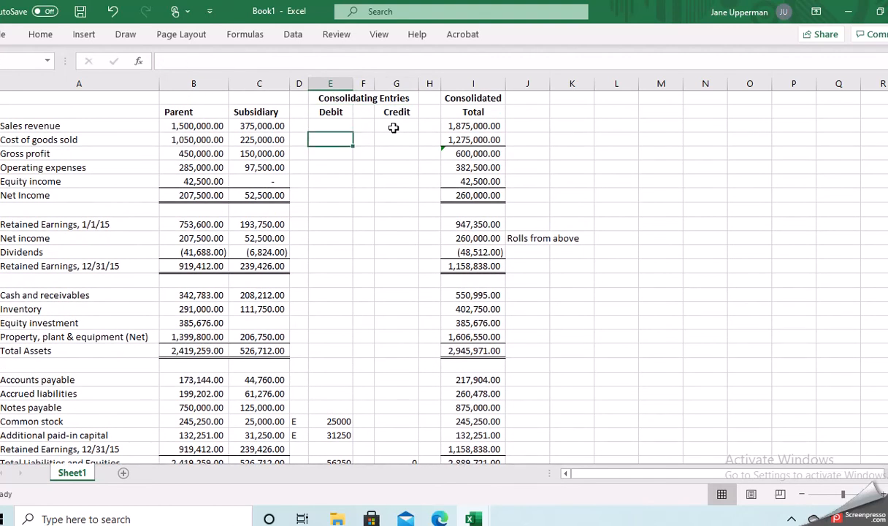
key("Left")
type("E")
key("Right")
type("193750")
key("Return")
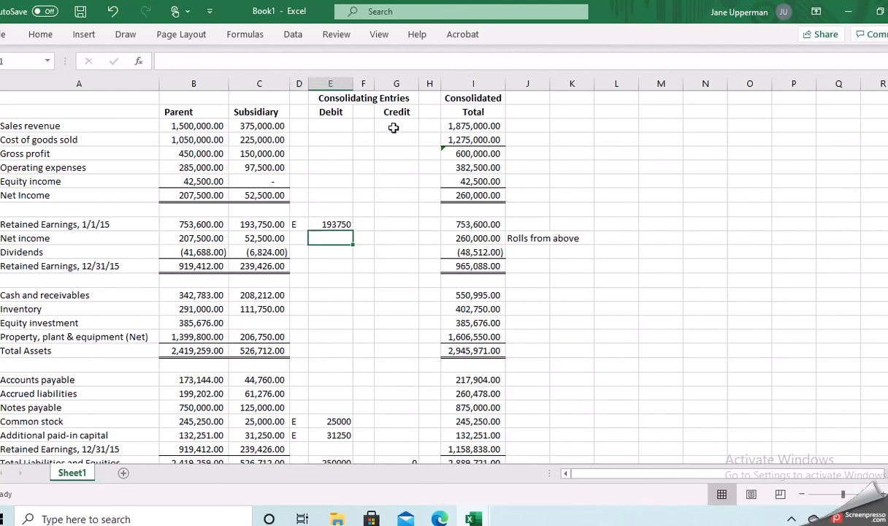
- Format the whole debit column E with the comma number style
left_click(338, 83)
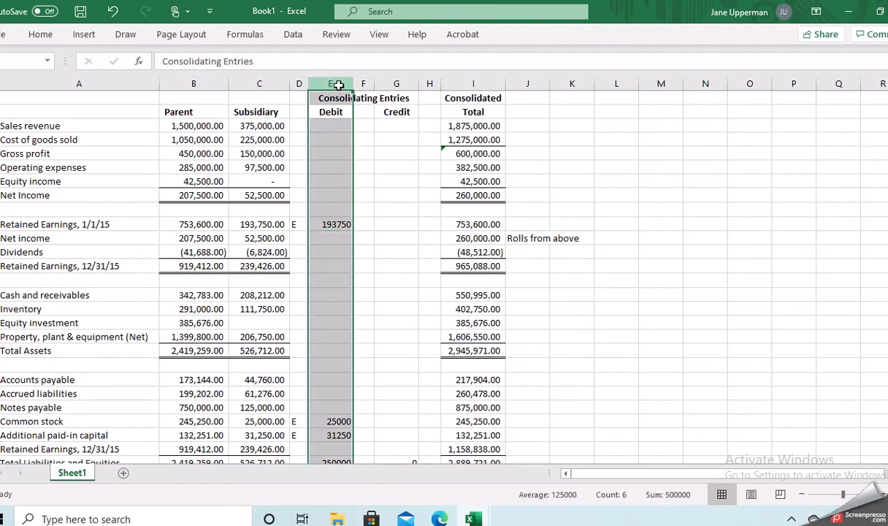
left_click(43, 35)
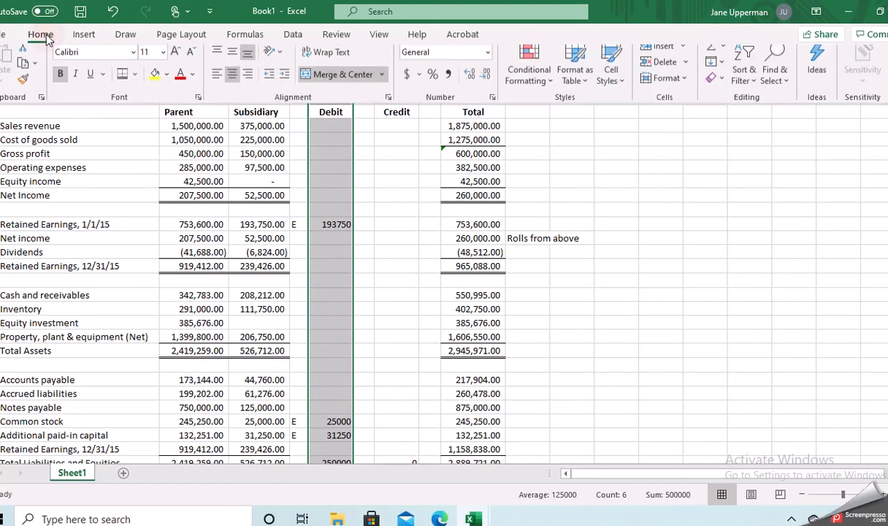
left_click(451, 84)
left_click(388, 230)
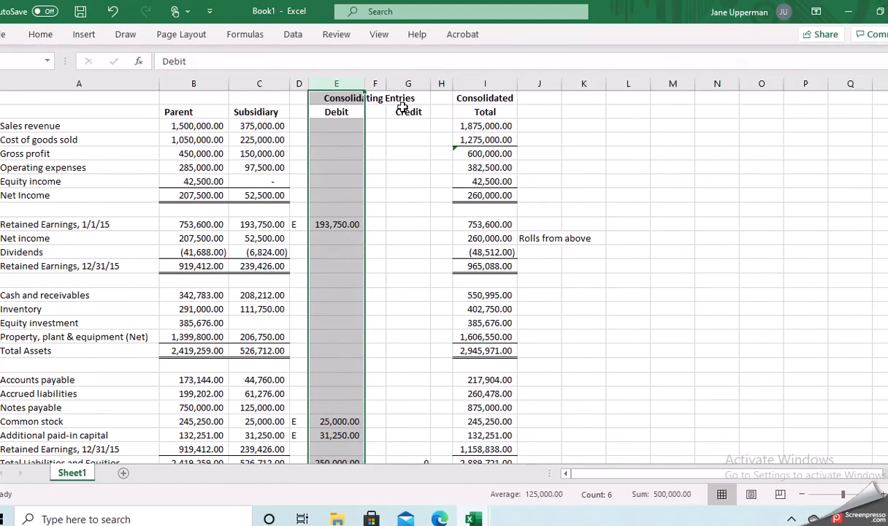
- Format the whole credit column G with the comma number style
left_click(408, 83)
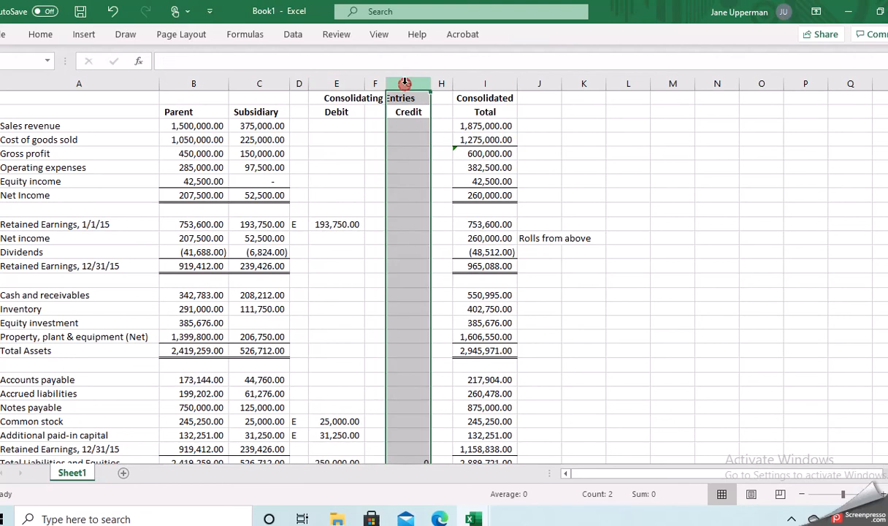
left_click(41, 35)
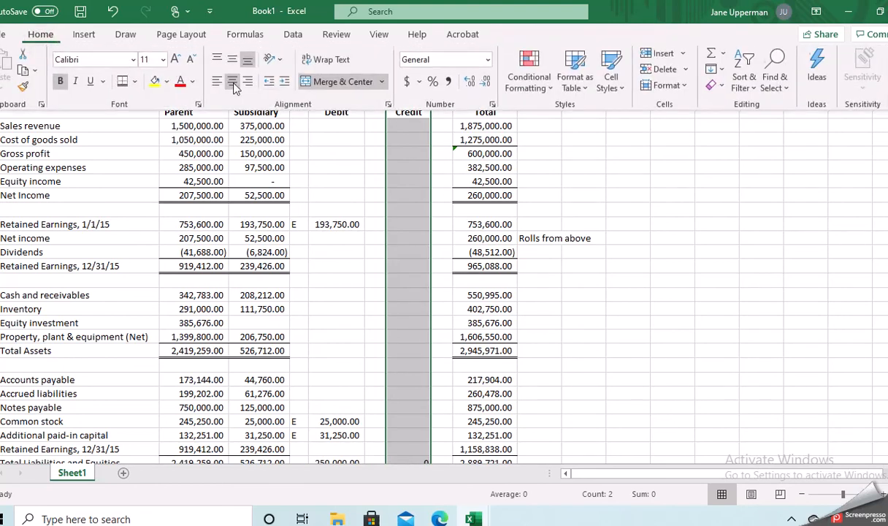
left_click(448, 85)
left_click(449, 86)
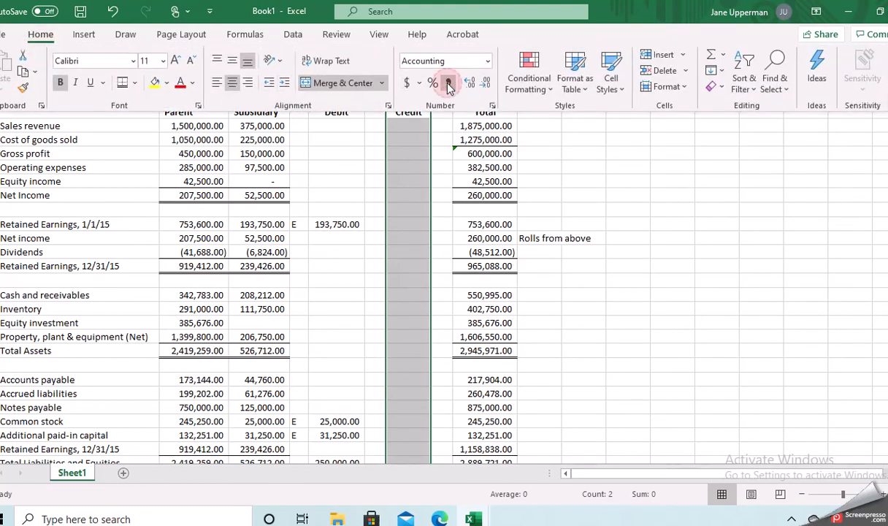
- Review the credit column cell by cell down to its total on the total liabilities and equities row
left_click(410, 160)
key("Down")
key("Down")
key("Down")
key("Down")
key("Down")
key("Down")
key("Down")
key("Down")
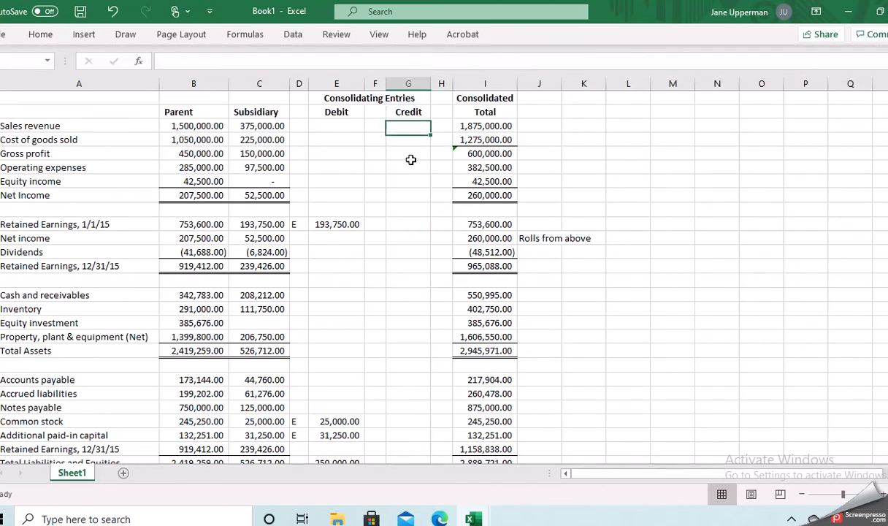
key("Down")
key("Down")
key("Down")
key("Down")
key("Down")
key("Down")
key("Down")
key("Down")
key("Down")
key("Down")
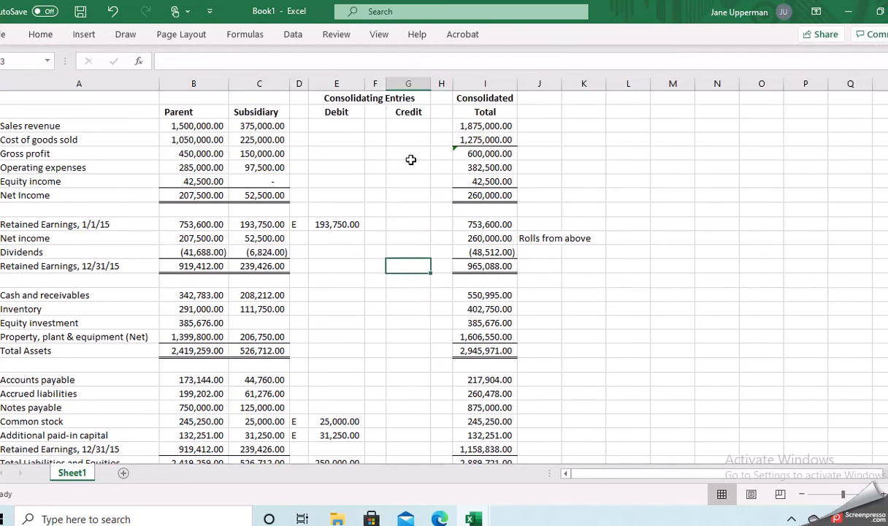
key("Down")
key("Down")
key("Down")
key("Down")
key("Down")
key("Down")
key("Down")
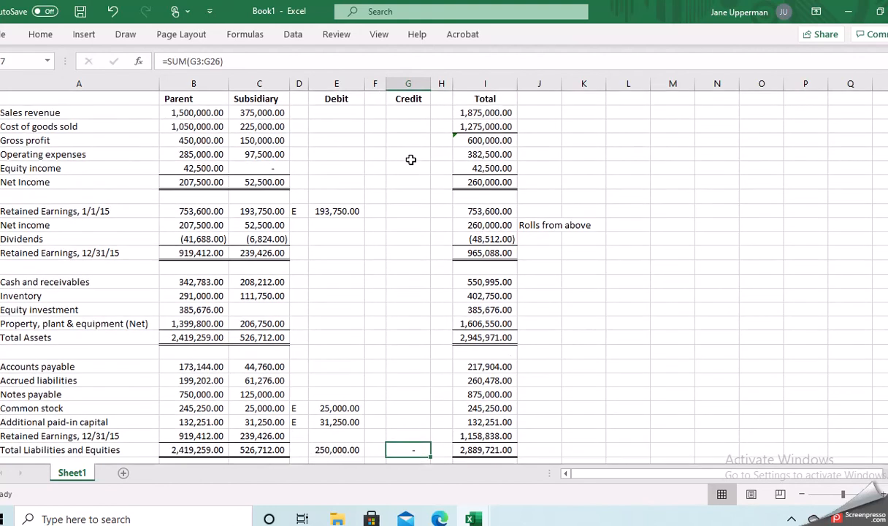
- Enter a credit of 250000 for equity investment in G17, labelled E in F17
key("Up")
key("Up")
key("Up")
key("Up")
key("Up")
key("Up")
key("Up")
key("Up")
key("Up")
key("Up")
key("Up")
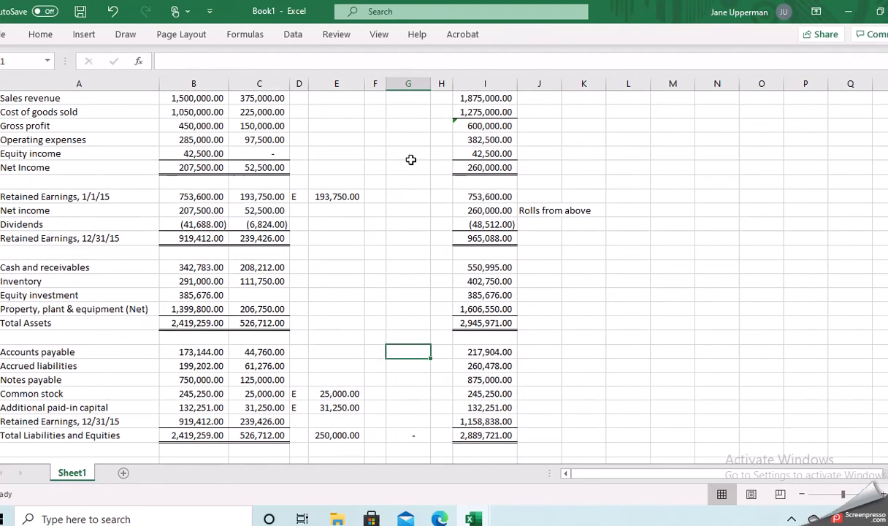
key("Down")
key("Left")
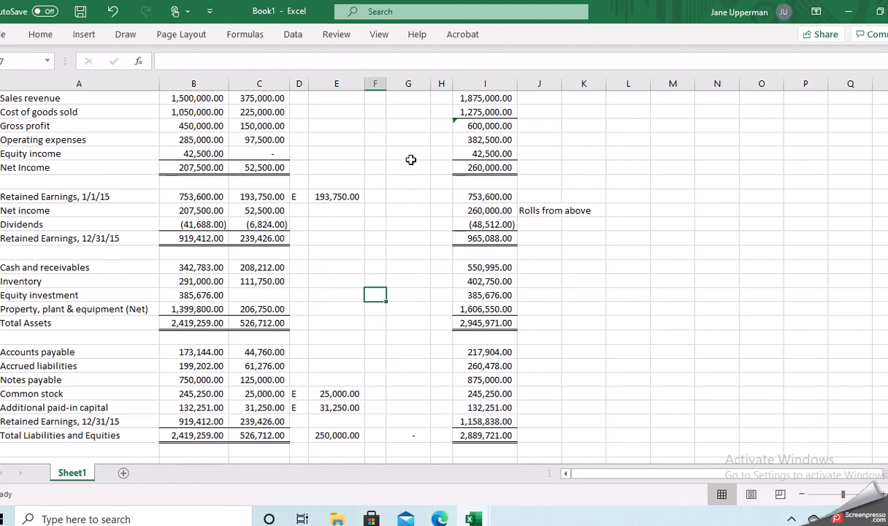
type("E")
key("Right")
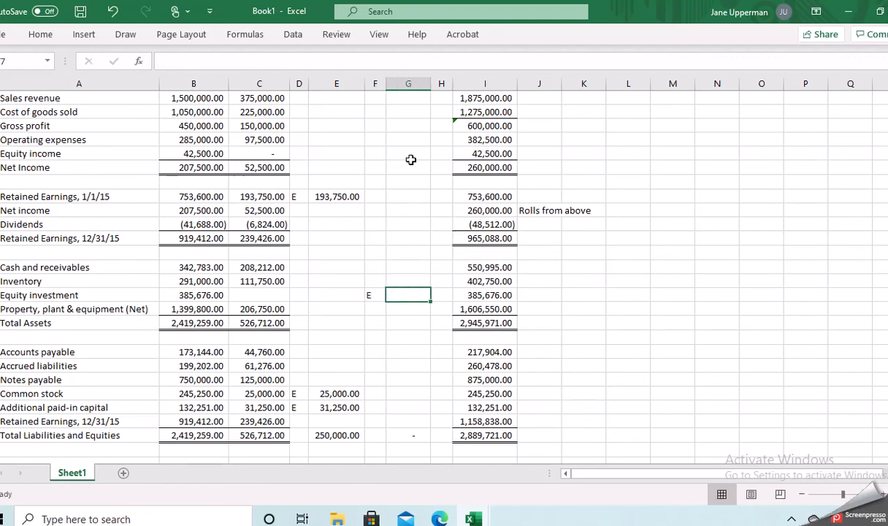
type("250000")
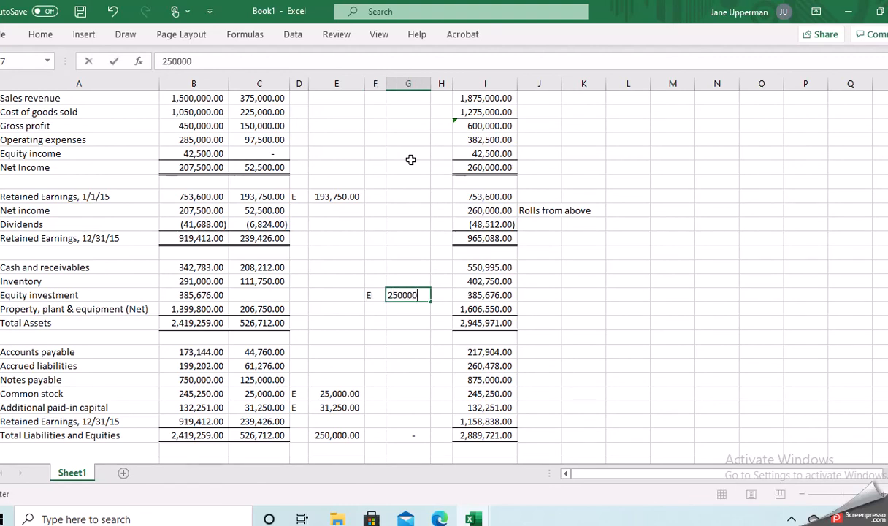
key("Return")
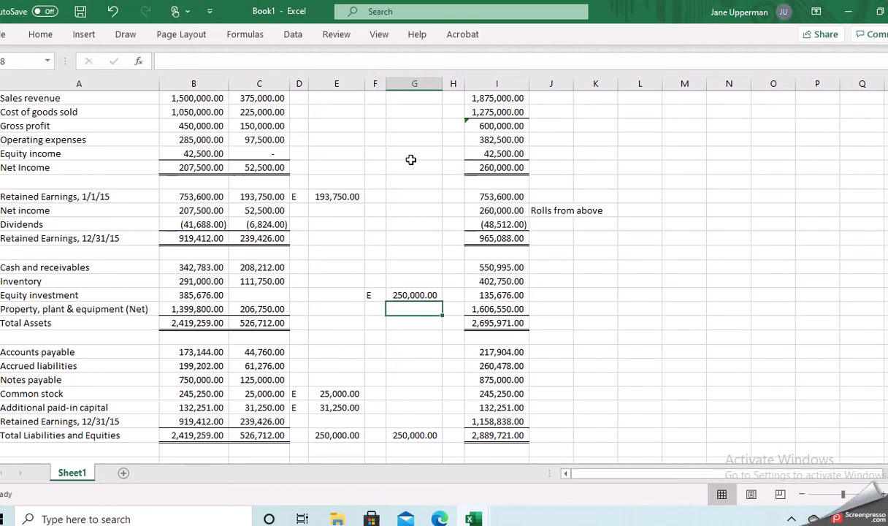
- Shade the Retained Earnings, 1/1/15 debit entry and its E label in D10:E10 with a light green fill
key("Up")
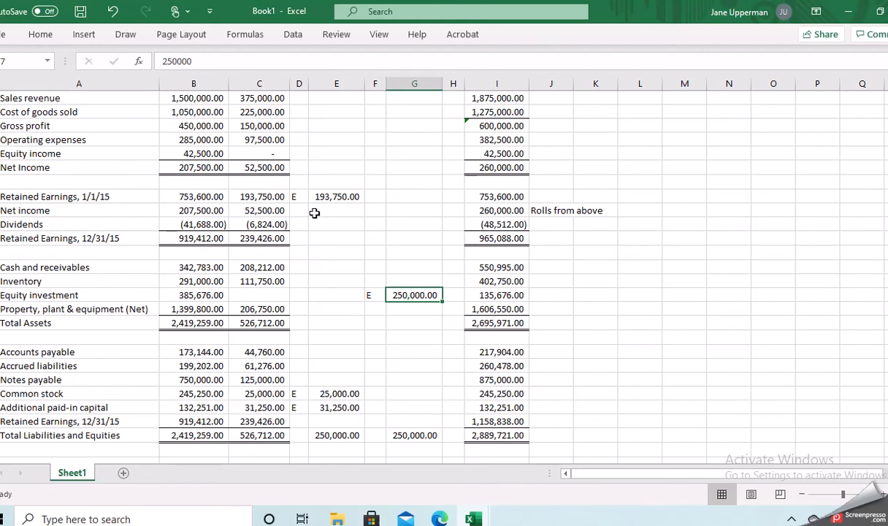
left_click(41, 34)
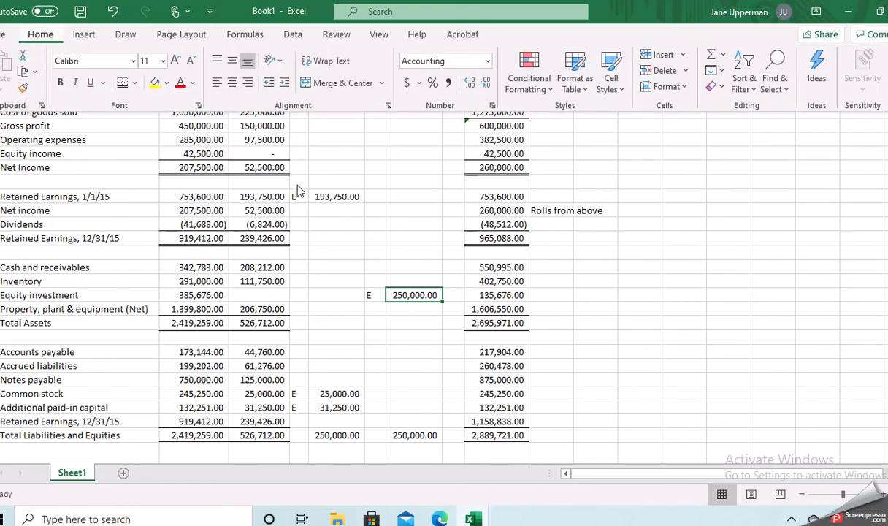
left_click(299, 197)
left_click_drag(298, 197, 322, 196)
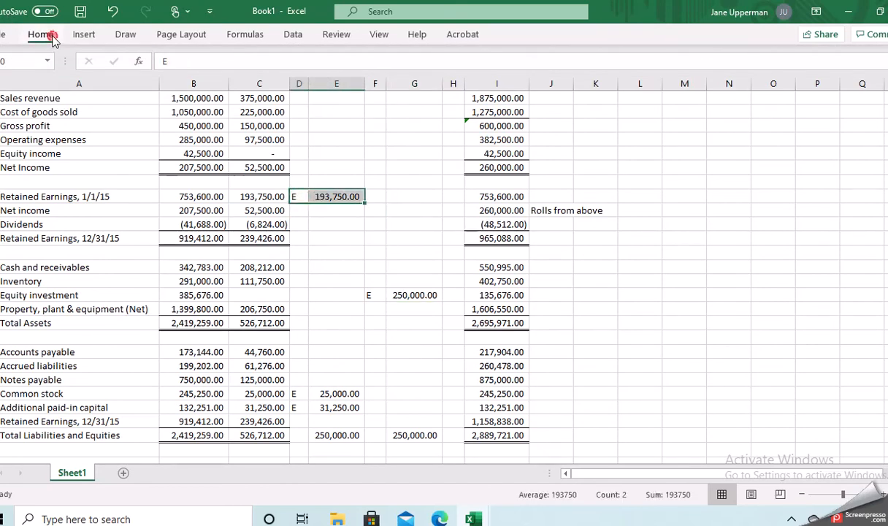
left_click(44, 35)
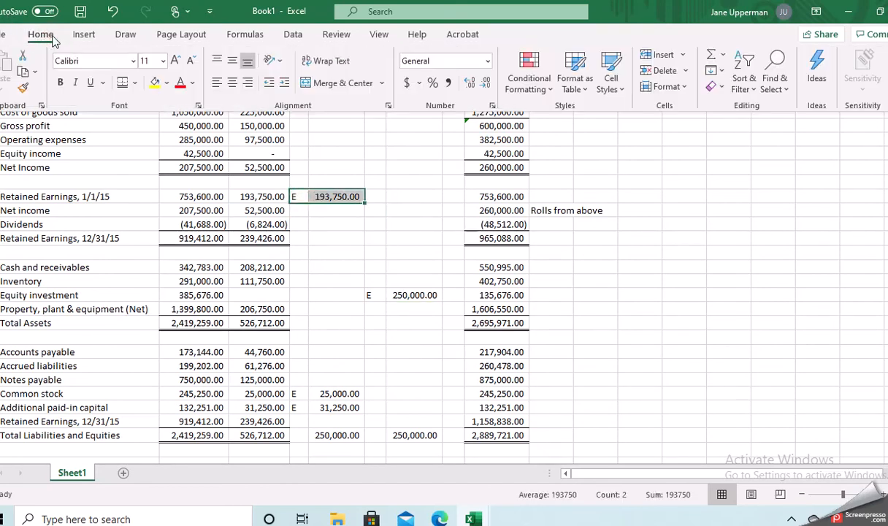
left_click(166, 83)
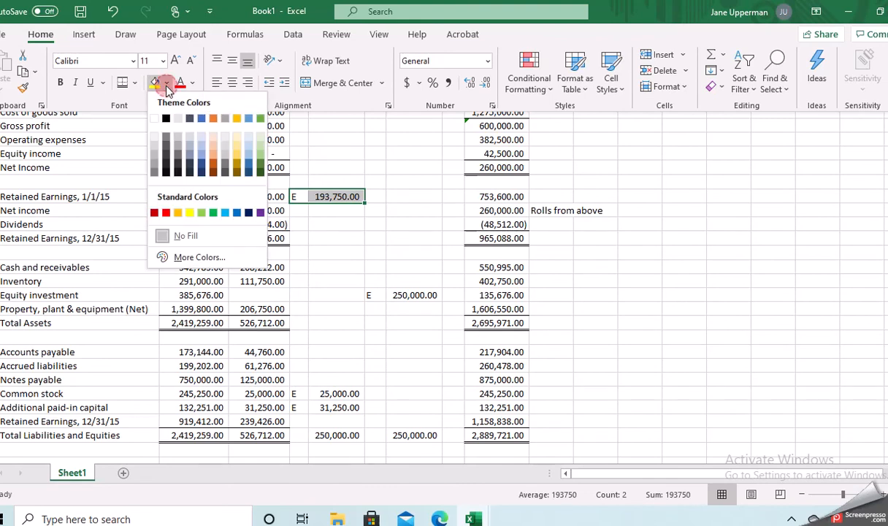
left_click(249, 134)
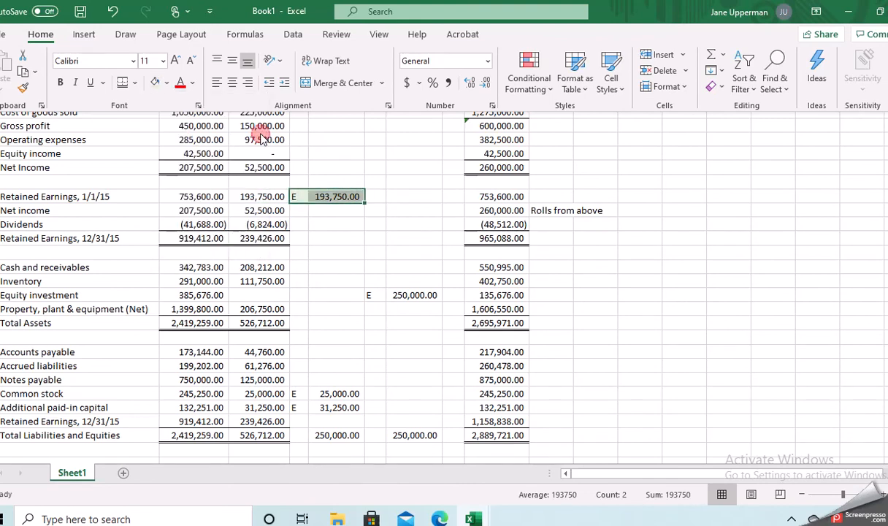
- Shade the equity investment credit entry and its E label in F17:G17 with the same light green fill
left_click(377, 300)
left_click_drag(371, 295, 416, 295)
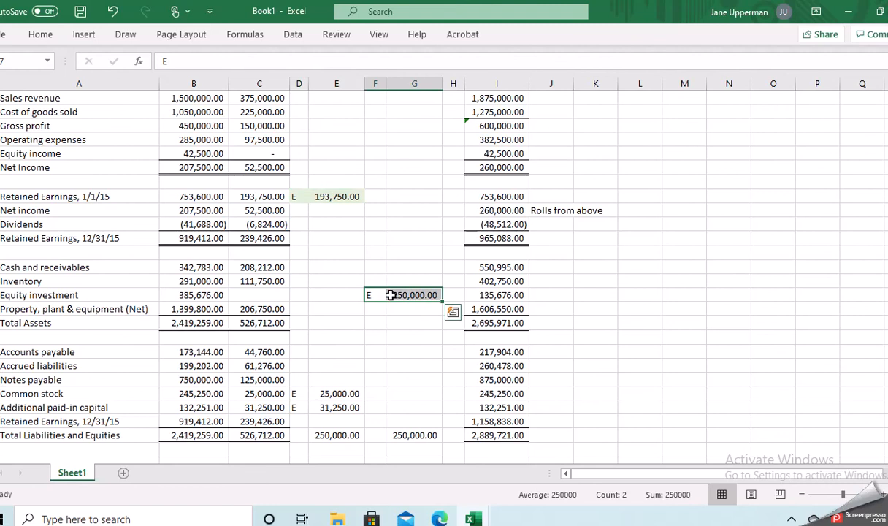
left_click(41, 34)
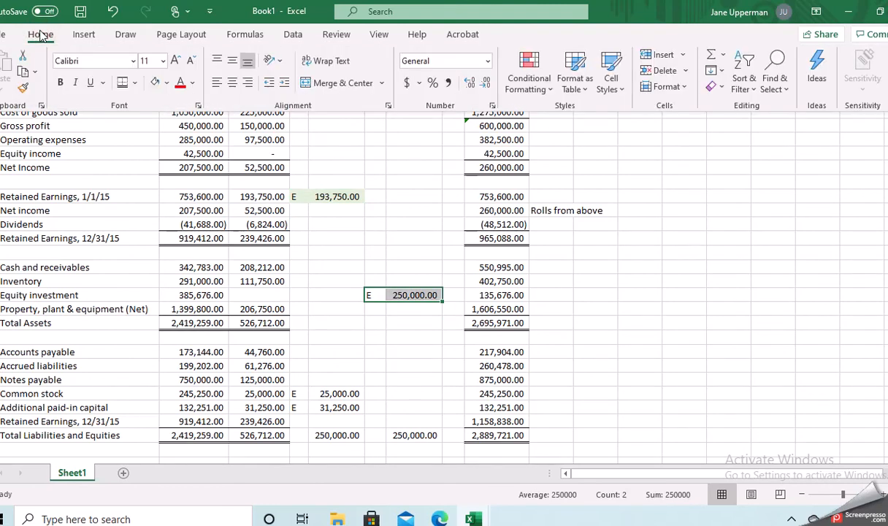
left_click(153, 82)
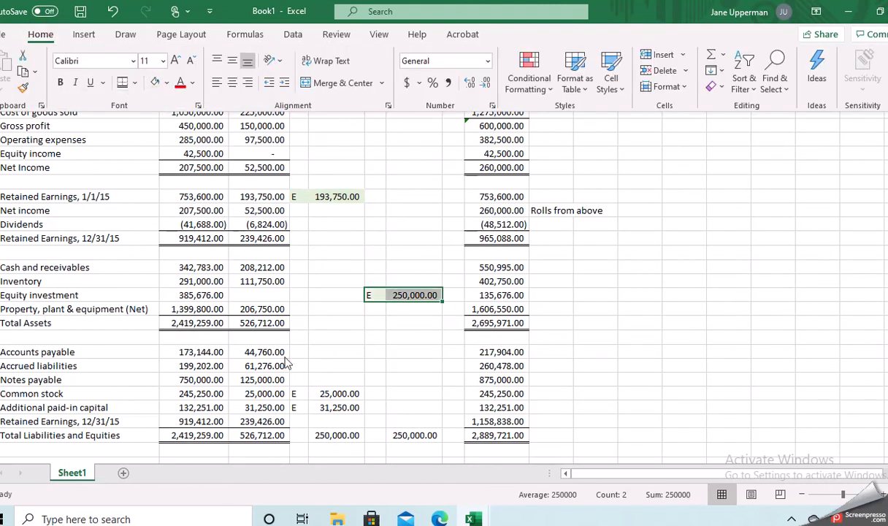
- Shade the Common stock and Additional paid-in capital debit entries and their E labels in D24:E25 with the light green fill
left_click(315, 395)
left_click(304, 394)
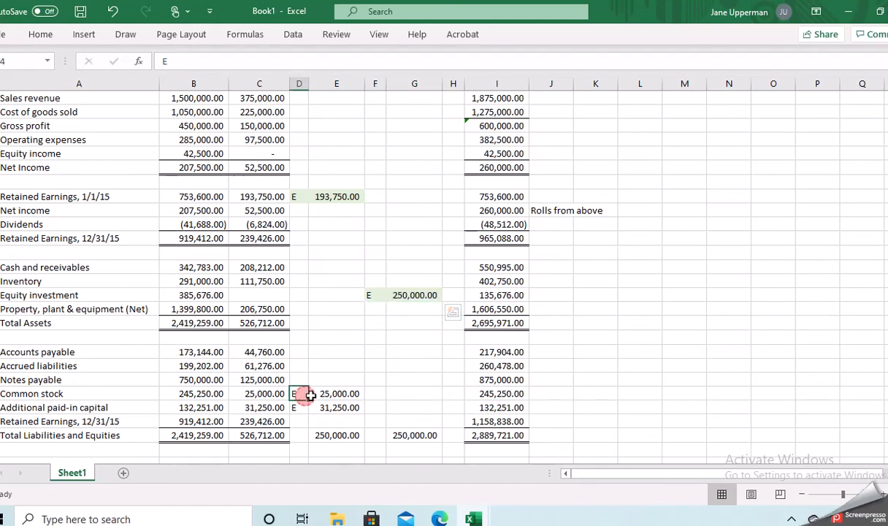
left_click_drag(304, 395, 358, 406)
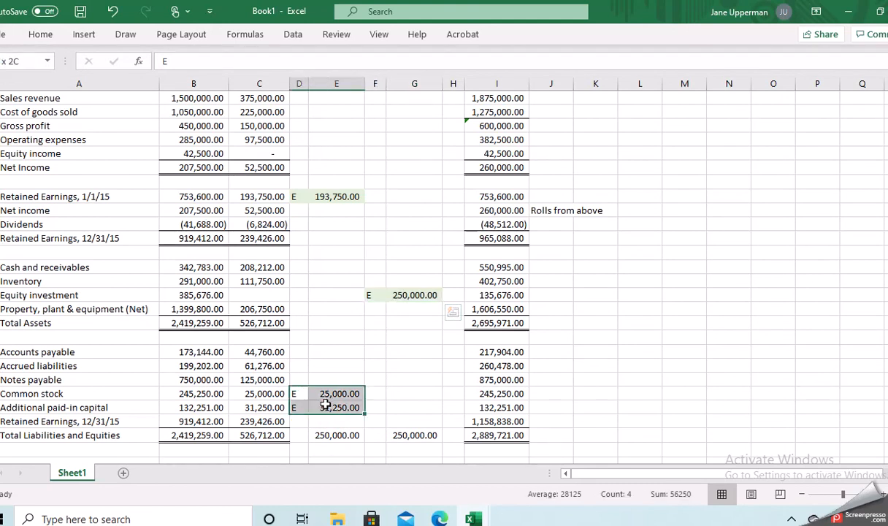
left_click(44, 37)
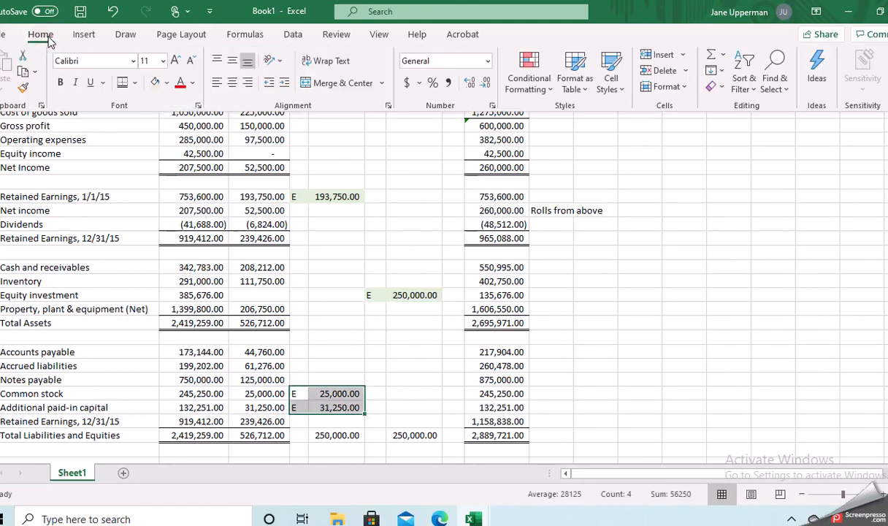
left_click(155, 84)
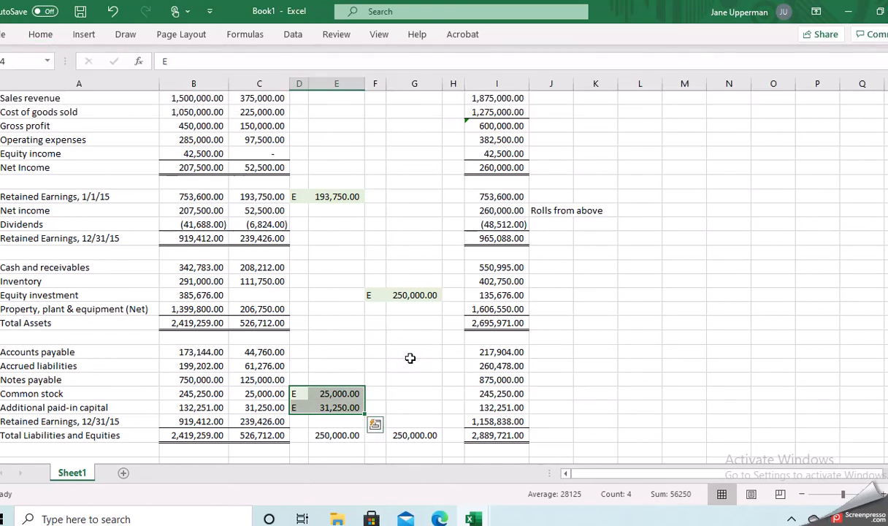
key("Up")
key("Up")
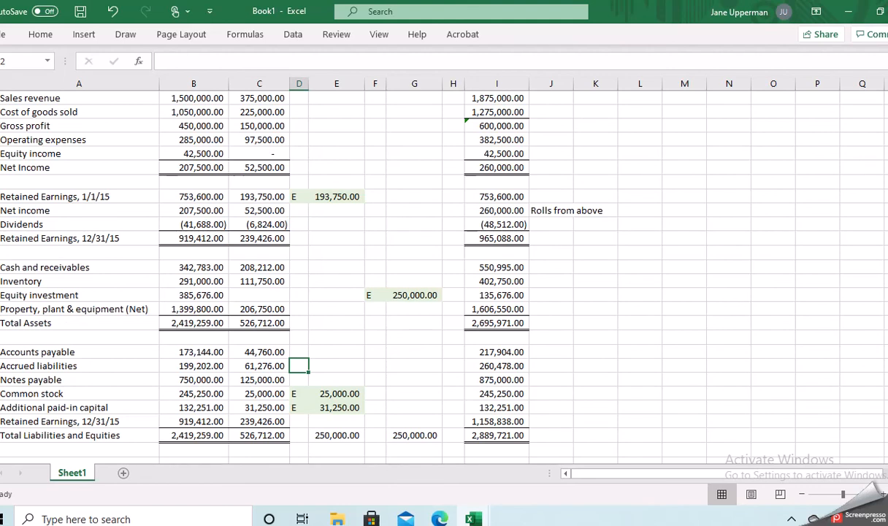
- Insert one blank row above Property, plant & equipment (Net) and two blank rows above Total Assets
left_click(2, 309)
right_click(2, 309)
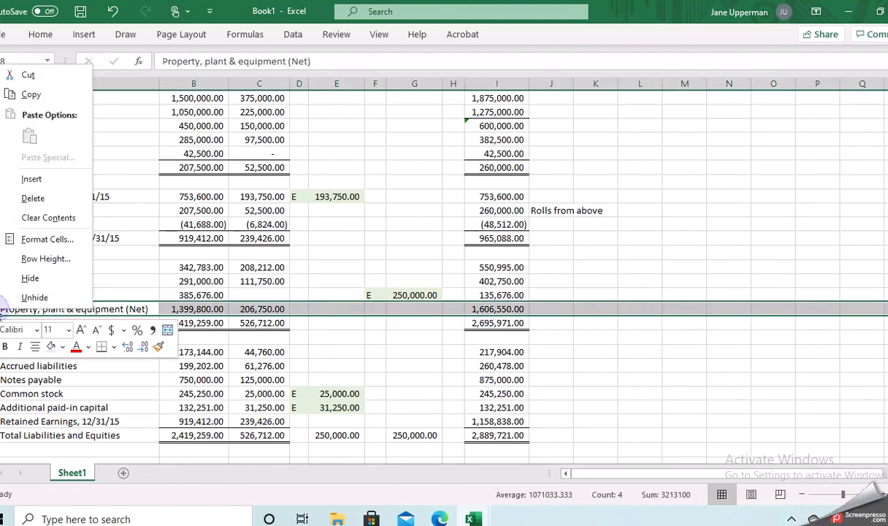
left_click(24, 180)
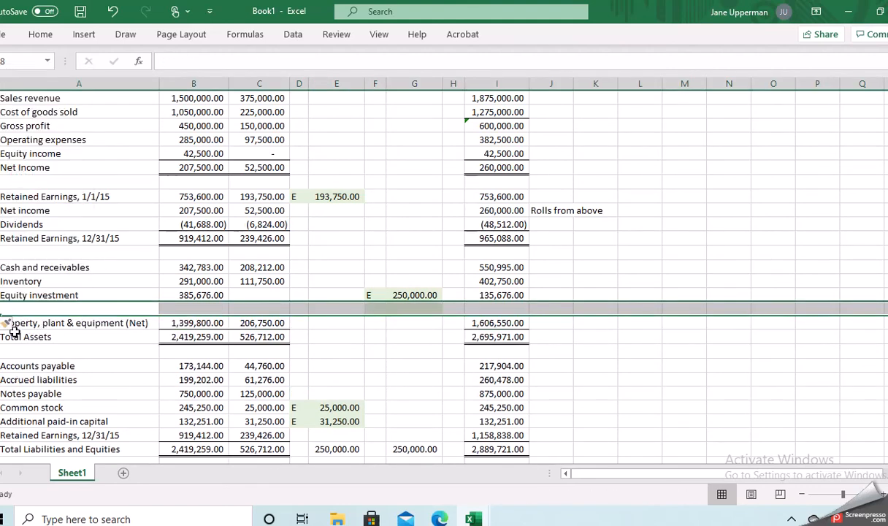
left_click_drag(2, 337, 1, 351)
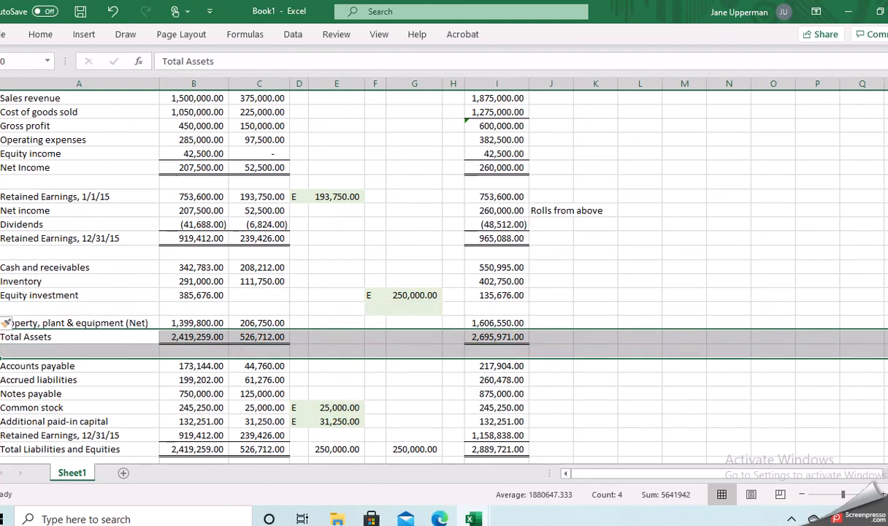
right_click(2, 344)
left_click(13, 219)
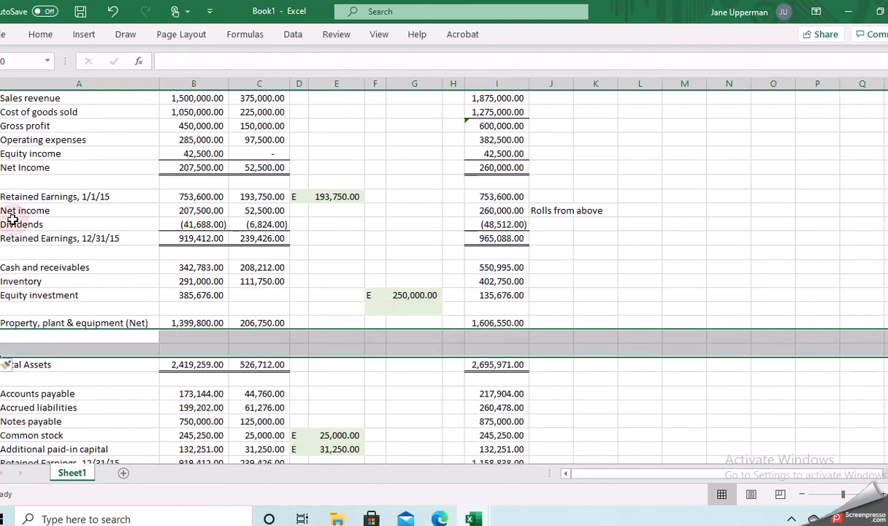
- Fill the Property, plant & equipment consolidated total formula from I19 down into I20:I21
left_click(232, 337)
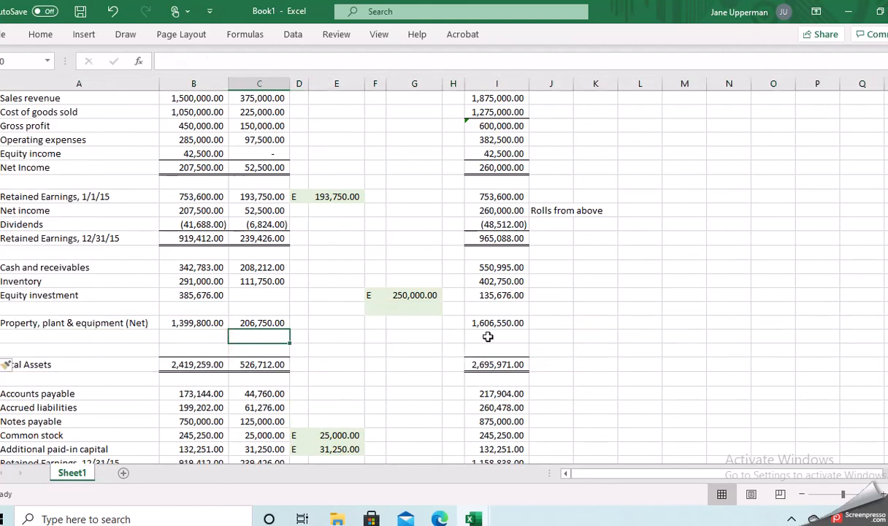
left_click(515, 324)
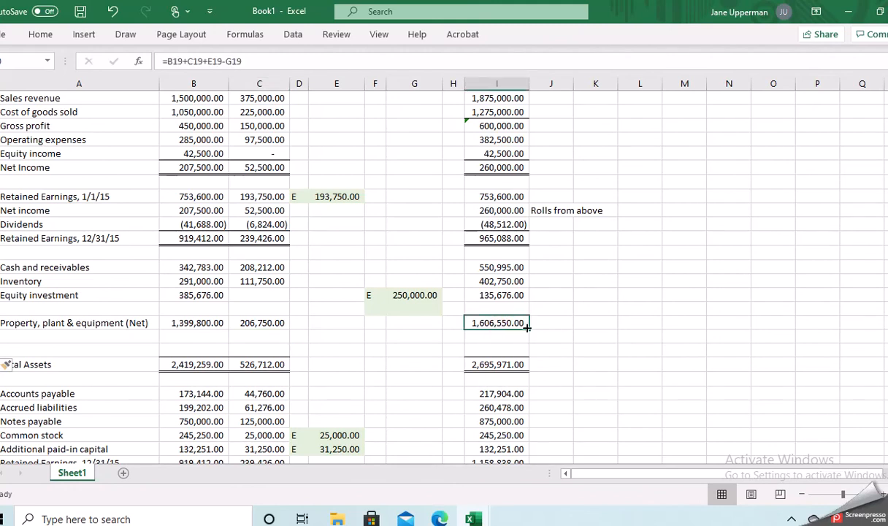
left_click_drag(527, 329, 528, 353)
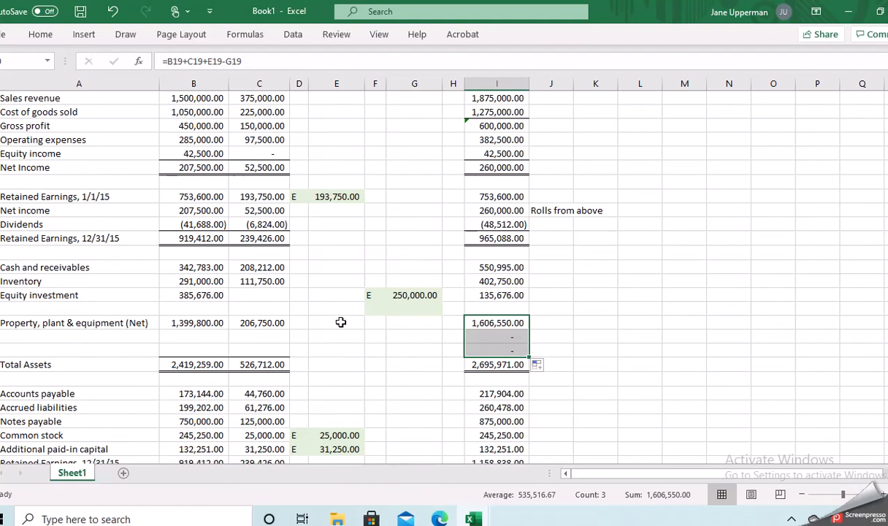
- Extend the Equity investment consolidated formula in I17 with +E18-G18
left_click(504, 296)
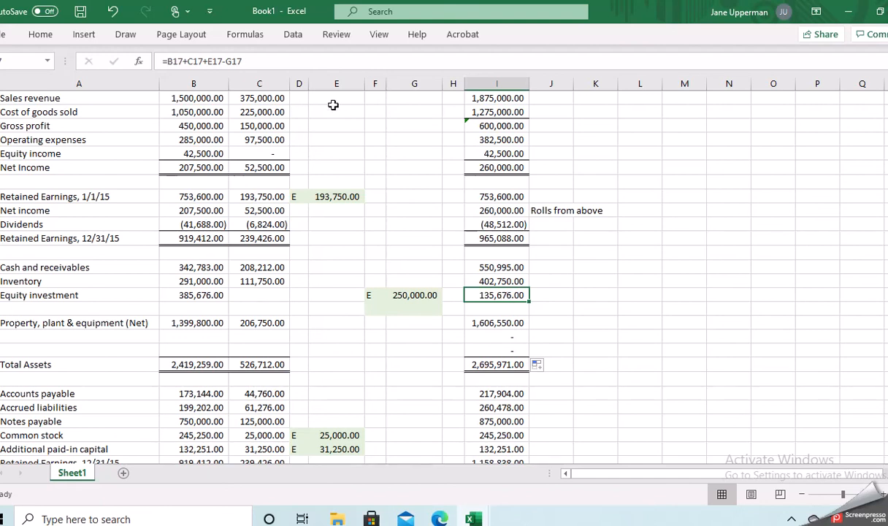
left_click(261, 61)
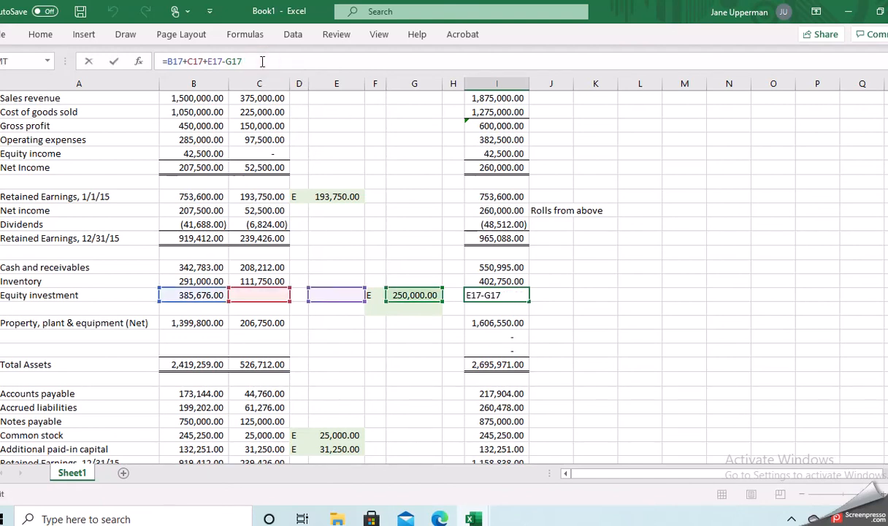
type("+")
left_click(333, 314)
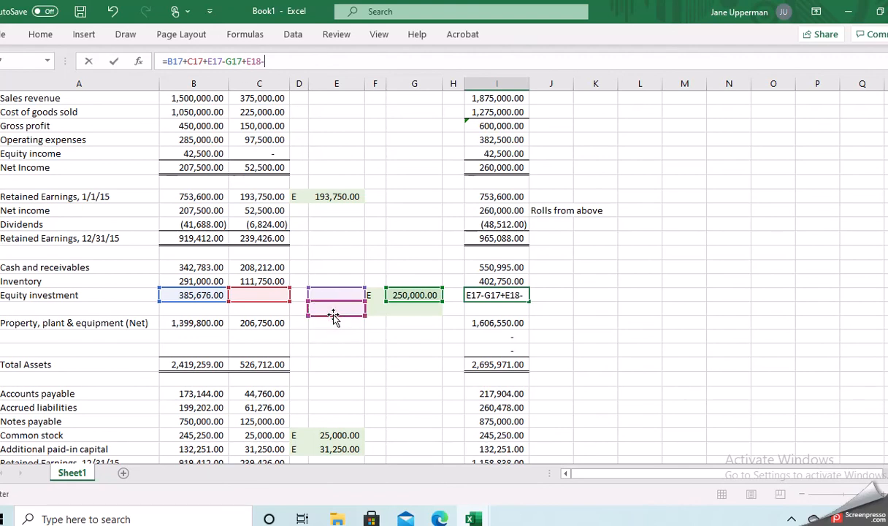
type("-")
left_click(401, 307)
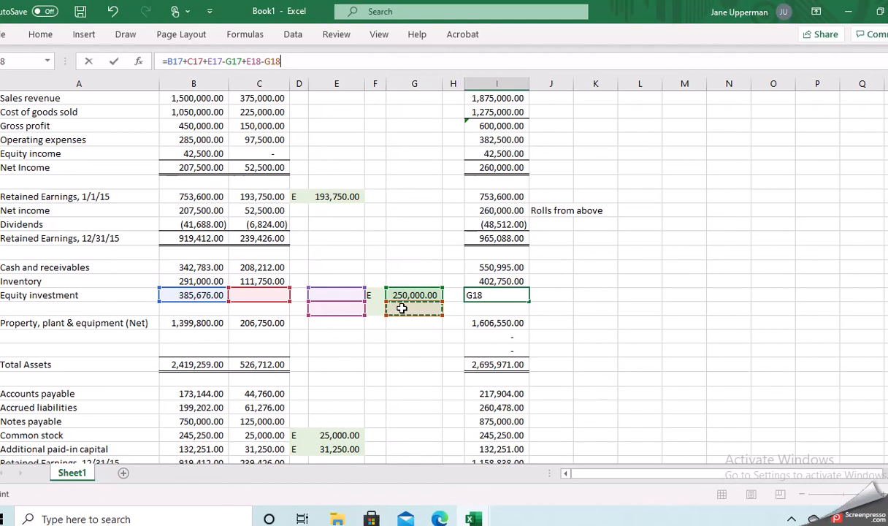
key("Return")
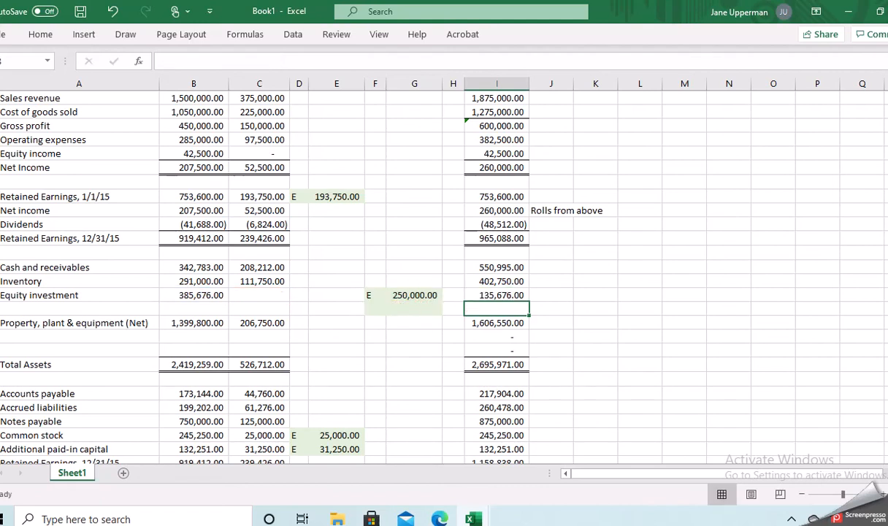
- Insert another row above Property, plant & equipment (Net) and label the equity investment credit lines A in F18 and C in F19
left_click(2, 323)
right_click(3, 322)
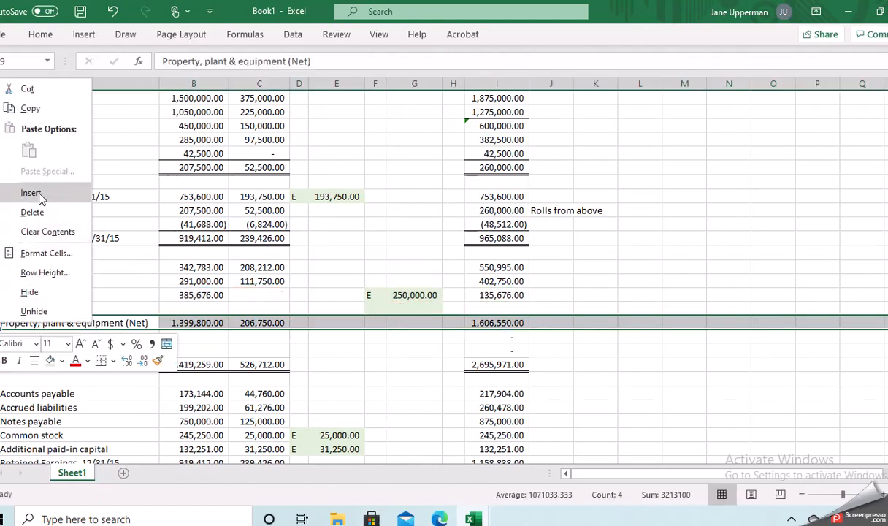
left_click(37, 194)
left_click(378, 309)
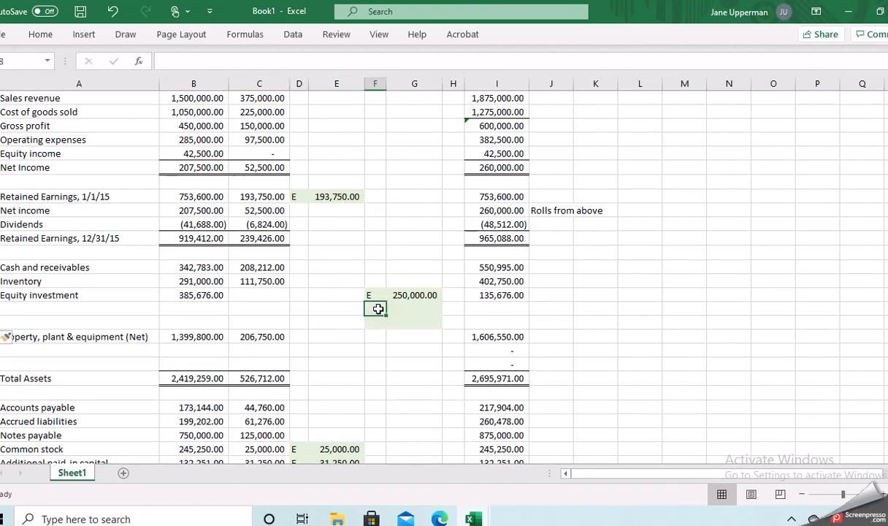
type("A")
key("Return")
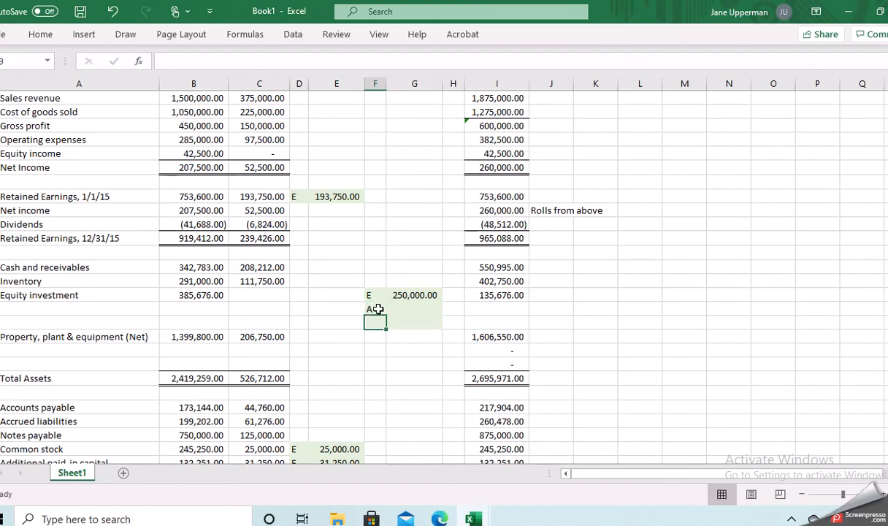
type("C")
key("Tab")
- Extend the Equity investment consolidated formula in I17 with +E19-G19
key("Up")
key("Up")
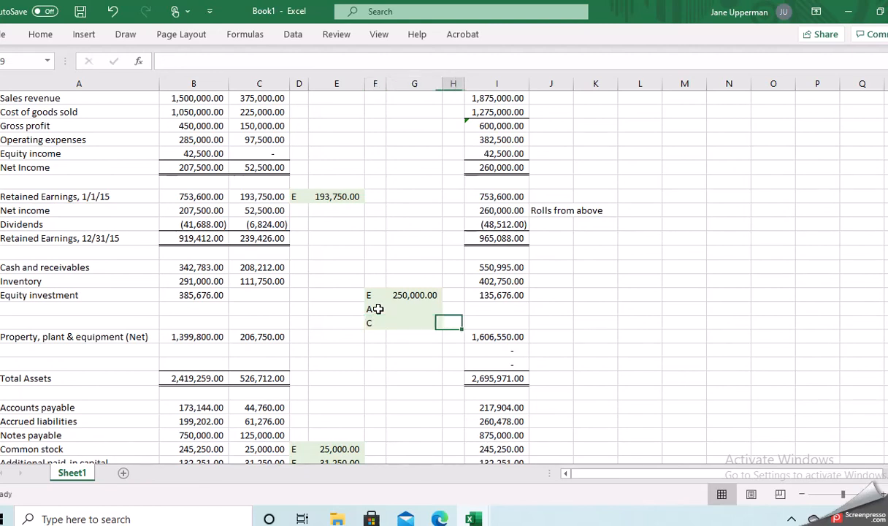
key("Right")
key("Right")
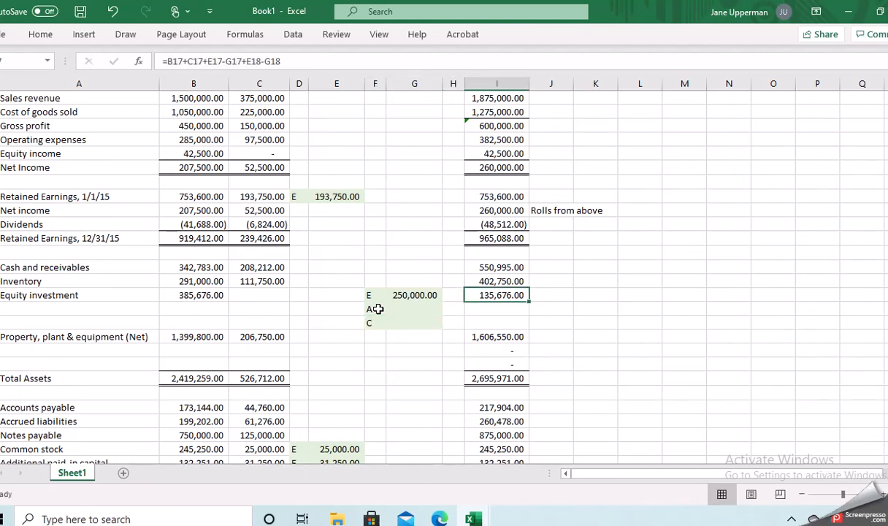
left_click(296, 60)
type("+")
left_click(321, 322)
type("-")
left_click(401, 327)
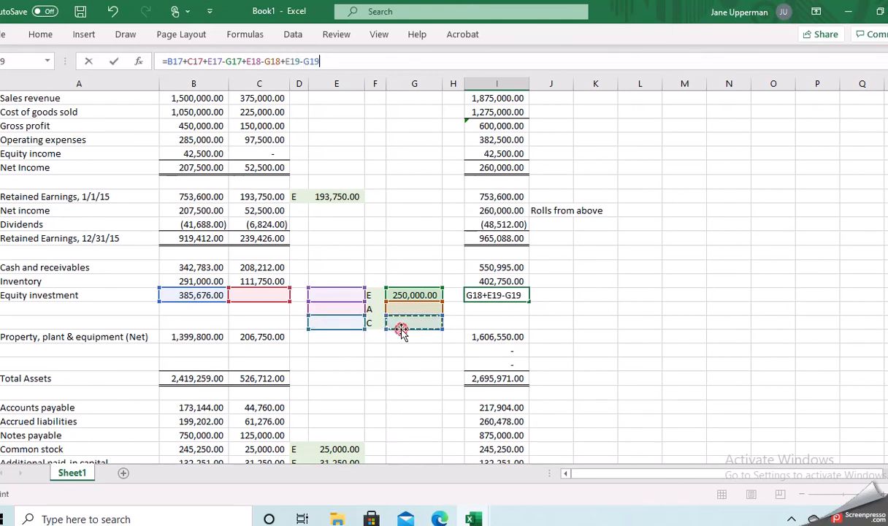
key("Return")
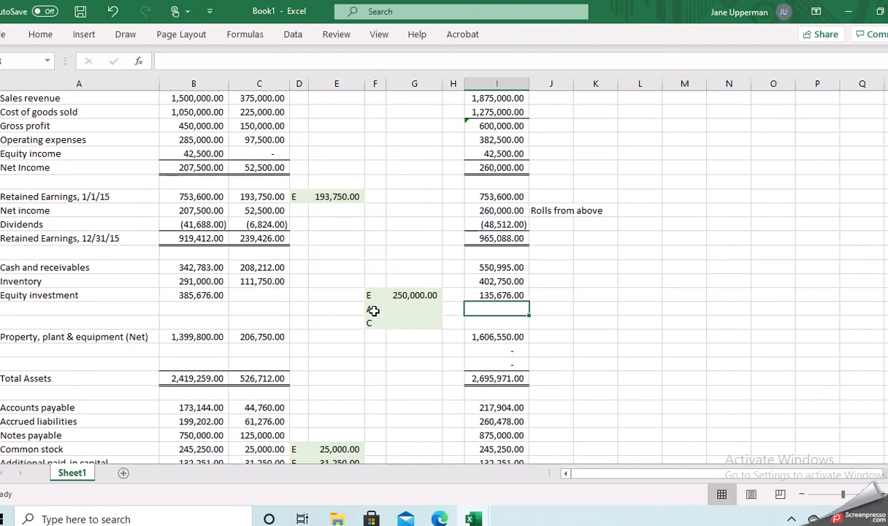
- Remove the fill color from the A and C credit lines in F18:G19
left_click_drag(371, 310, 394, 321)
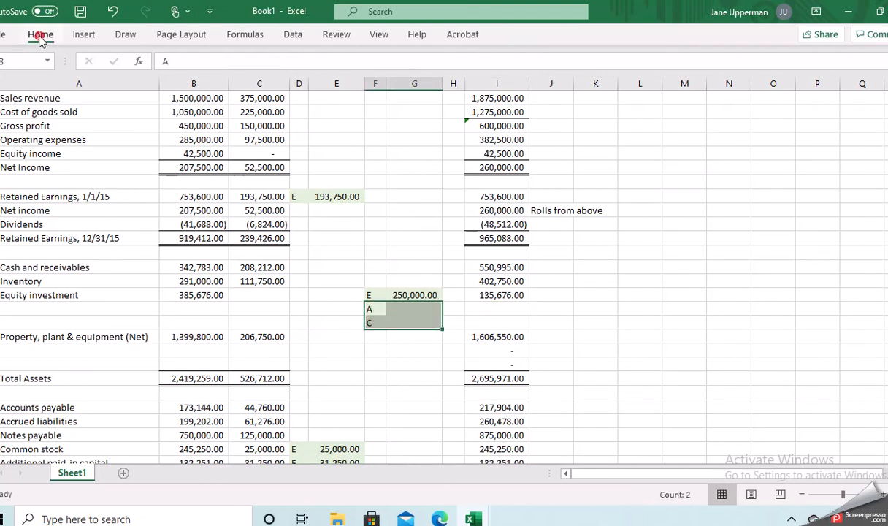
left_click(40, 36)
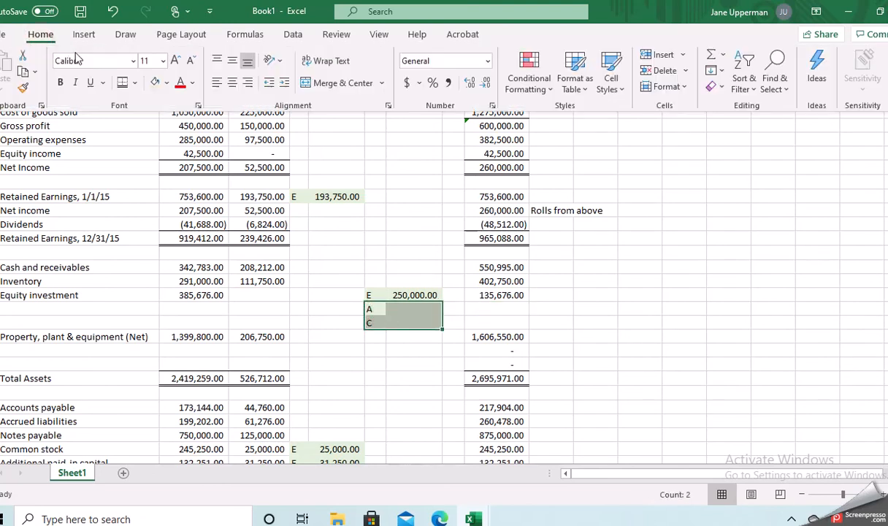
left_click(167, 85)
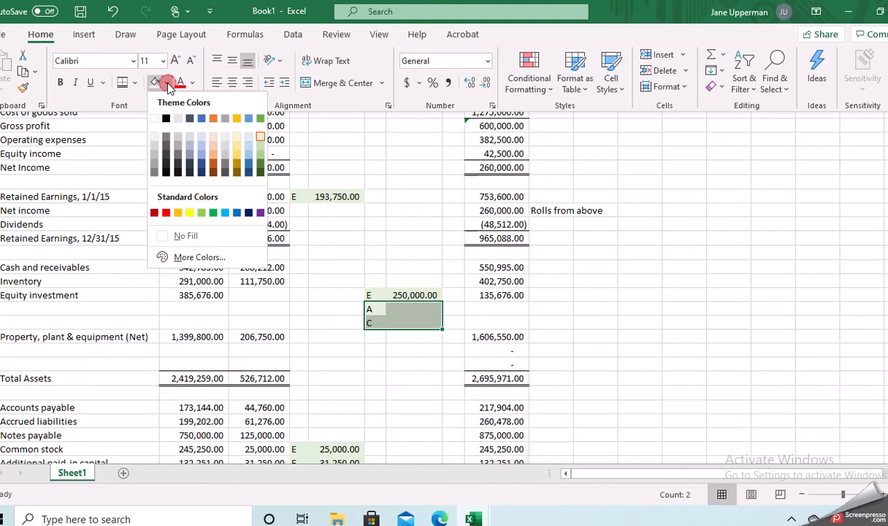
left_click(165, 237)
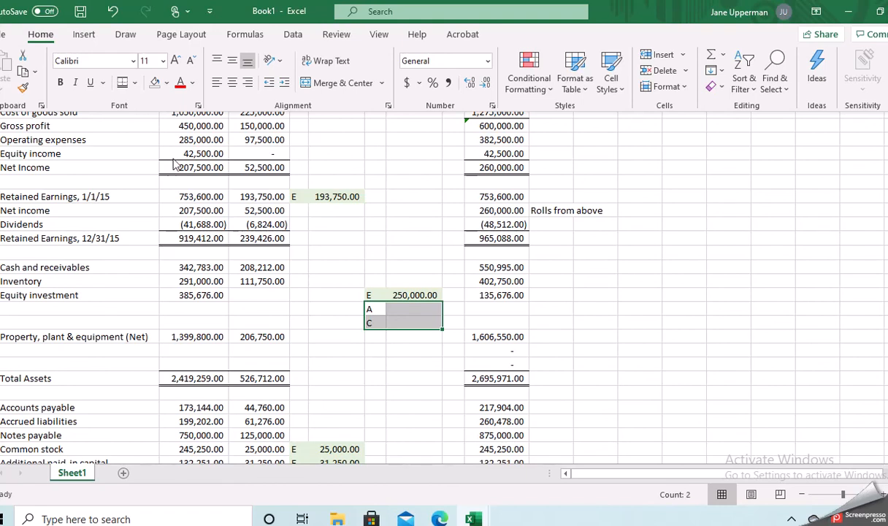
left_click(560, 336)
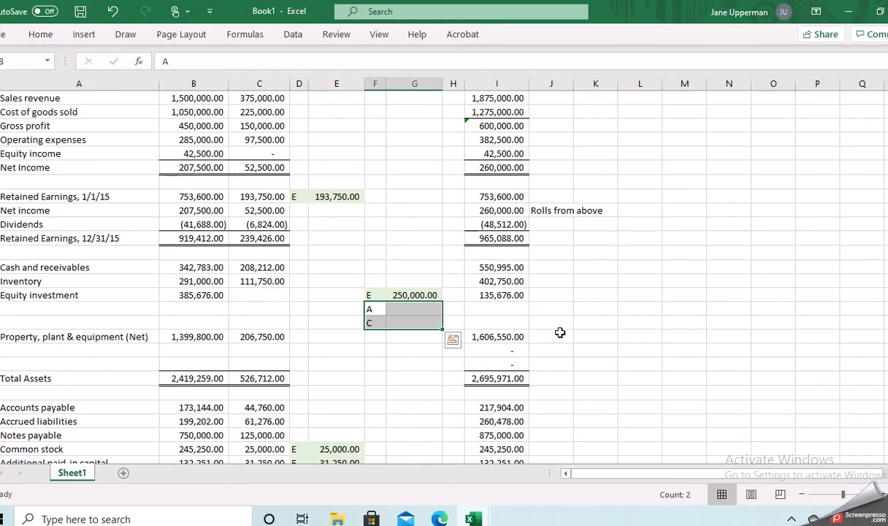
- Compare the consolidated Total Assets with the consolidated Total Liabilities and Equities
key("Down")
key("Down")
key("Down")
key("Down")
key("Down")
key("Down")
key("Down")
key("Down")
key("Down")
key("Down")
key("Down")
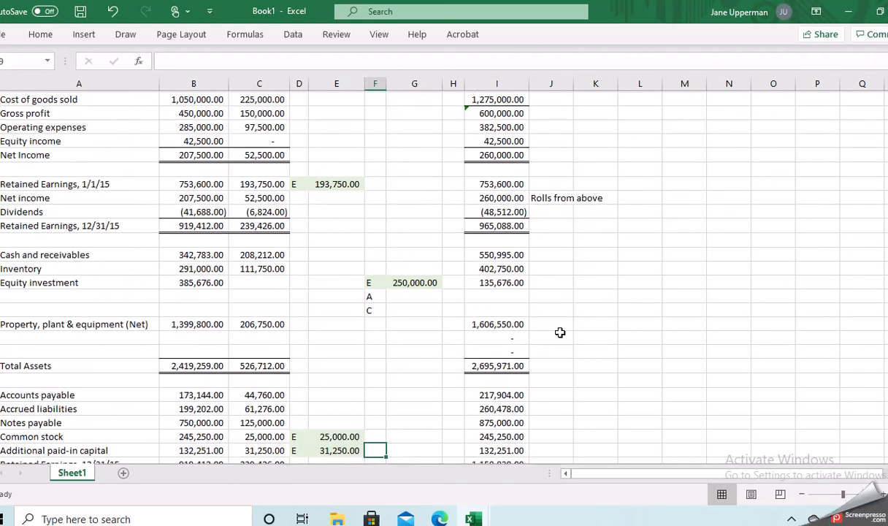
key("Down")
key("Down")
key("Down")
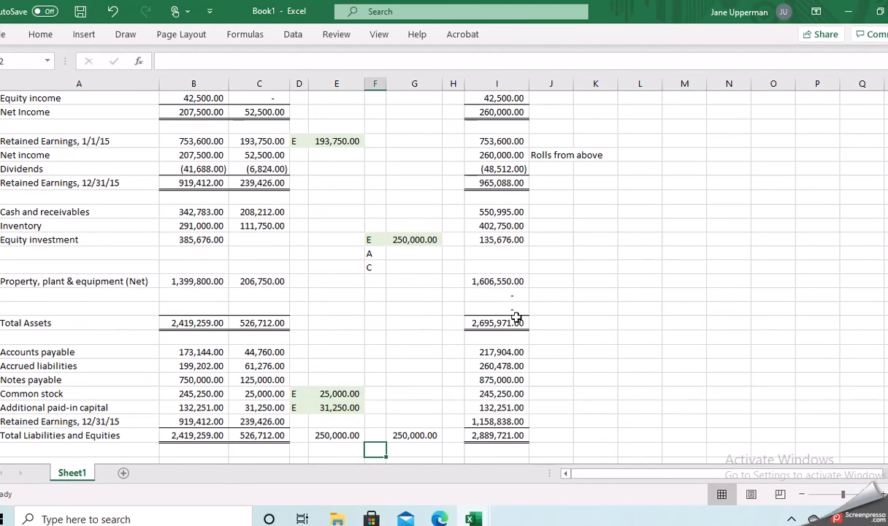
left_click(516, 319)
left_click(513, 438)
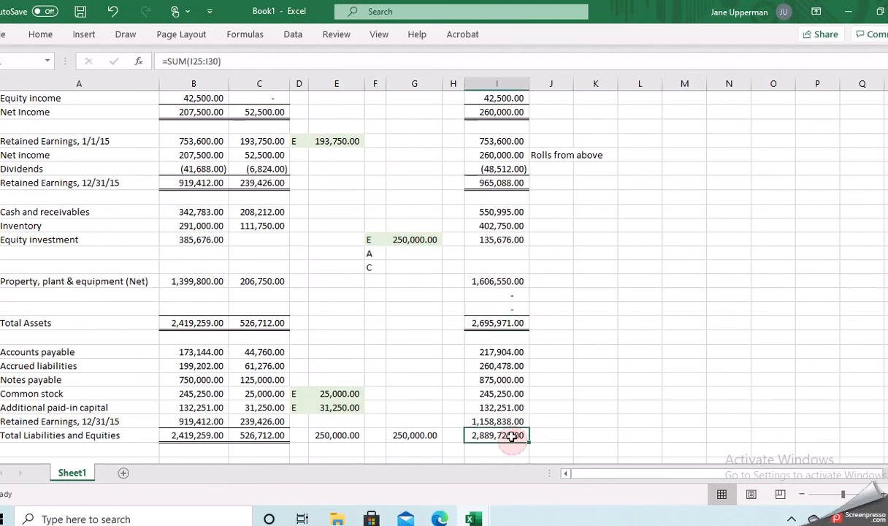
- Replace the balance sheet's consolidated Retained Earnings, 12/31/15 in I30 with a link to the ending balance in I13
left_click(508, 421)
key("Delete")
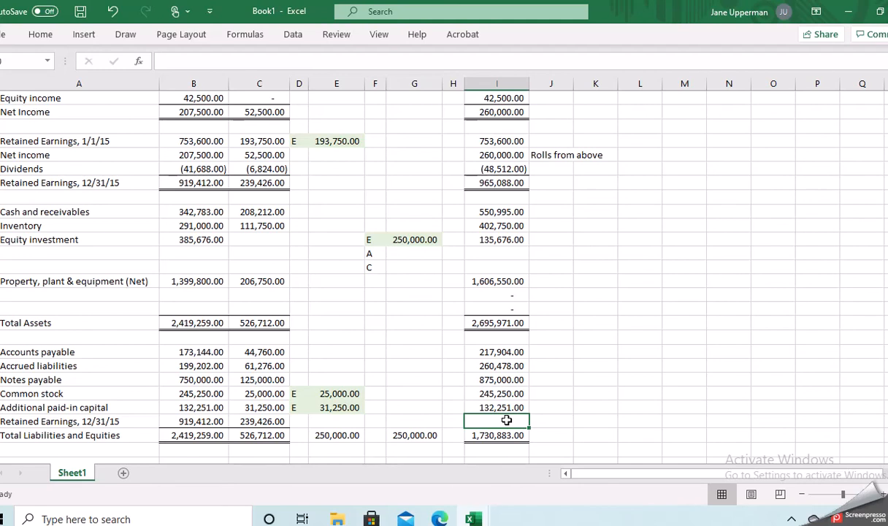
type("=")
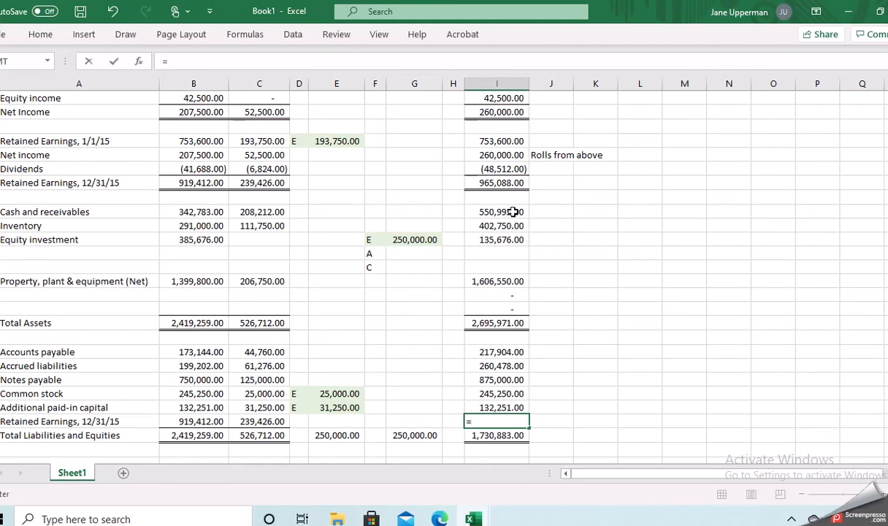
left_click(509, 182)
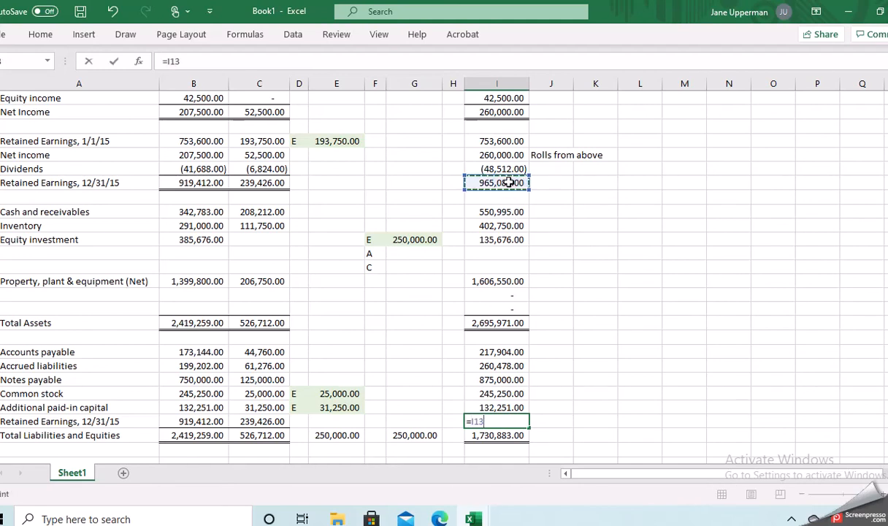
key("Return")
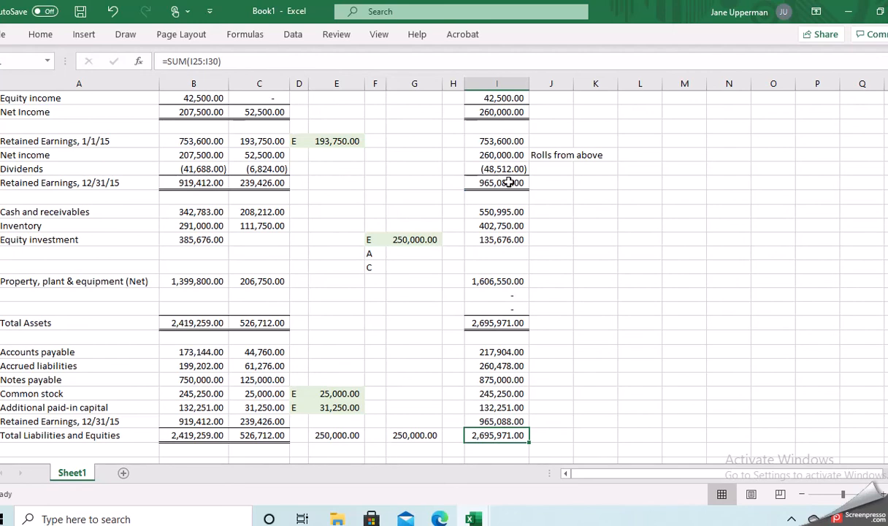
- Add the note "Rolls from above" in J30 beside the balance sheet's consolidated Retained Earnings
key("Up")
key("Right")
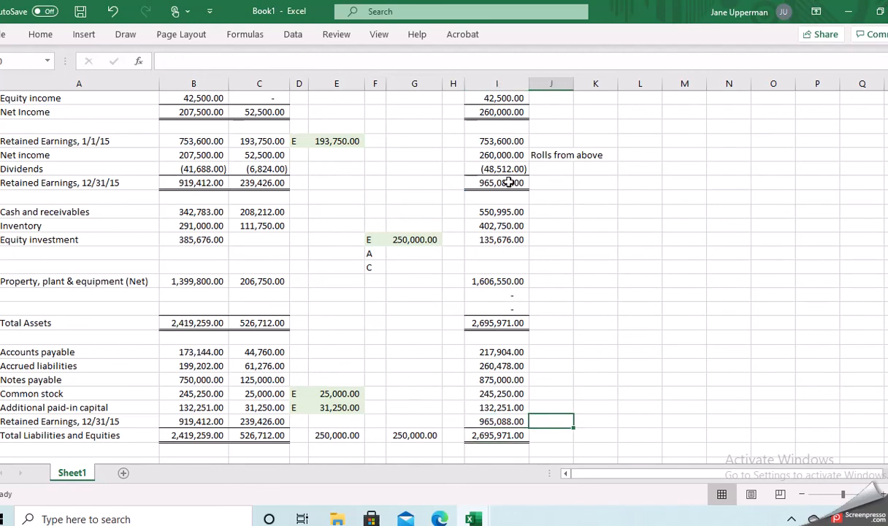
type("Rolls from above")
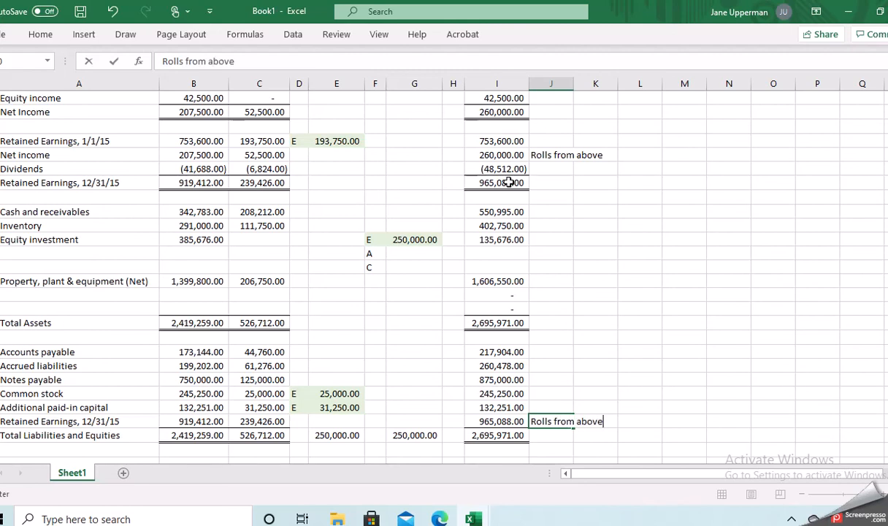
key("Return")
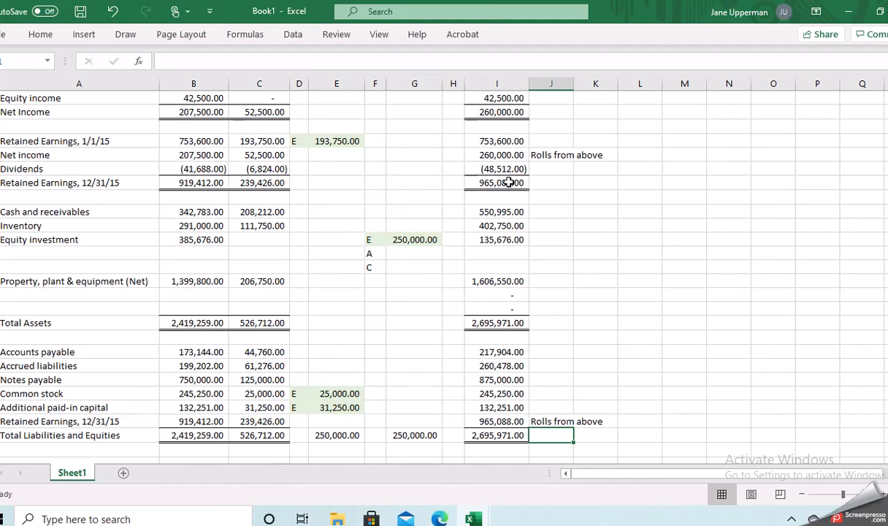
- Review the worksheet from the balance sheet totals back up to the Consolidating Entries heading
key("Up")
key("Up")
key("Up")
key("Up")
key("Up")
key("Up")
key("Up")
key("Up")
key("Up")
key("Up")
key("Up")
key("Up")
key("Up")
key("Up")
key("Up")
key("Up")
key("Up")
key("Up")
key("Up")
key("Up")
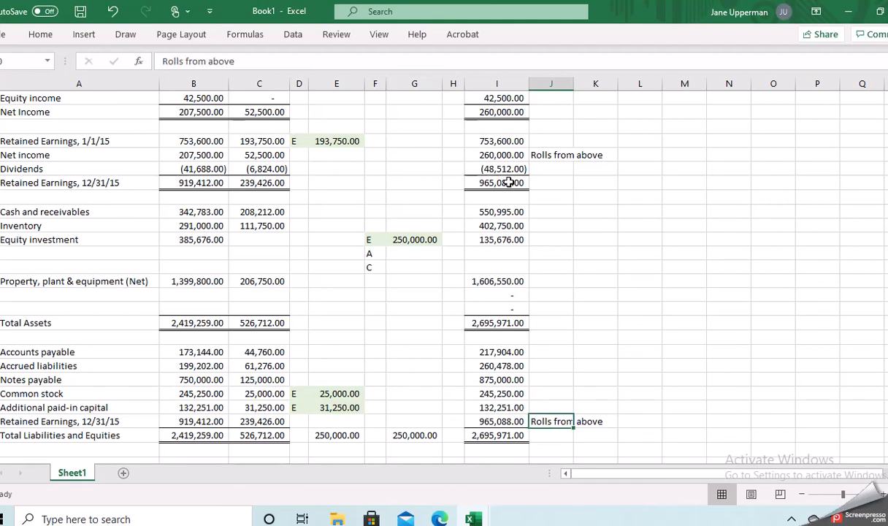
key("Left")
key("Left")
key("Left")
key("Left")
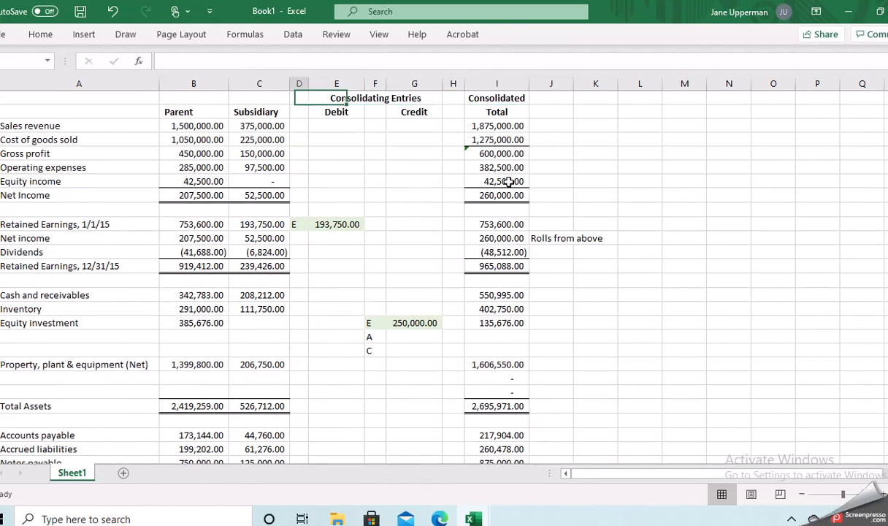